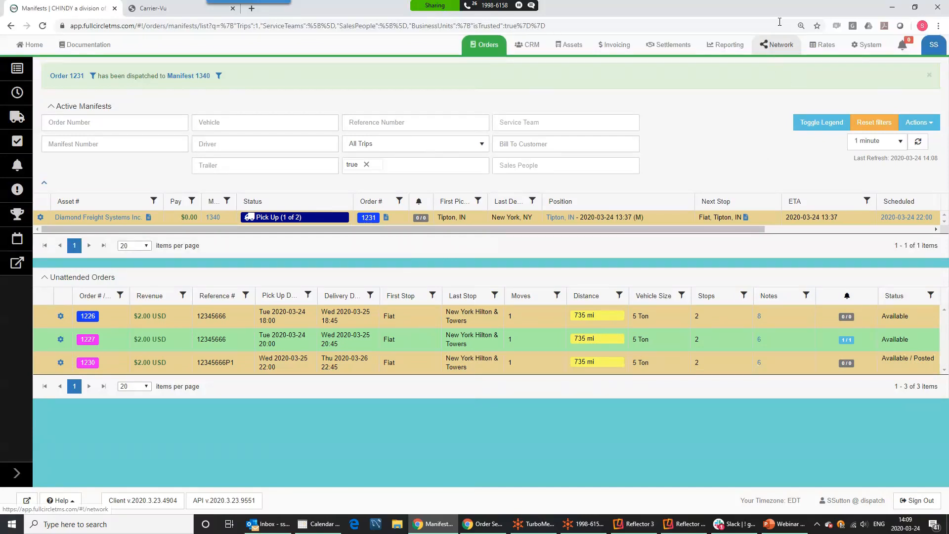
List network Sharing Rules filtered to Rule Defined and widen the See My Loads column
left_click(779, 50)
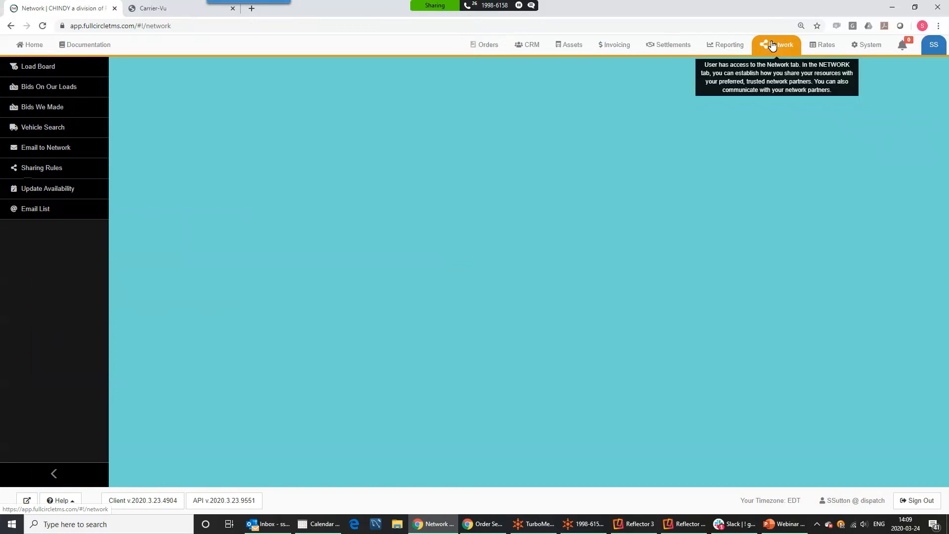
left_click(31, 169)
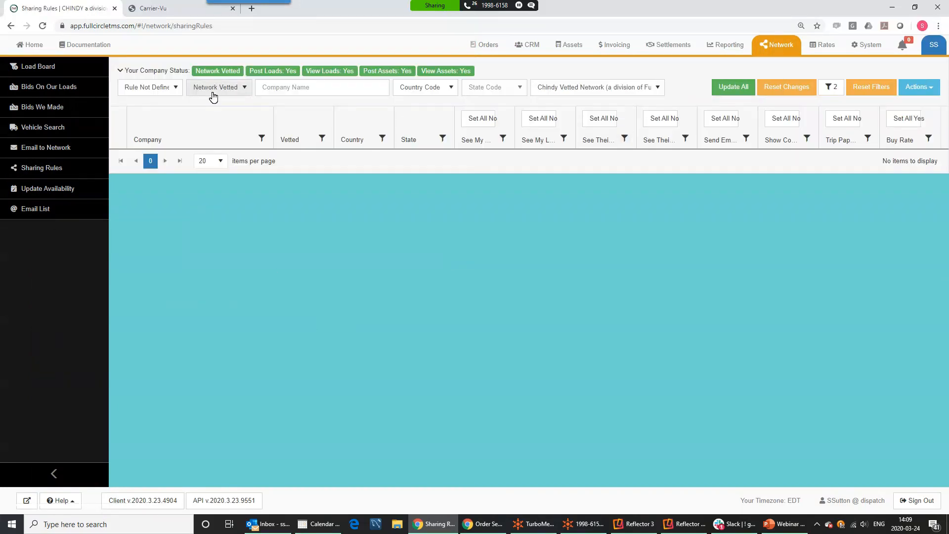
left_click(177, 92)
left_click(146, 115)
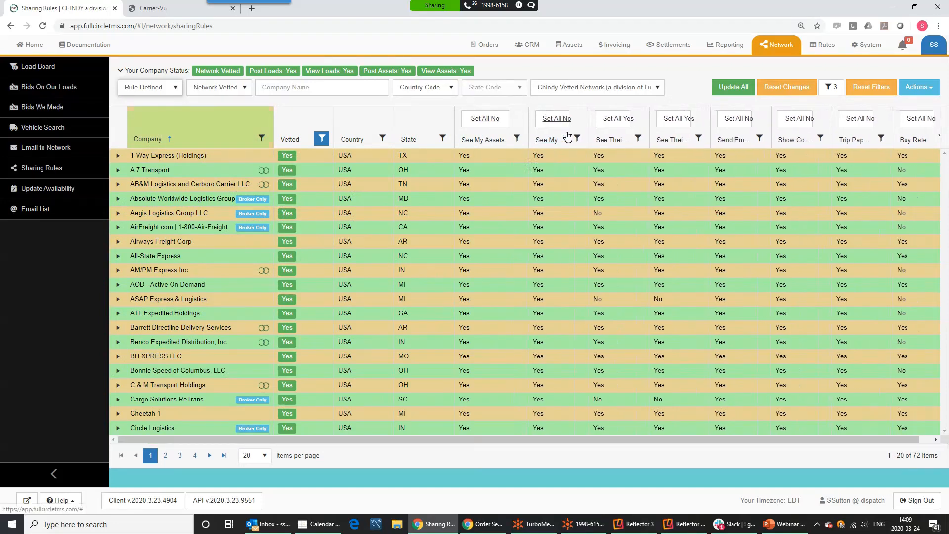
left_click_drag(588, 117, 618, 110)
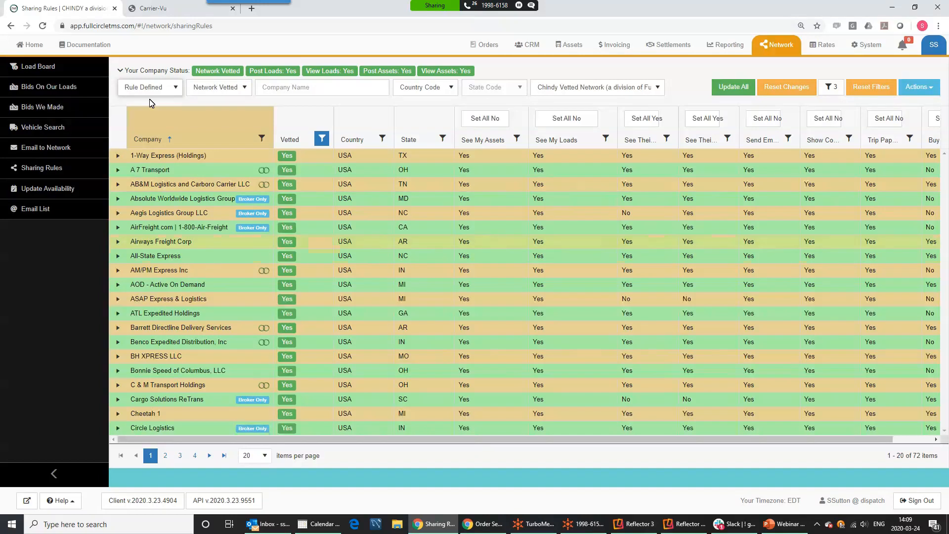
View the Preferred Carriers list under Assets, then the full Carriers list
left_click(568, 45)
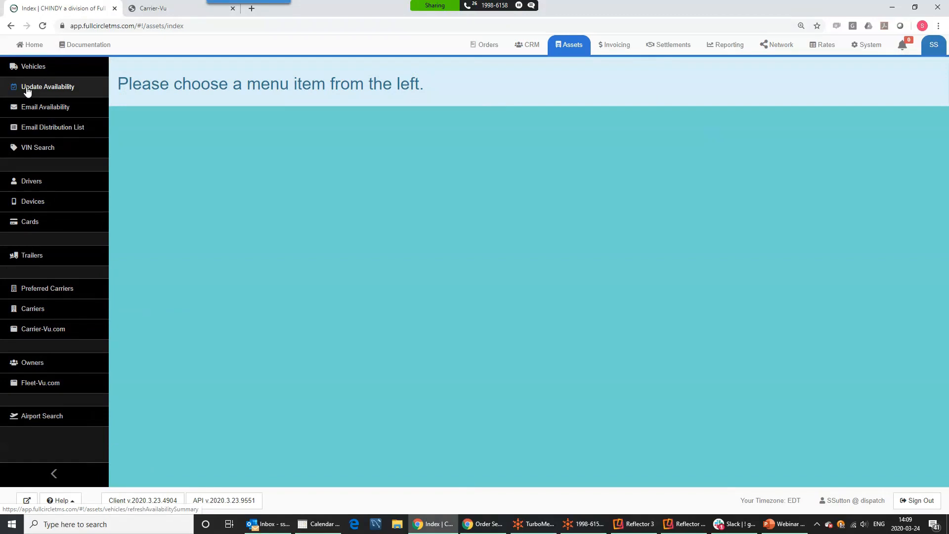
left_click(47, 292)
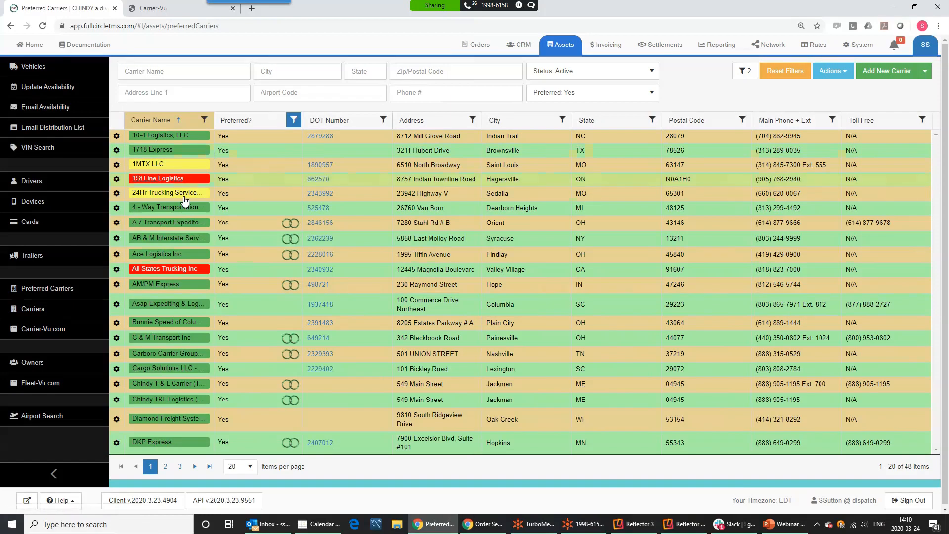
left_click(36, 314)
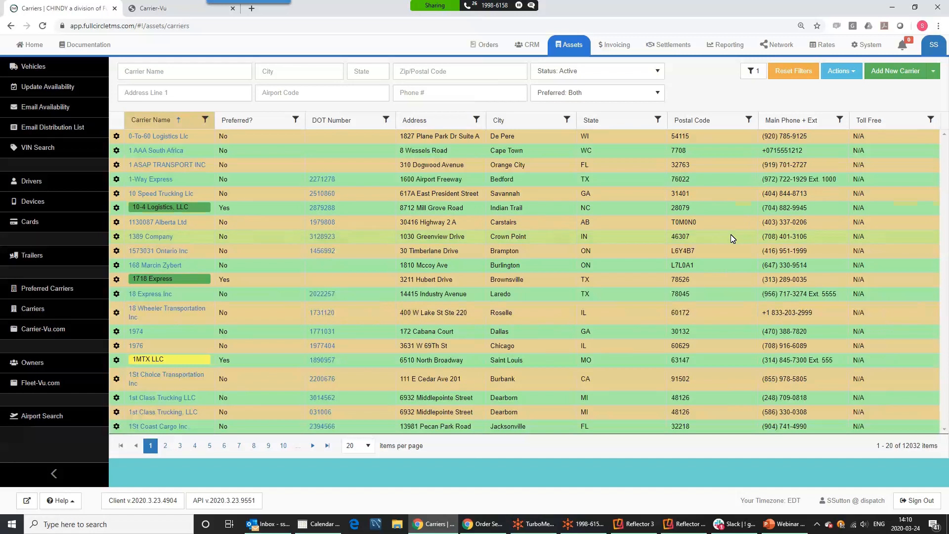
Check the action options for 1130087 Alberta Ltd, then return to Preferred Carriers
left_click(117, 222)
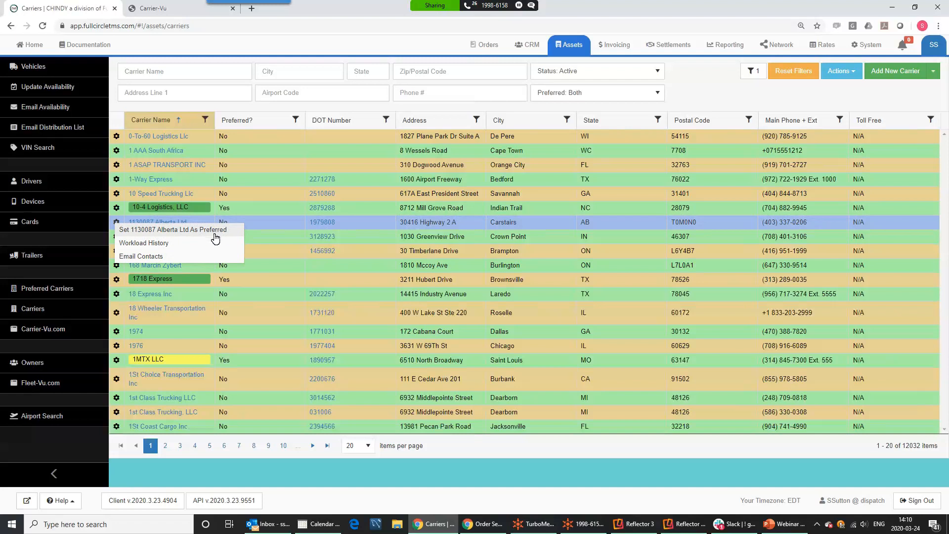
left_click(47, 289)
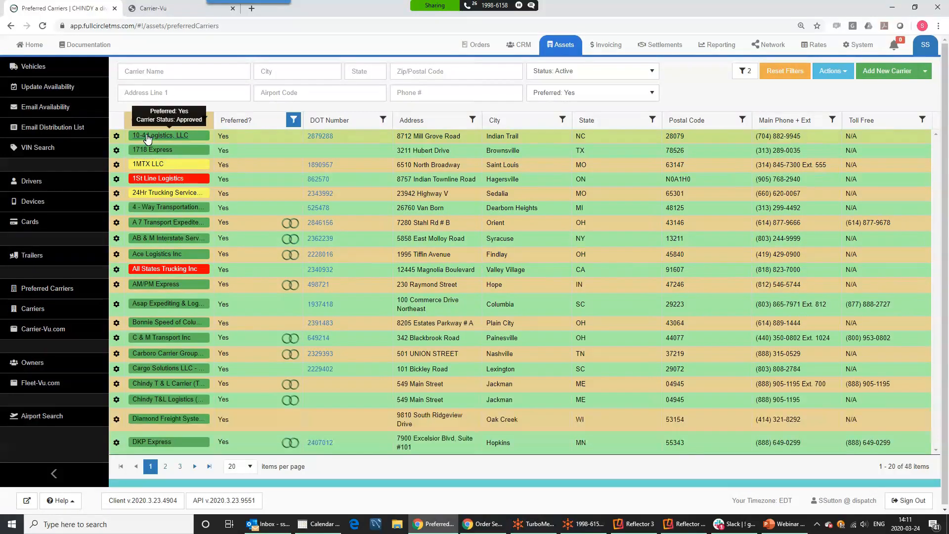
Open the 10-4 Logistics, LLC carrier record down to Our Key Information
left_click(326, 244)
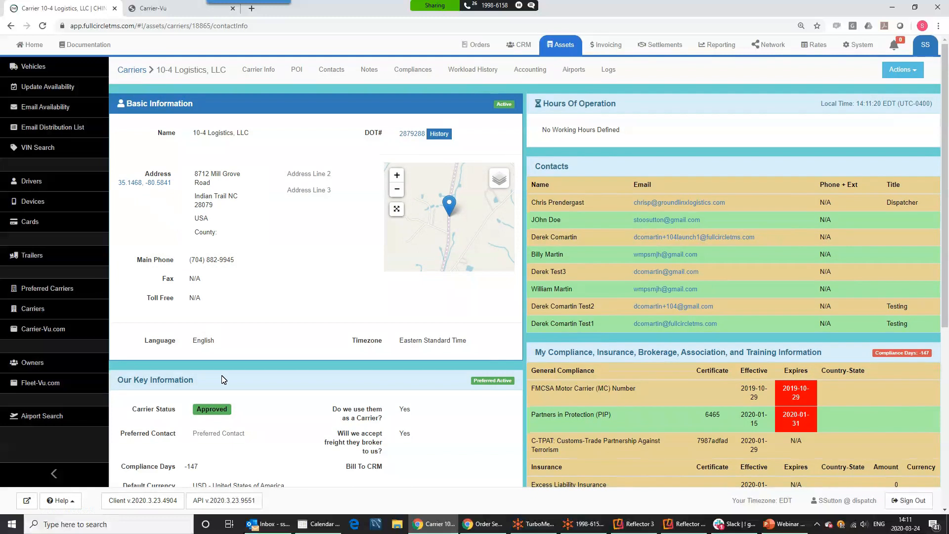
scroll(221, 380, "down", 5)
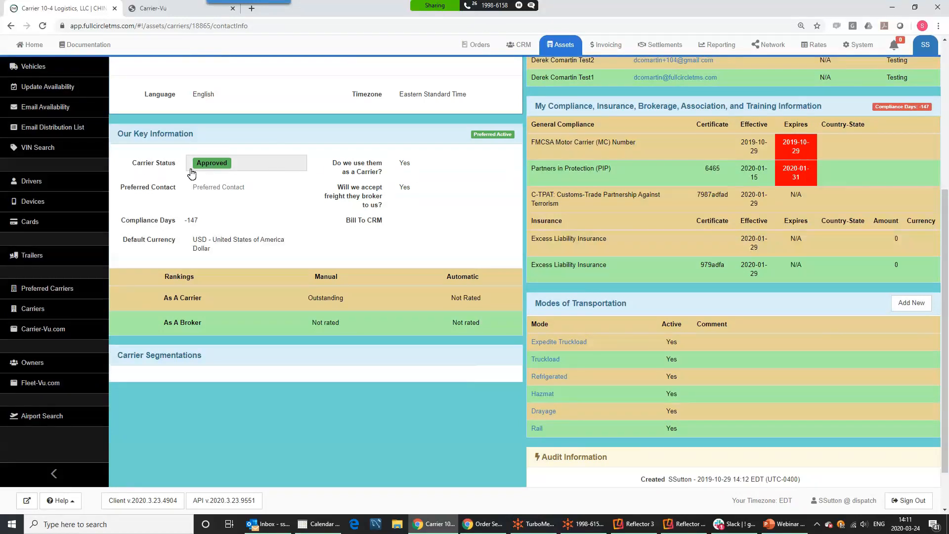
left_click(247, 165)
left_click(250, 168)
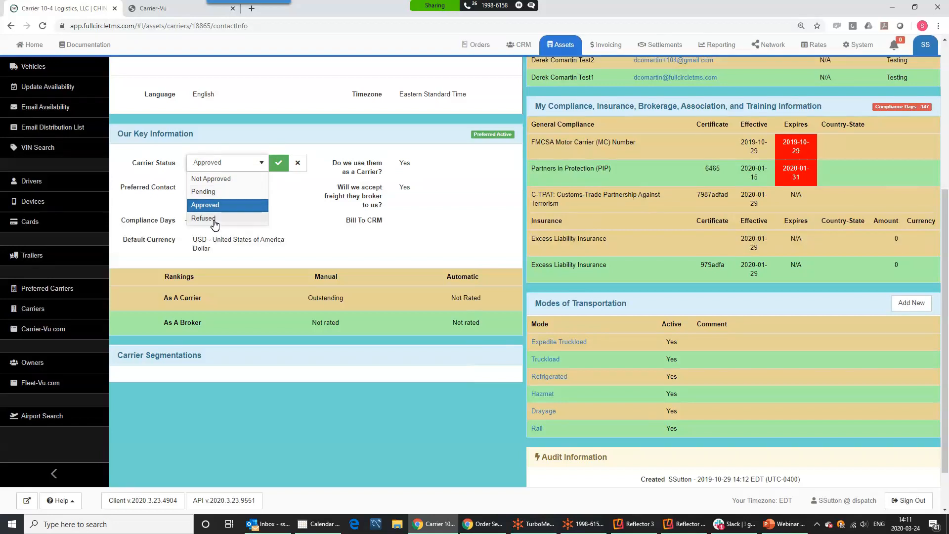
left_click(217, 206)
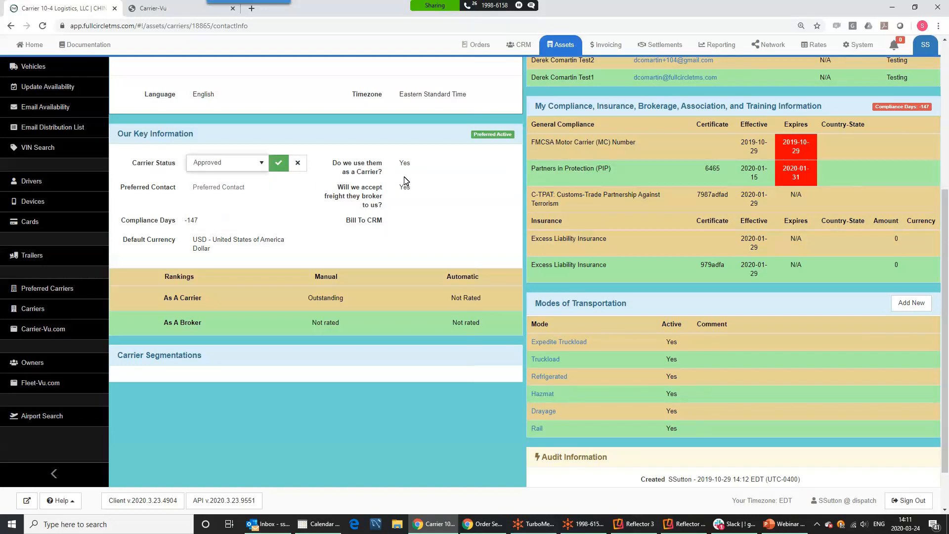
left_click(410, 165)
left_click(412, 166)
left_click(412, 166)
left_click(320, 191)
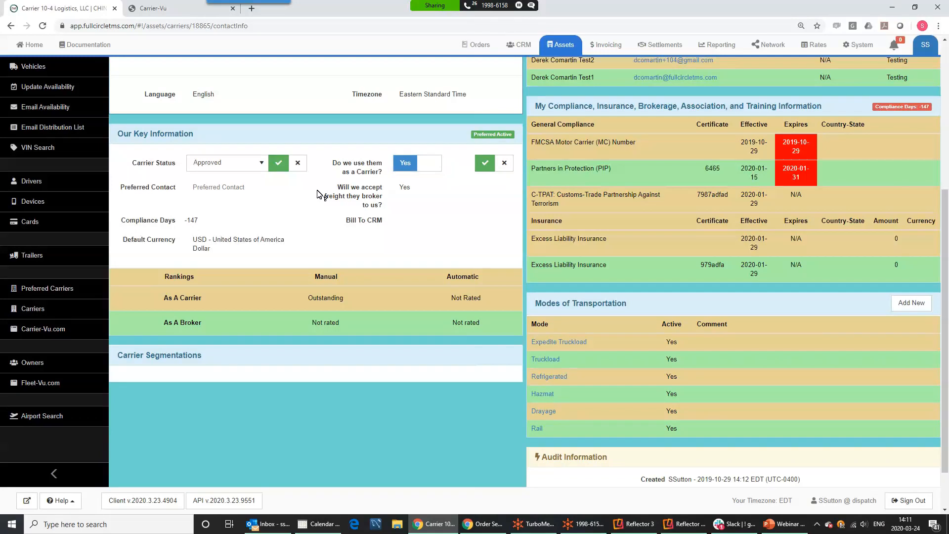
left_click(276, 239)
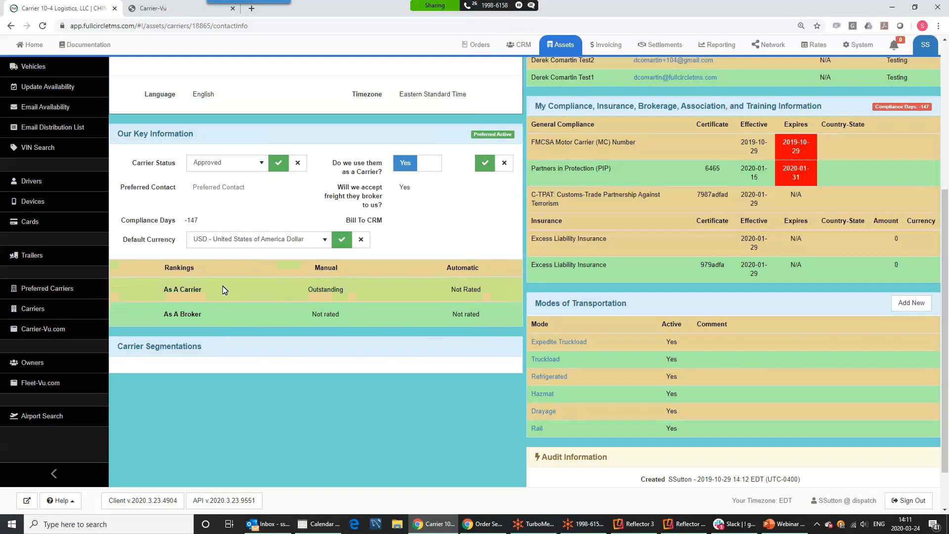
scroll(223, 290, "down", 1)
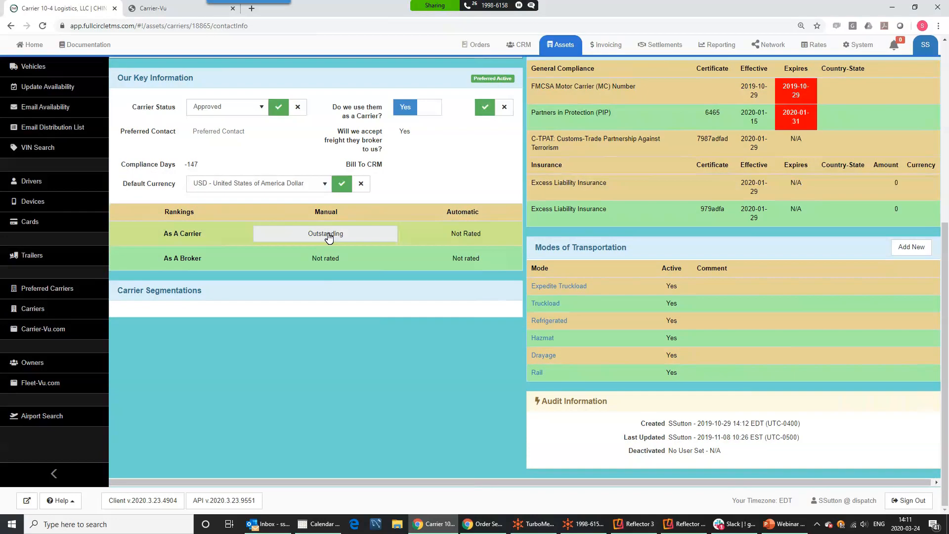
left_click(357, 237)
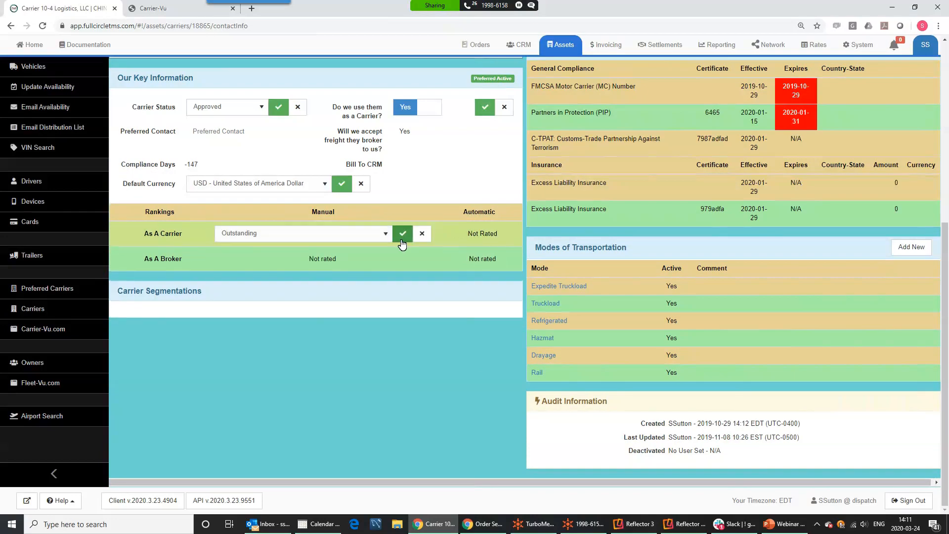
left_click(384, 236)
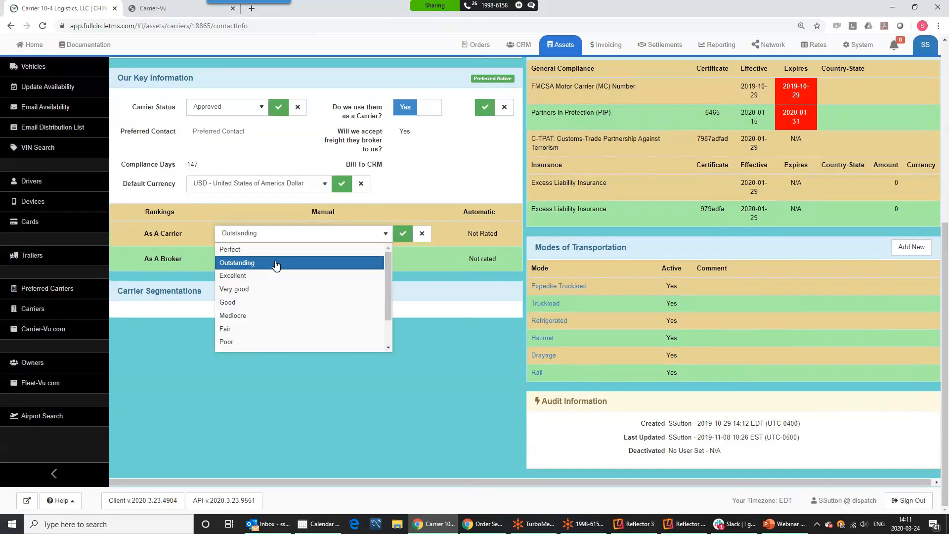
scroll(384, 277, "down", 1)
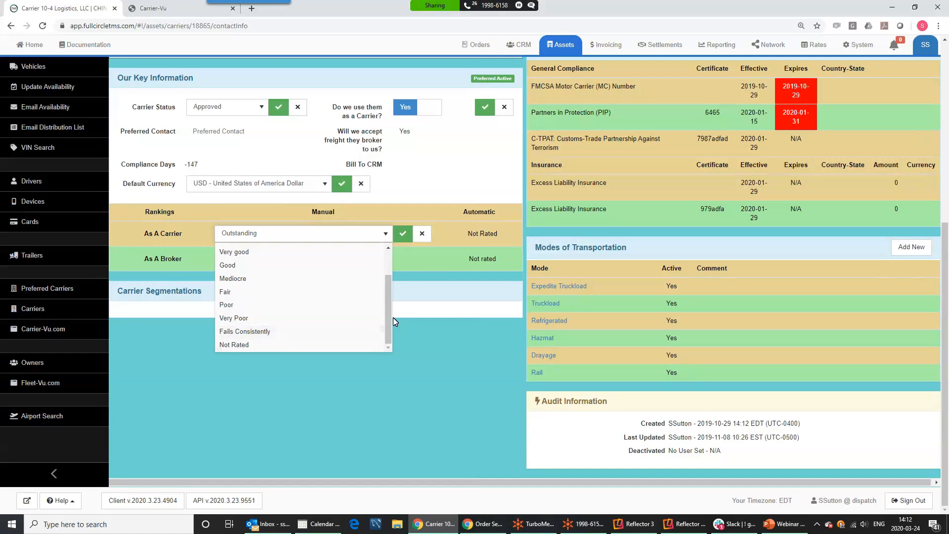
scroll(389, 313, "up", 1)
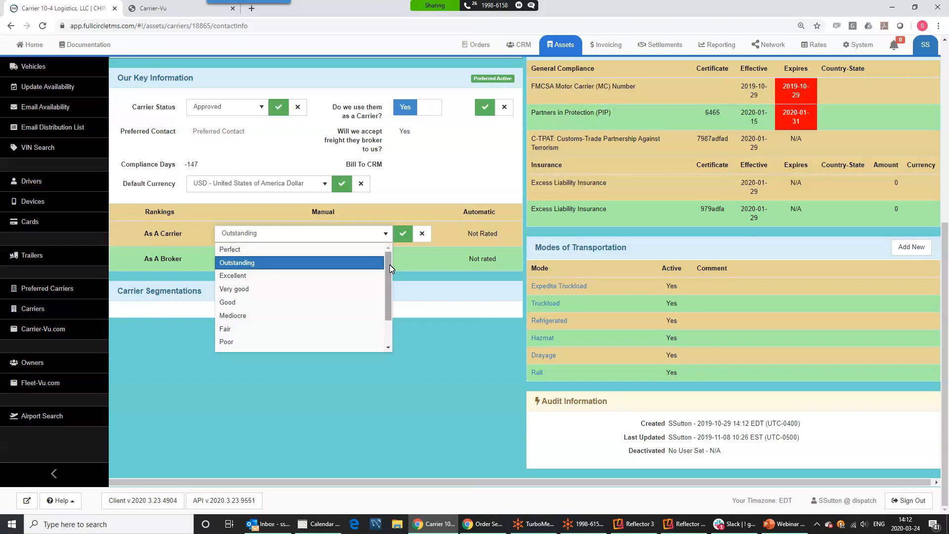
left_click(289, 268)
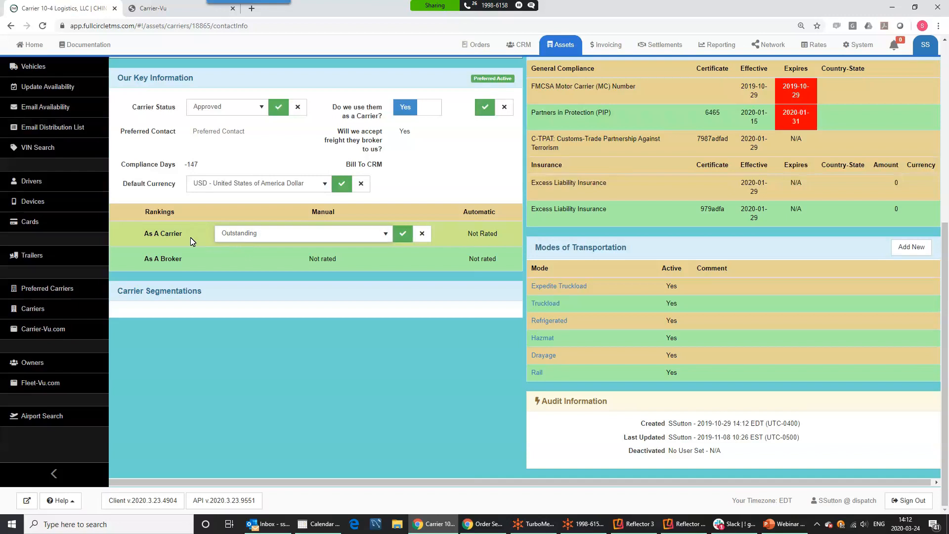
left_click(222, 233)
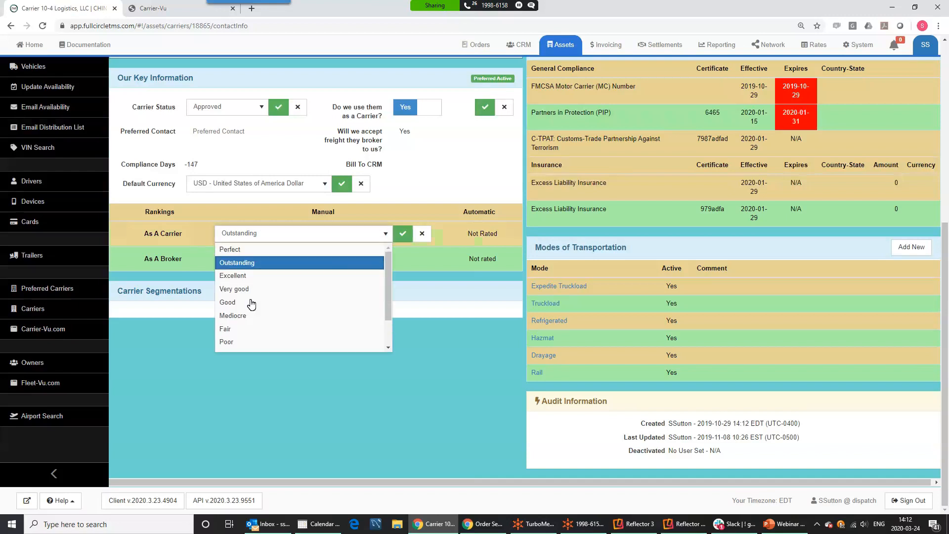
scroll(251, 346, "down", 2)
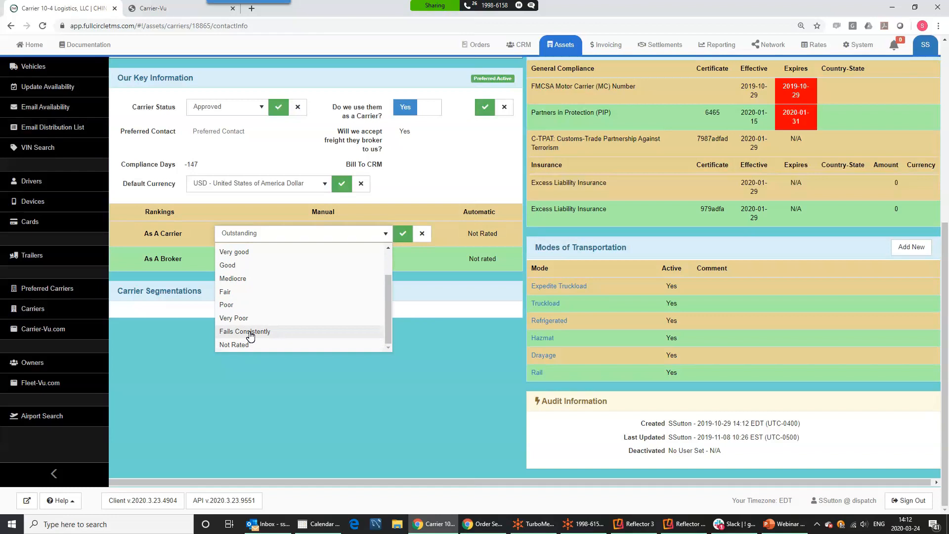
scroll(257, 289, "up", 2)
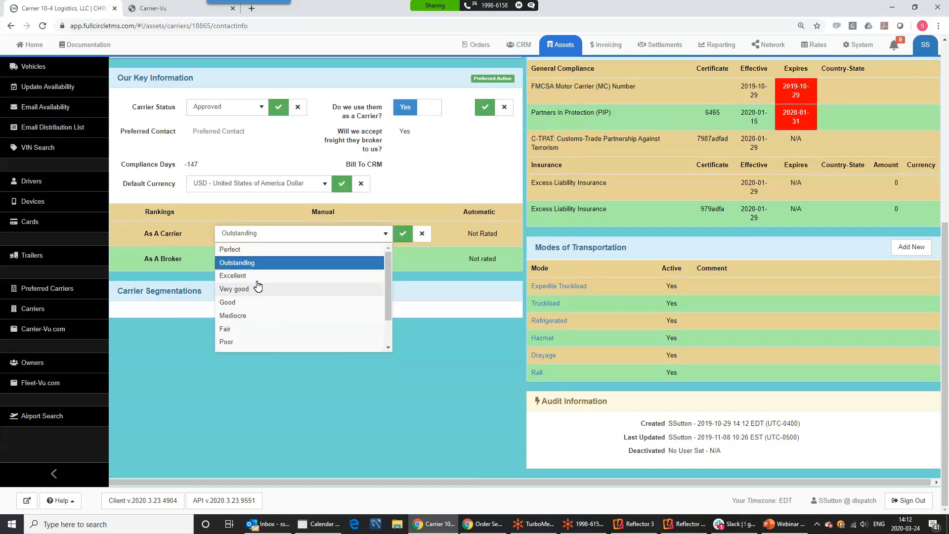
left_click(177, 233)
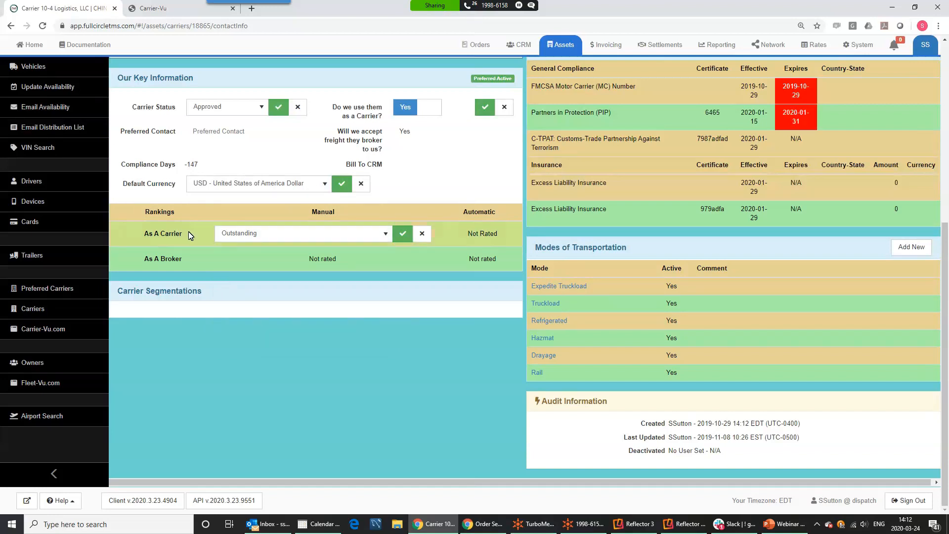
scroll(408, 205, "up", 5)
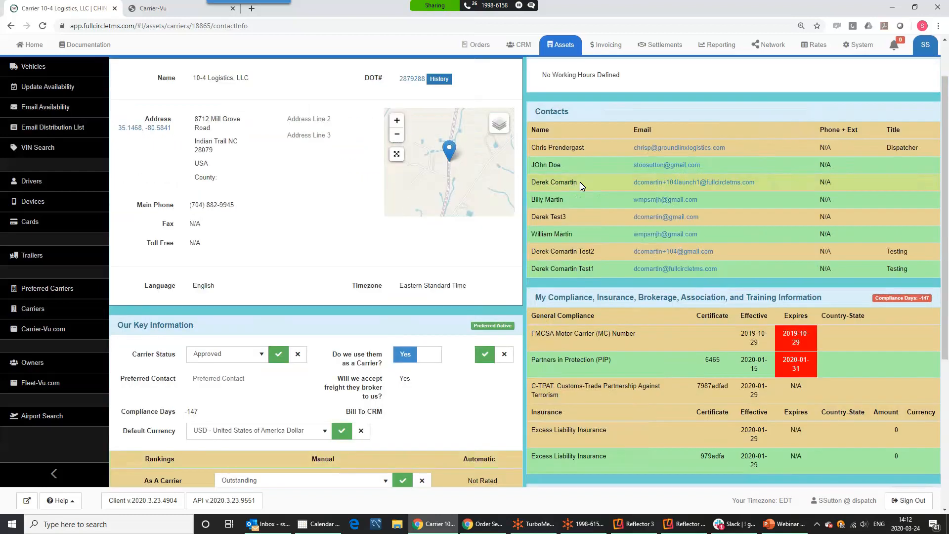
scroll(486, 164, "up", 1)
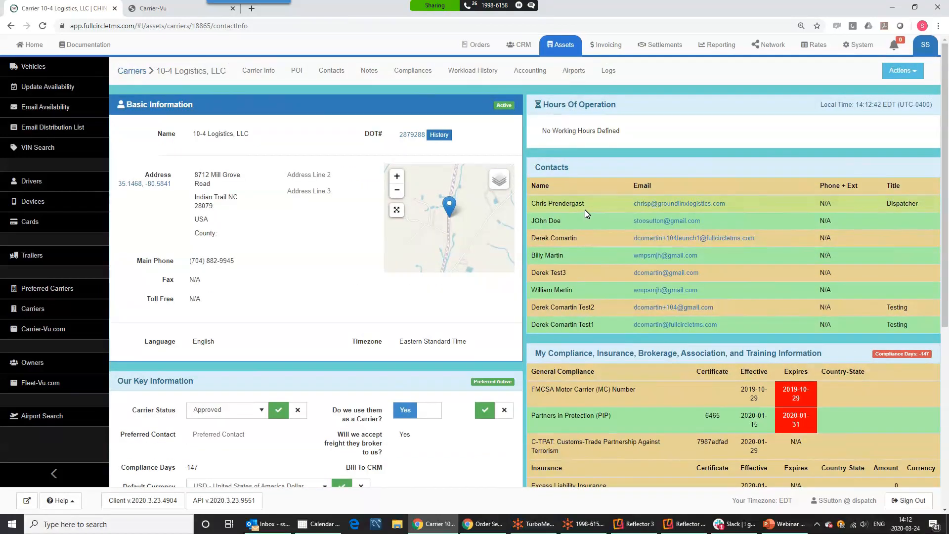
Open the first contact from the 10-4 Logistics, LLC Contacts tab
left_click(332, 74)
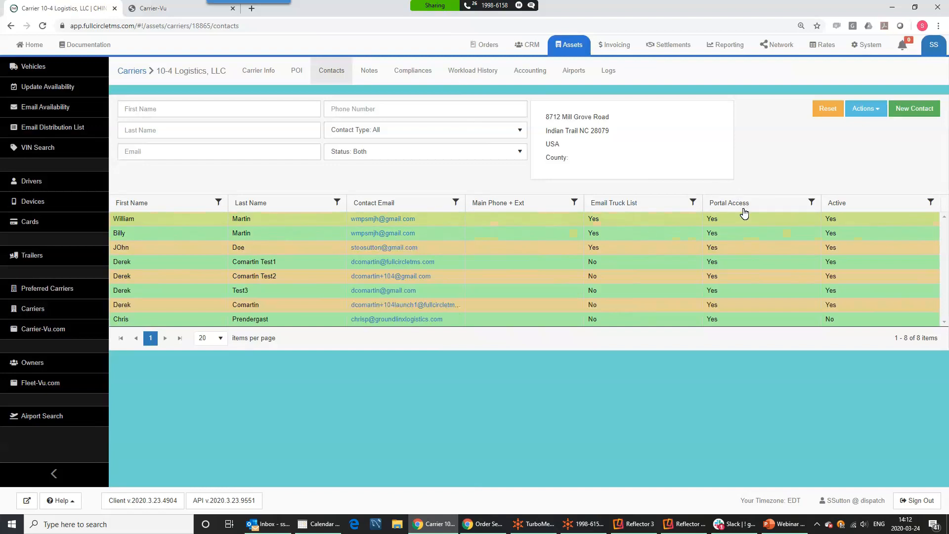
left_click(148, 221)
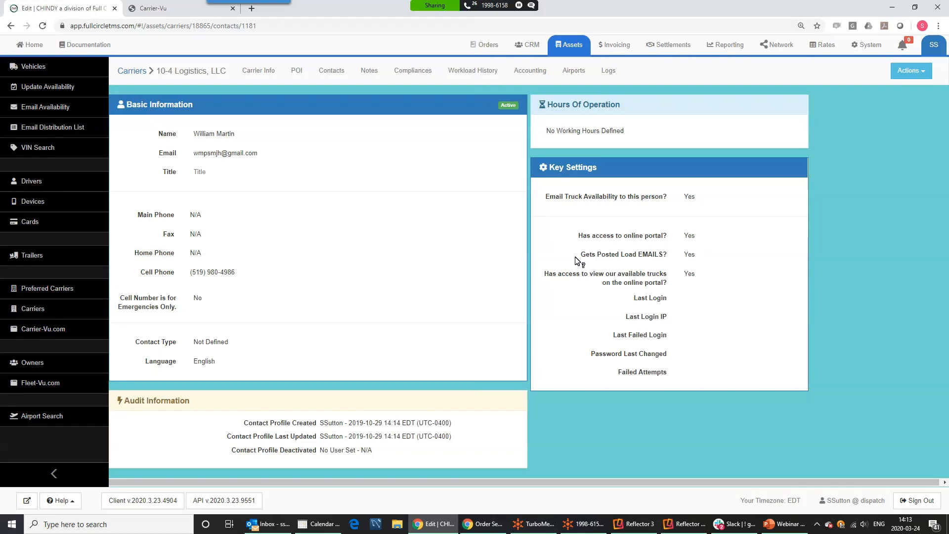
Highlight the contact's Gets Posted Load EMAILS setting, then return to the Carrier Info page
mouse_move(597, 259)
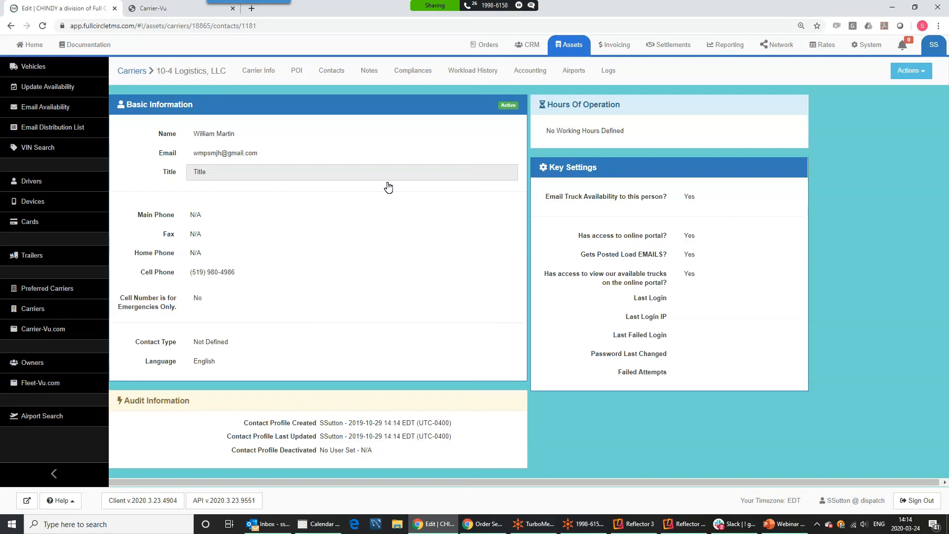
left_click_drag(593, 254, 669, 252)
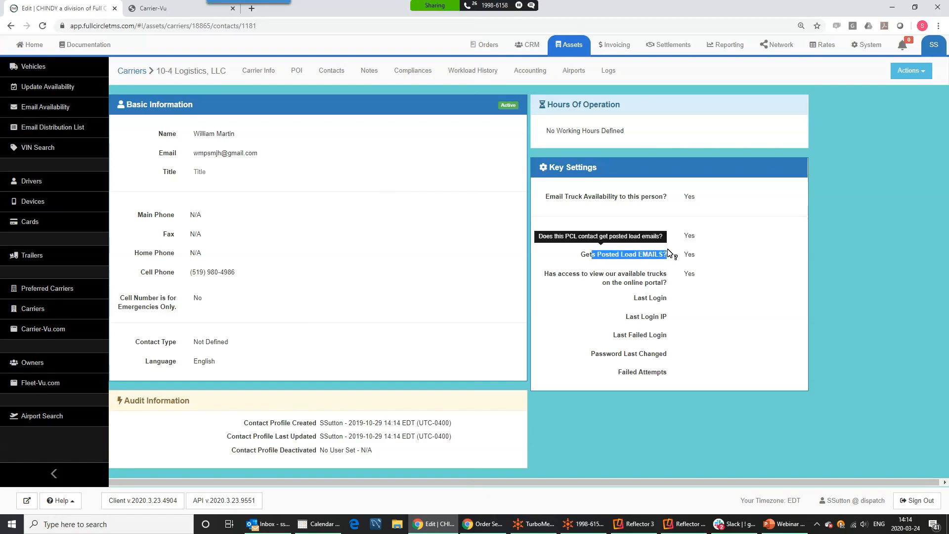
left_click(604, 280)
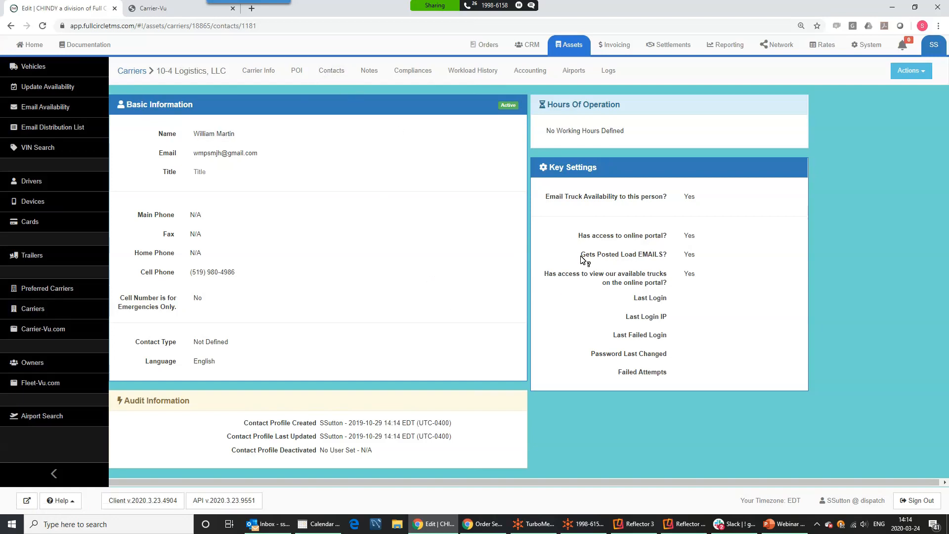
left_click_drag(580, 254, 688, 261)
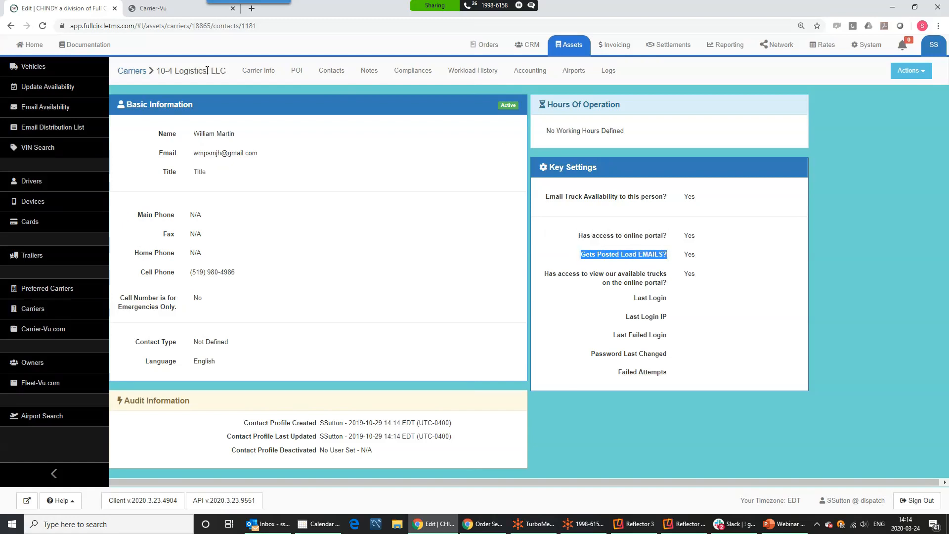
left_click(263, 74)
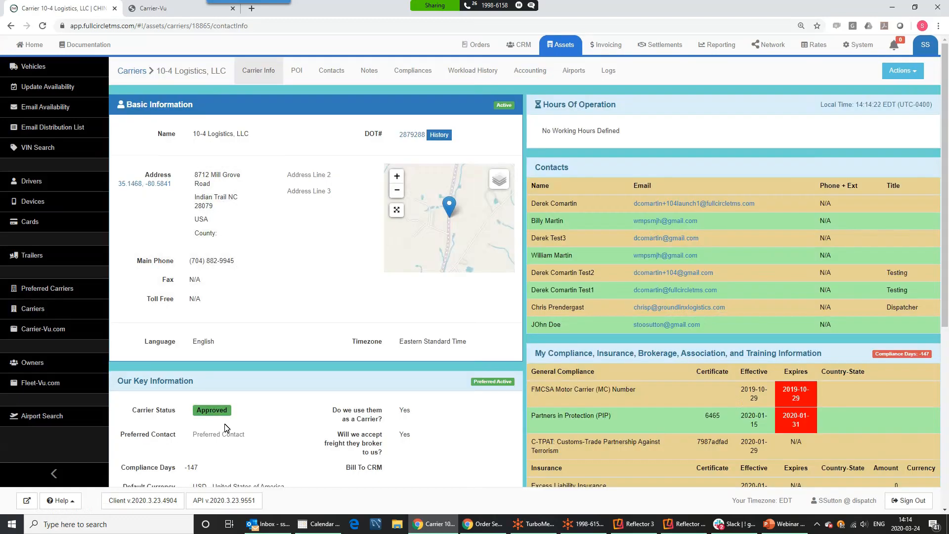
scroll(356, 424, "down", 5)
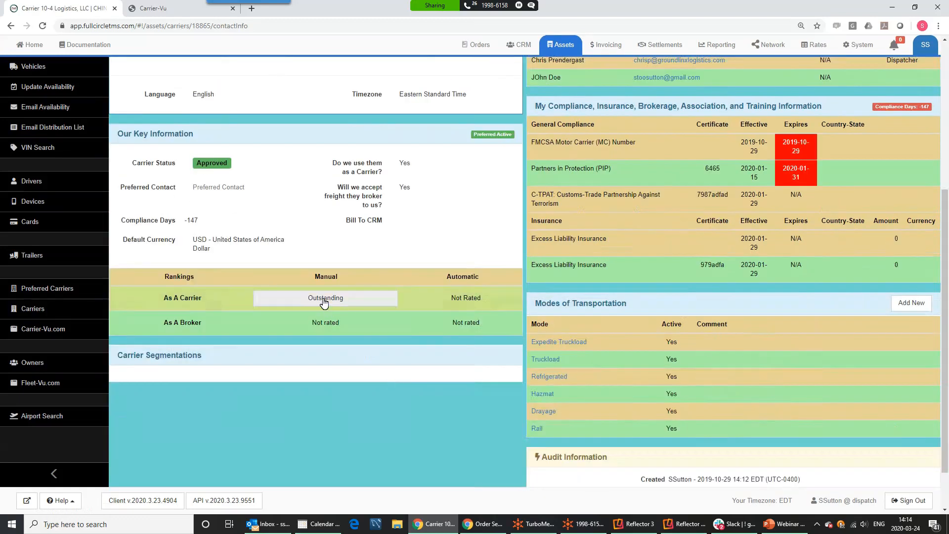
scroll(598, 267, "up", 5)
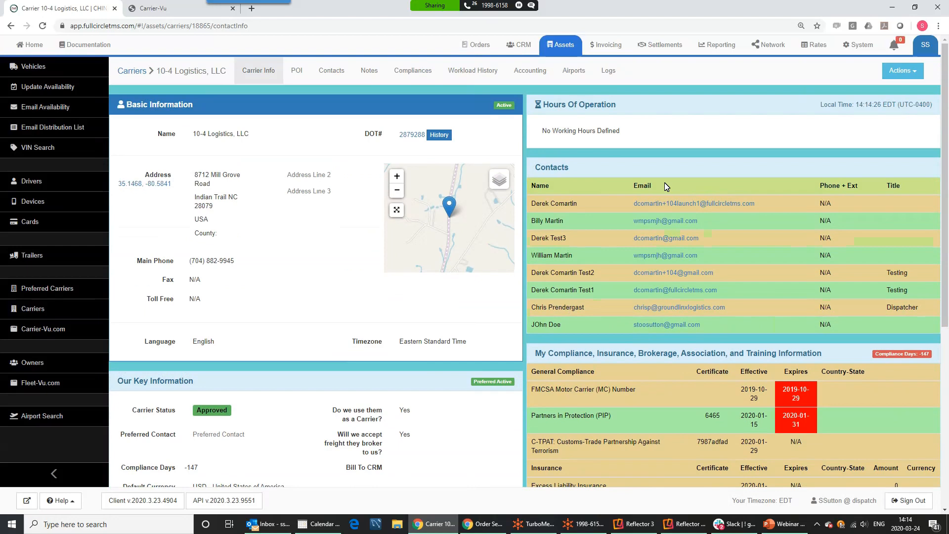
scroll(666, 316, "down", 4)
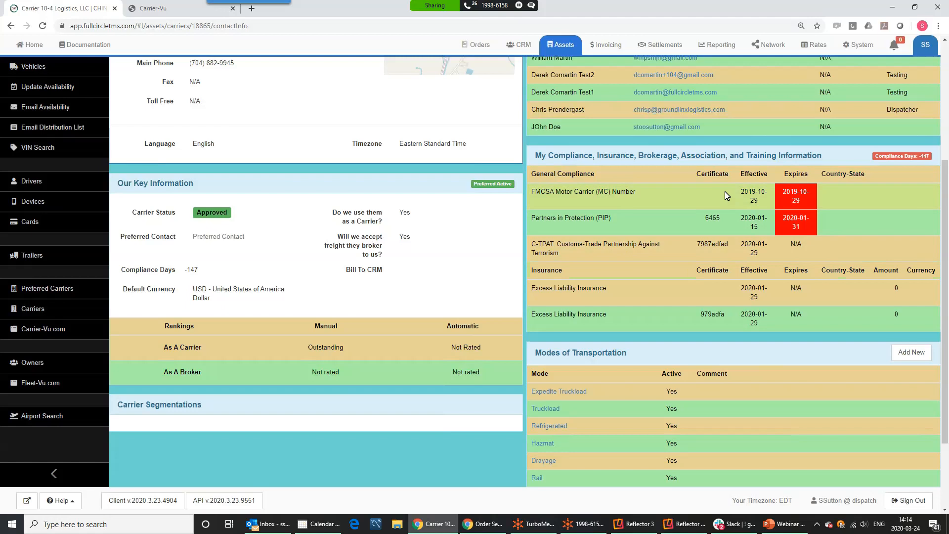
scroll(616, 204, "down", 3)
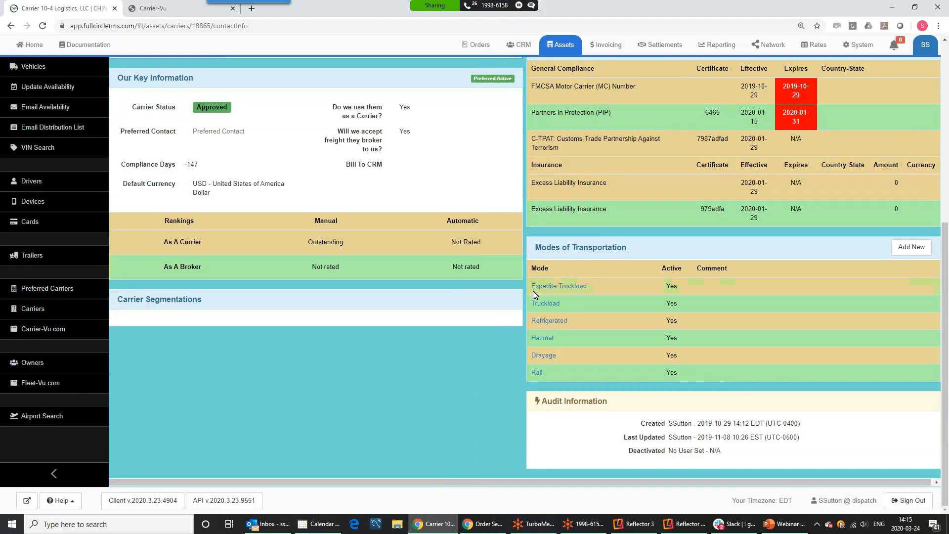
scroll(711, 183, "up", 4)
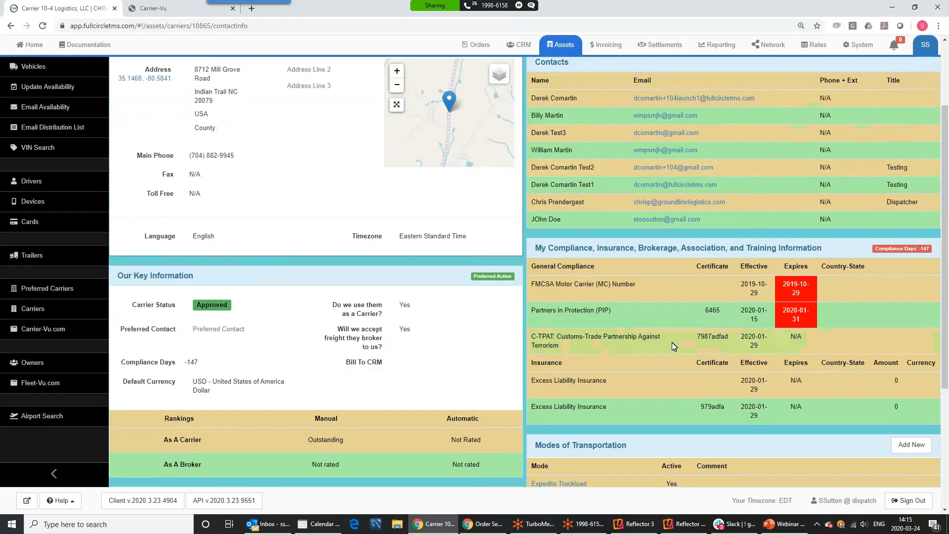
scroll(675, 379, "down", 4)
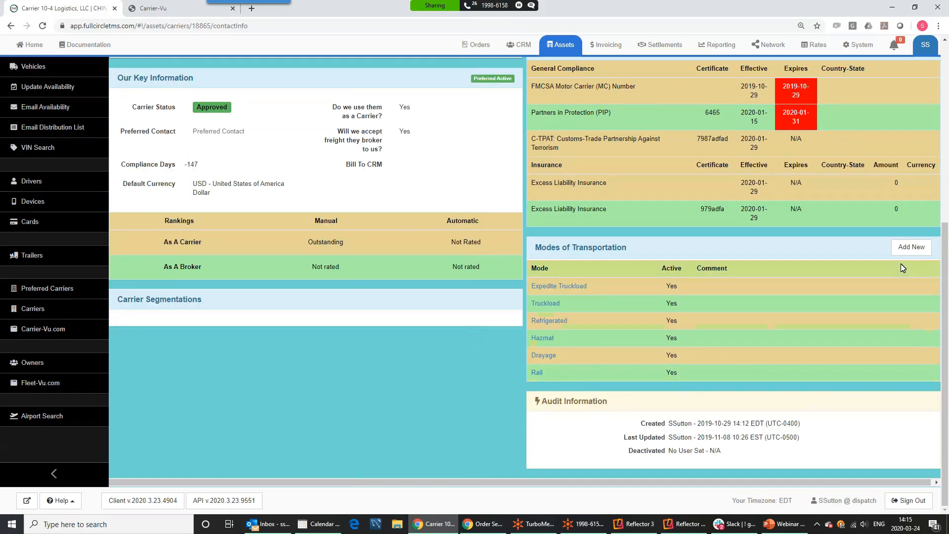
left_click(911, 247)
left_click(466, 130)
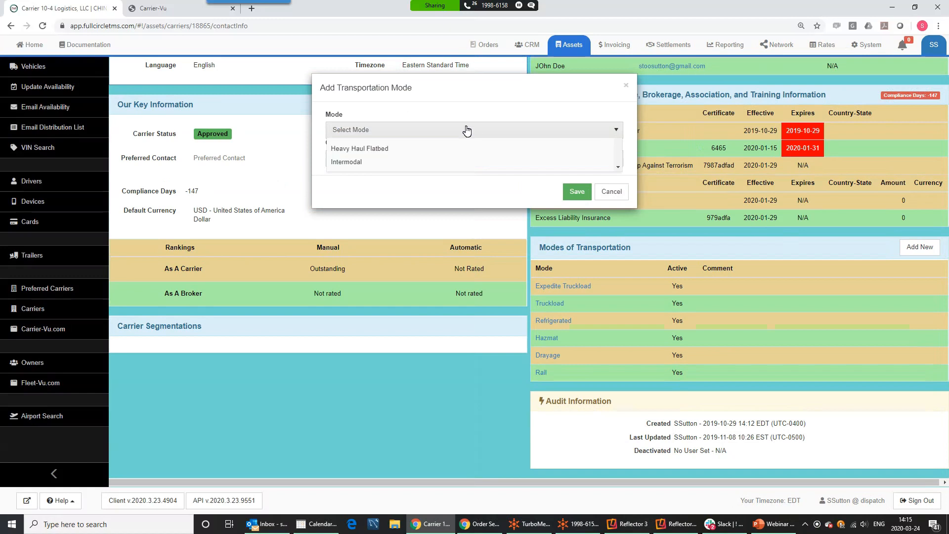
scroll(447, 202, "down", 3)
scroll(448, 203, "up", 3)
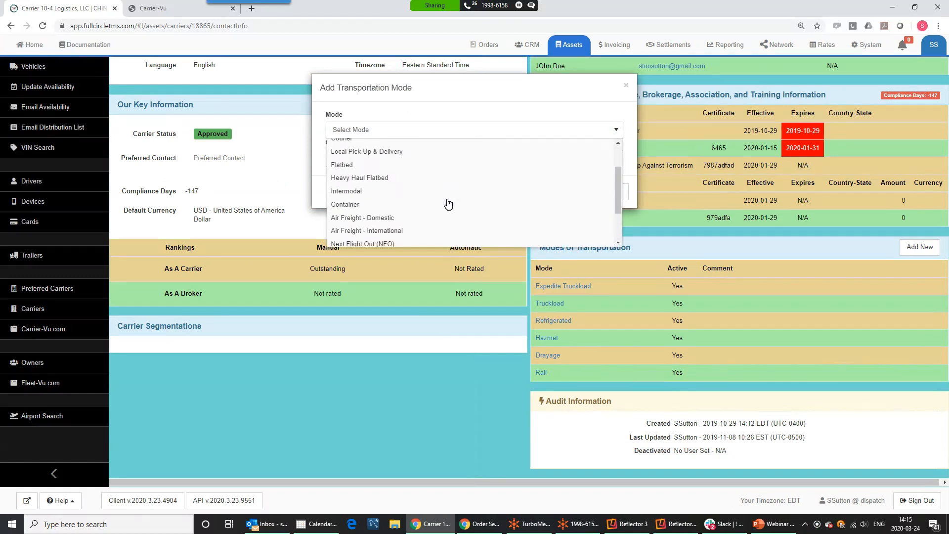
scroll(448, 202, "down", 2)
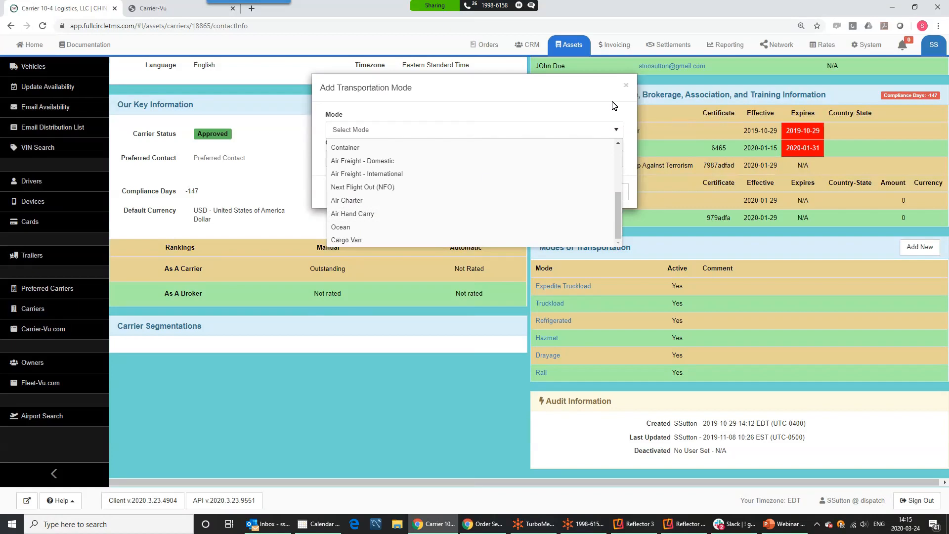
left_click(625, 89)
left_click(624, 89)
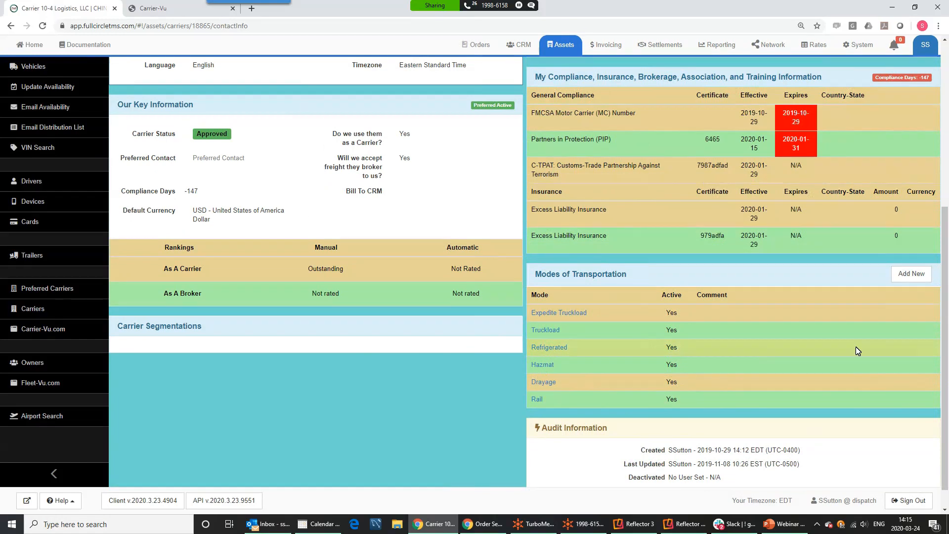
scroll(750, 259, "up", 1)
scroll(751, 259, "up", 5)
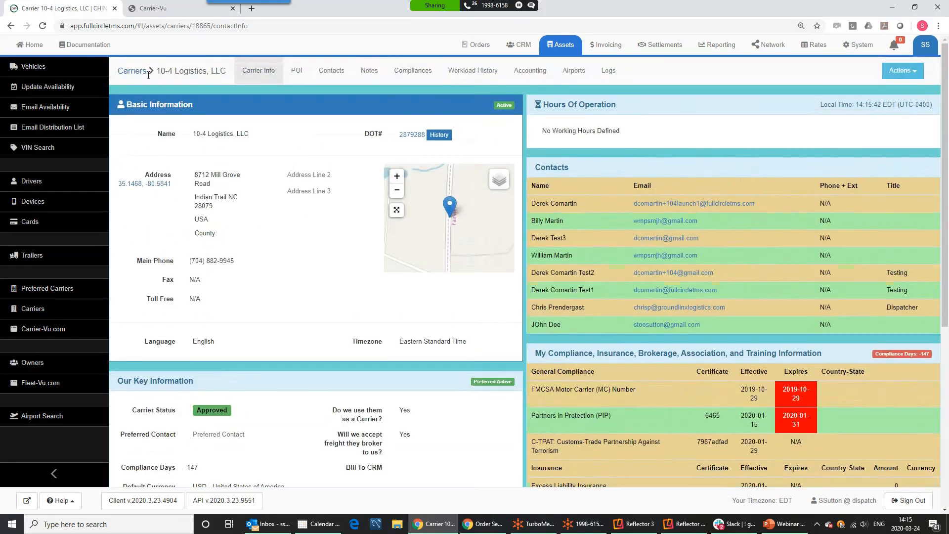
scroll(262, 346, "down", 3)
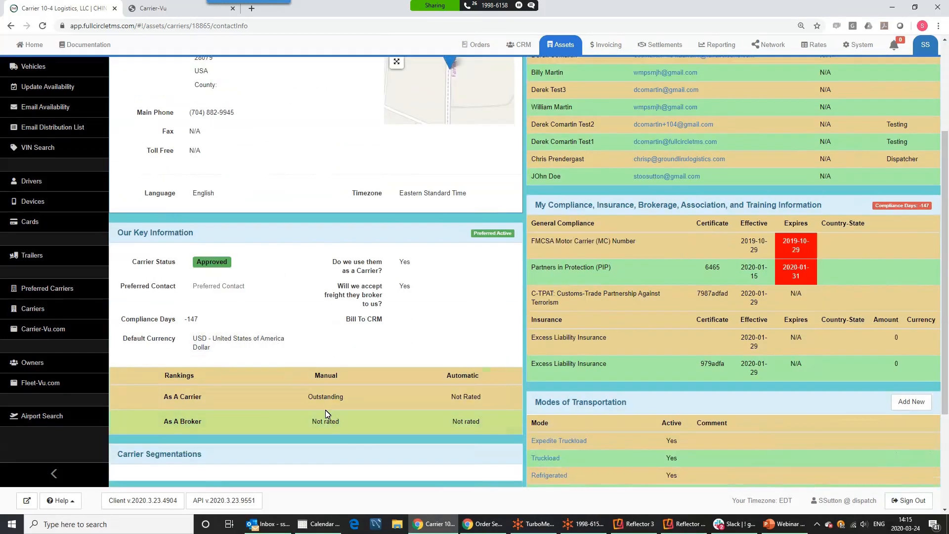
scroll(514, 212, "up", 3)
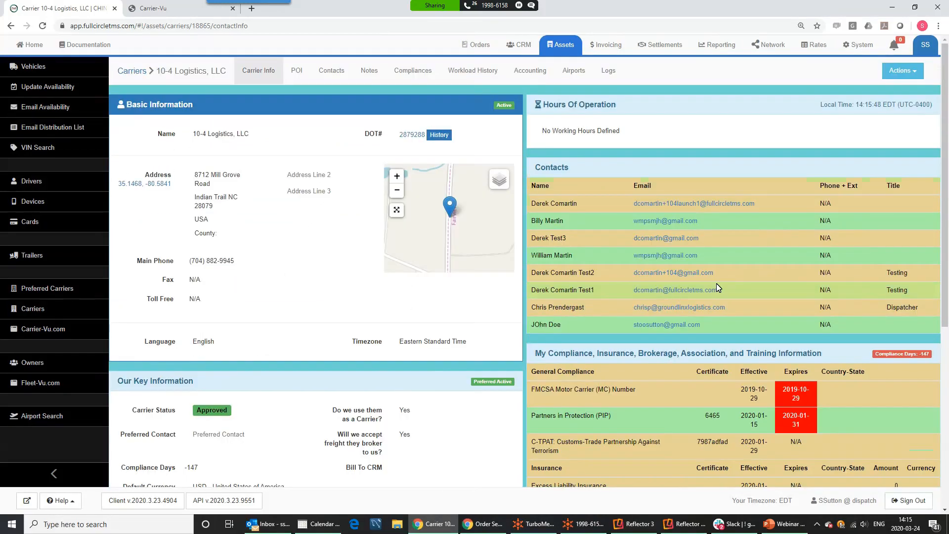
scroll(737, 322, "down", 3)
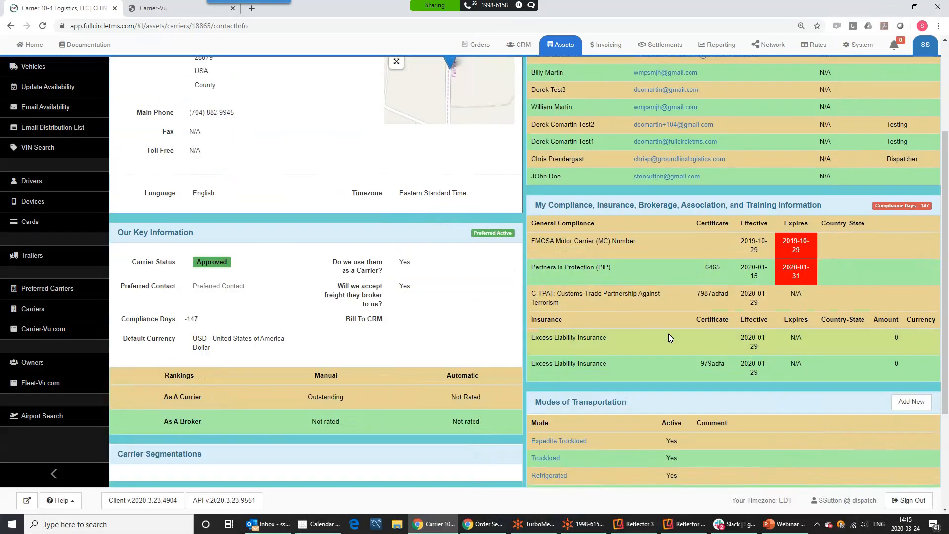
scroll(669, 338, "down", 3)
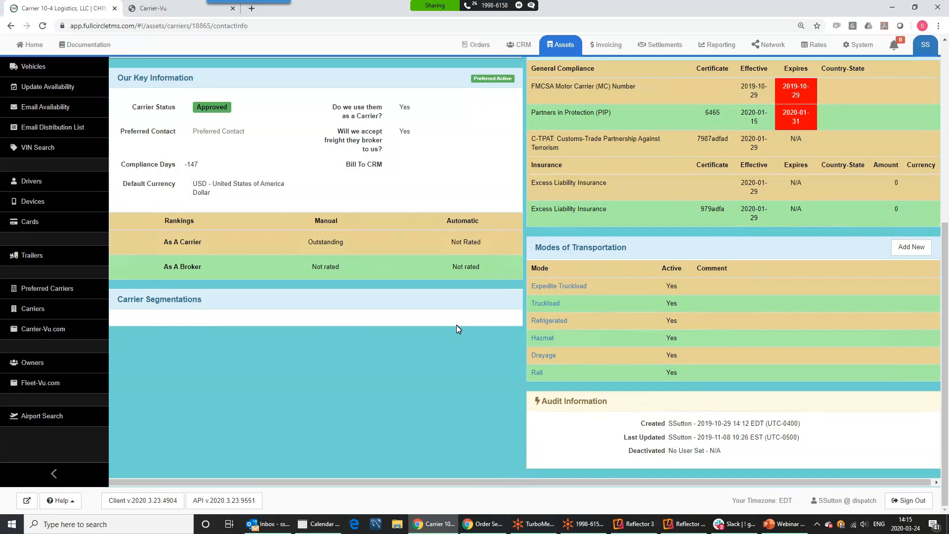
scroll(456, 325, "up", 6)
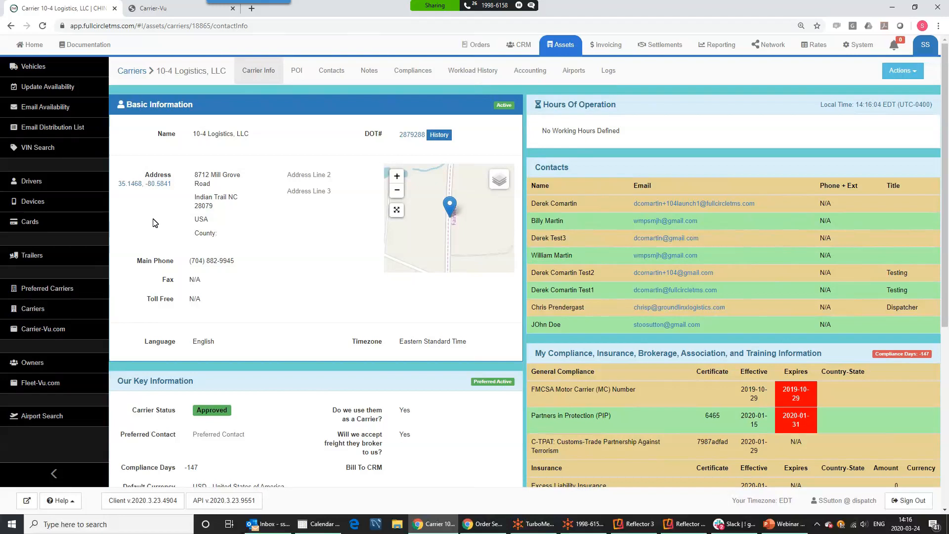
Create an order for customer Fiat with reference jPost 1223 and proceed to Add Stops
left_click(475, 46)
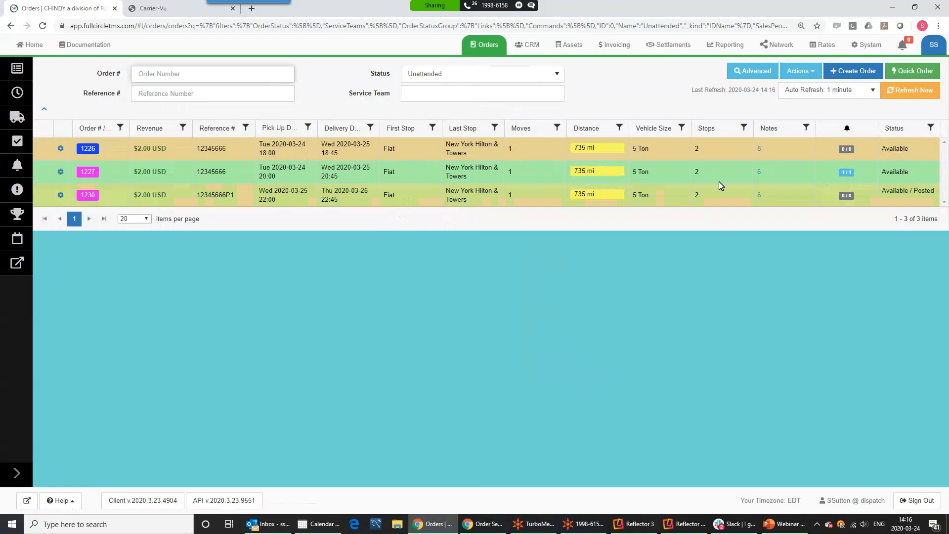
left_click(853, 70)
left_click(330, 136)
type("f")
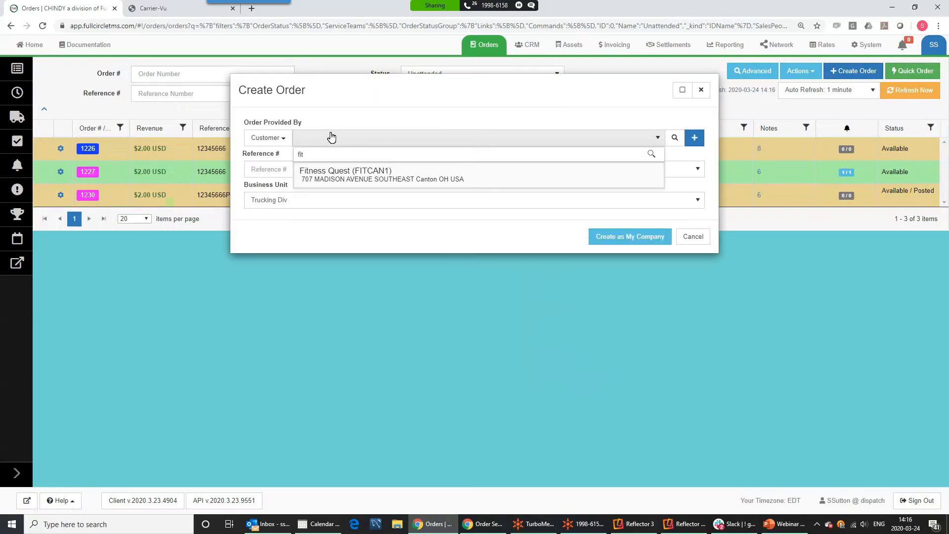
type("iat")
left_click(335, 195)
left_click(305, 164)
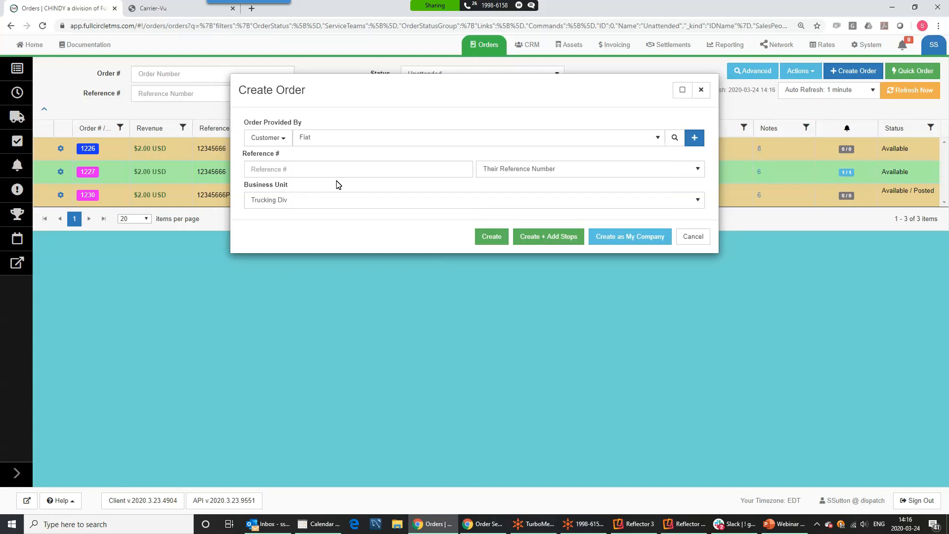
type("jPost 1223")
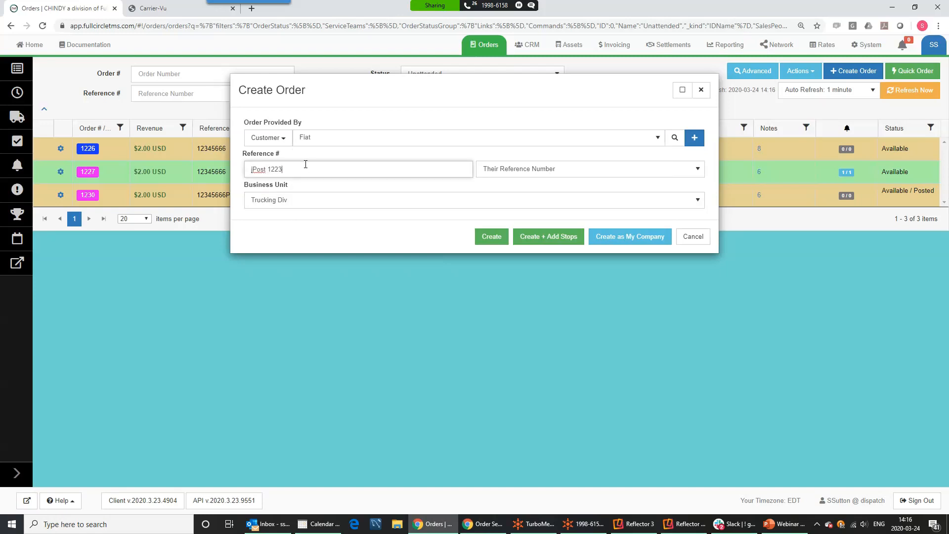
left_click(556, 243)
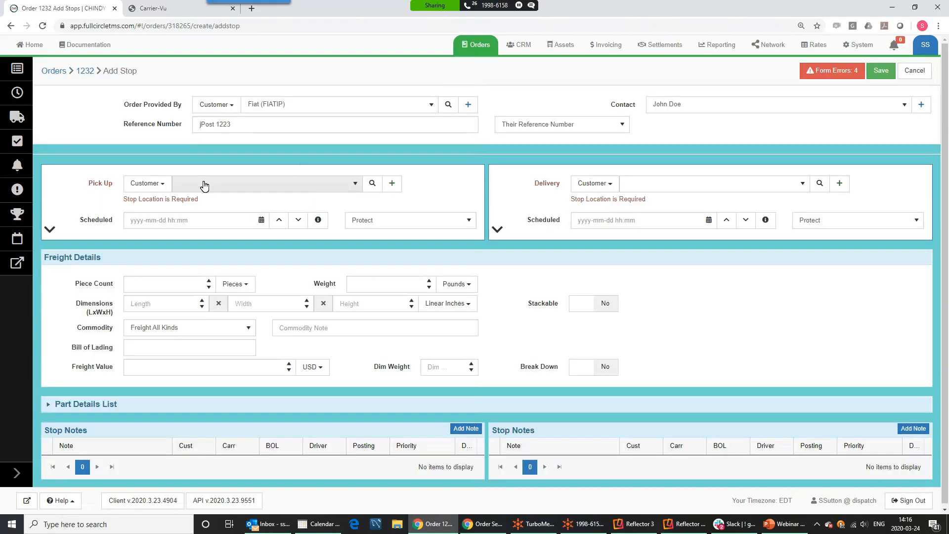
left_click(205, 186)
type("at")
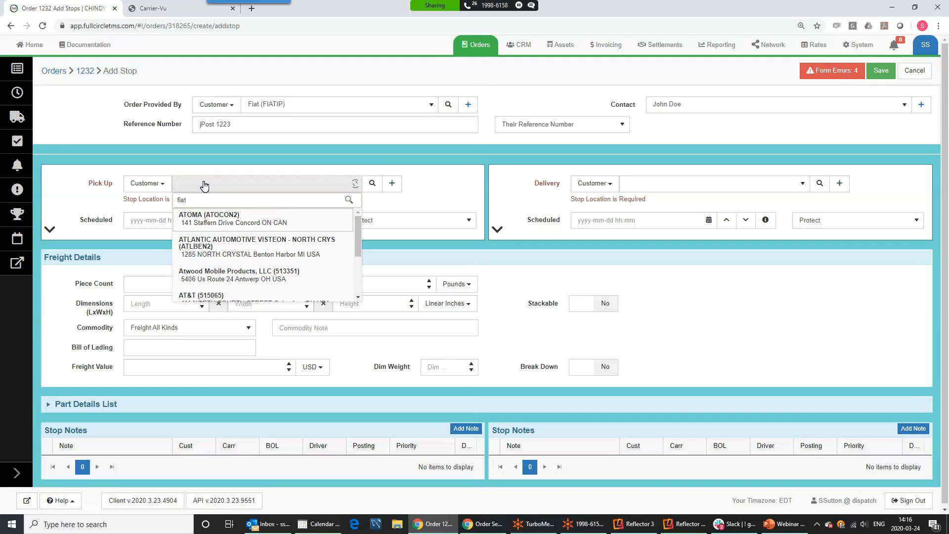
left_click(203, 222)
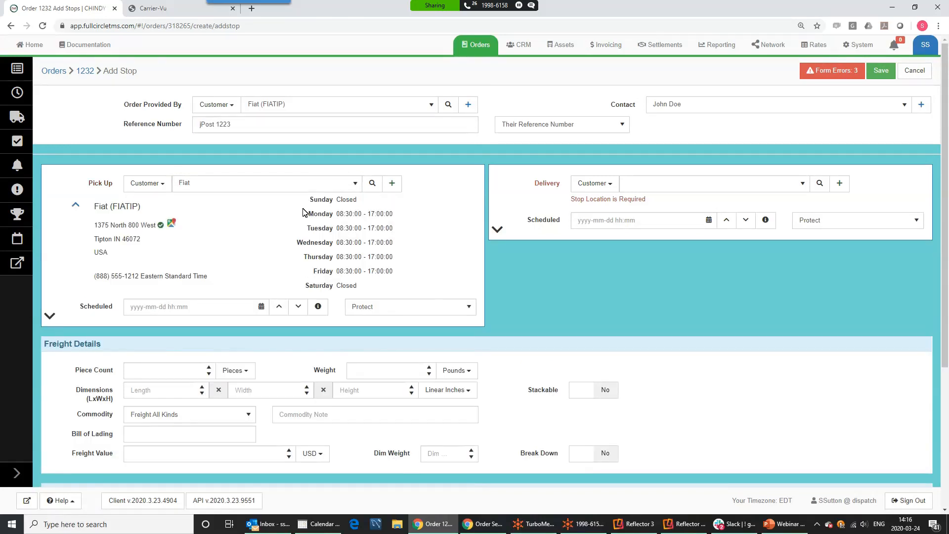
scroll(284, 247, "down", 4)
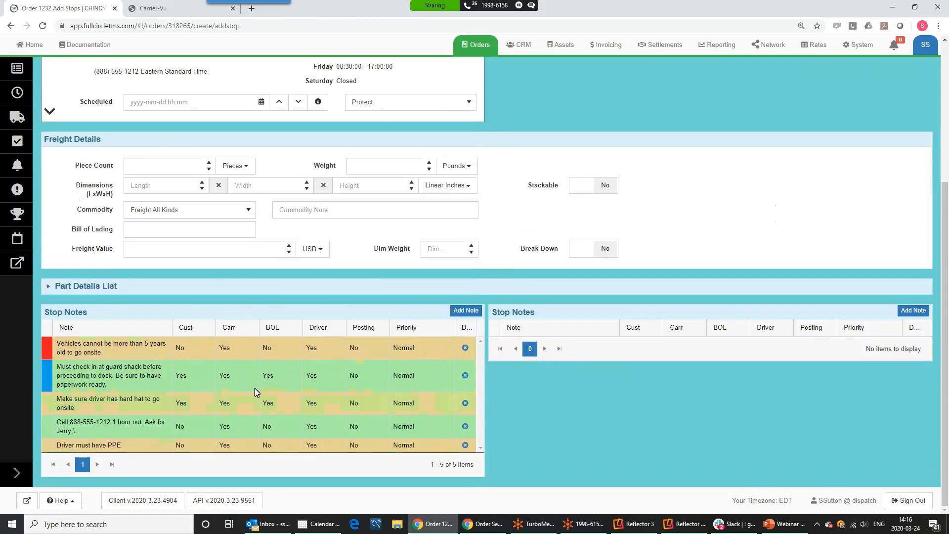
left_click_drag(220, 348, 229, 449)
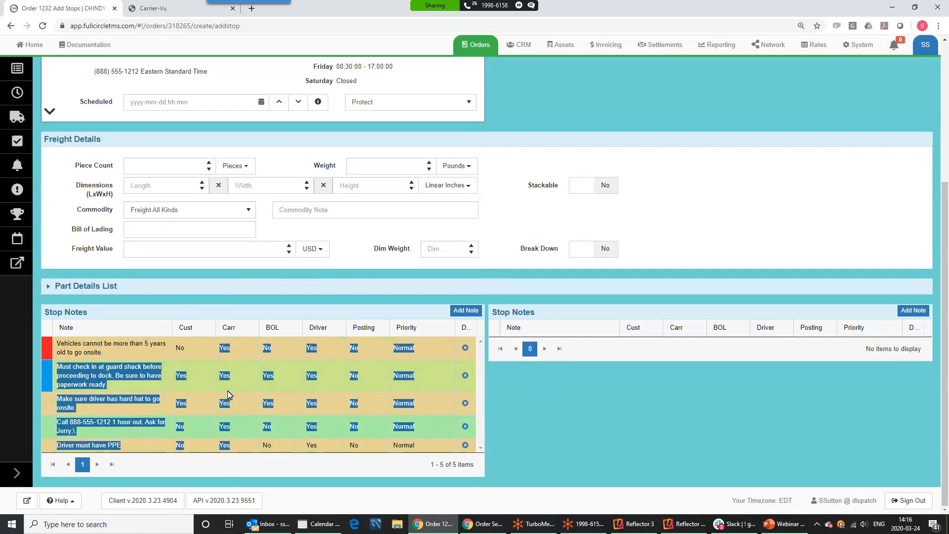
scroll(228, 394, "up", 4)
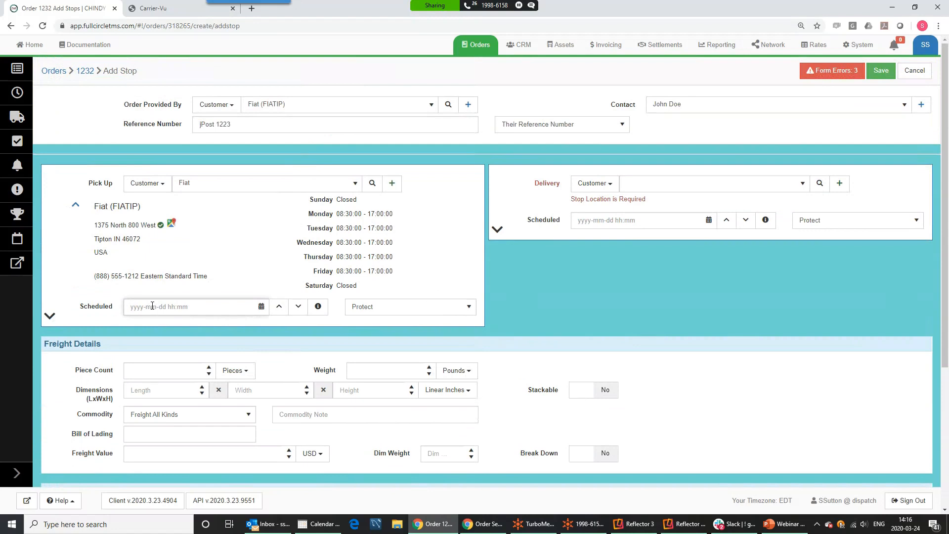
type("6pm")
key("Tab")
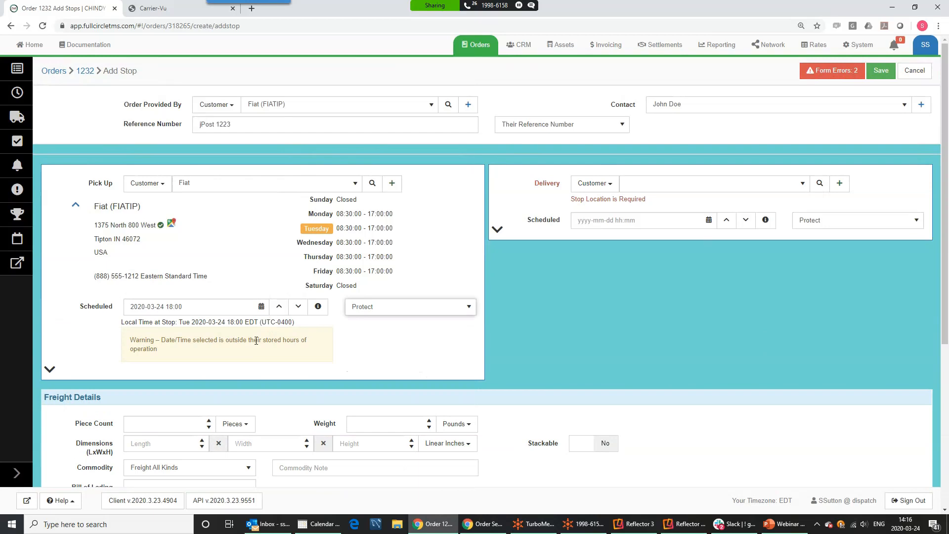
left_click(626, 190)
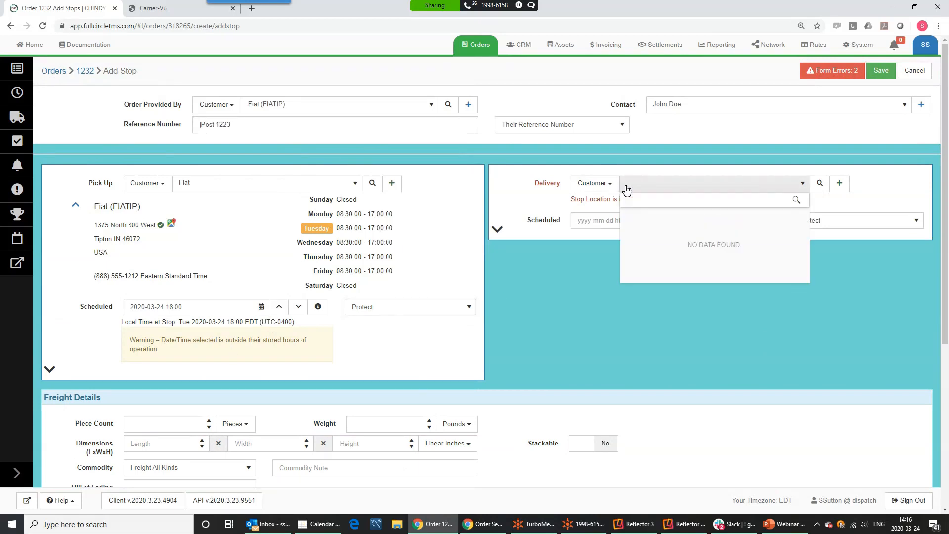
type("new yor")
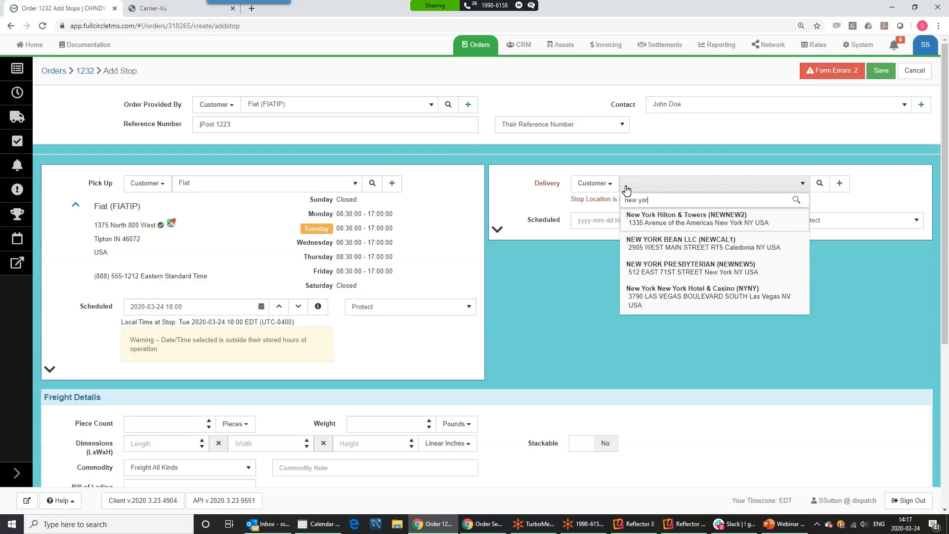
left_click(656, 221)
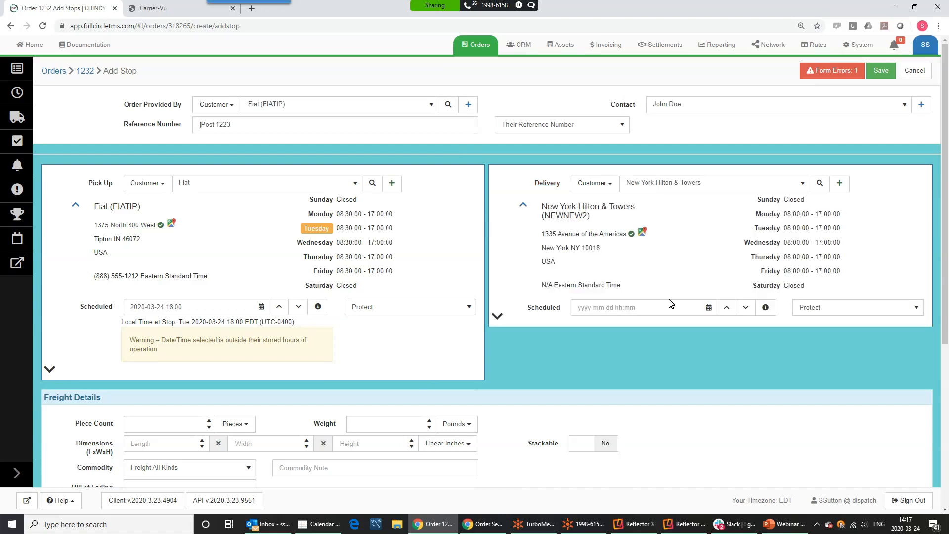
double_click(587, 304)
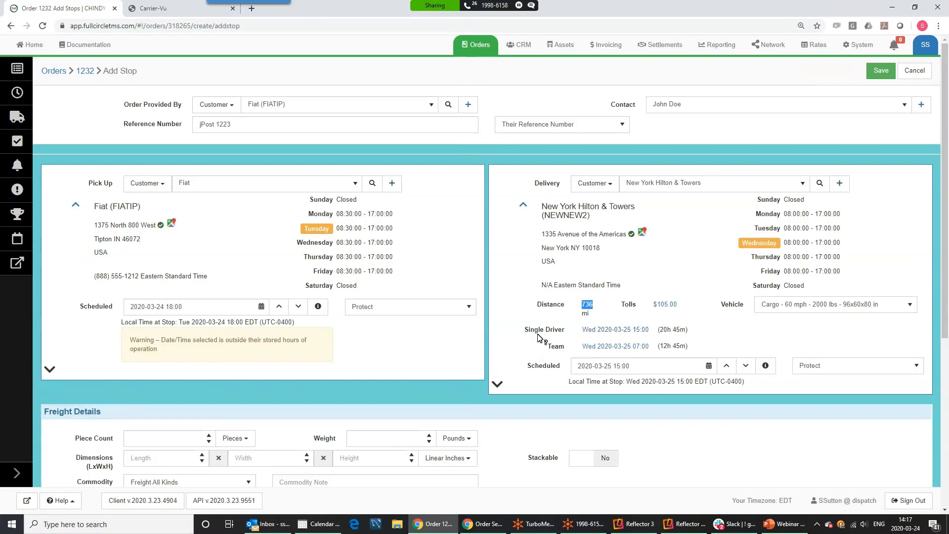
left_click(793, 310)
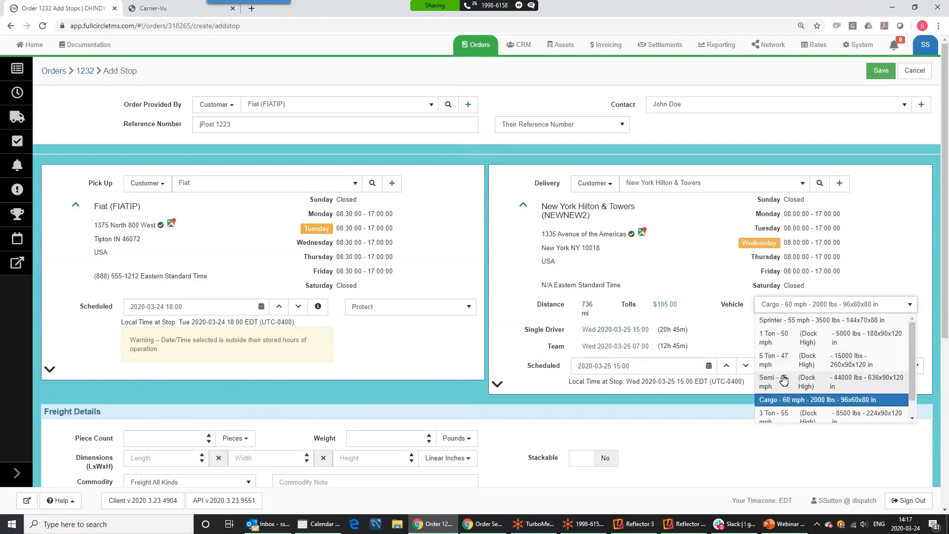
left_click(791, 382)
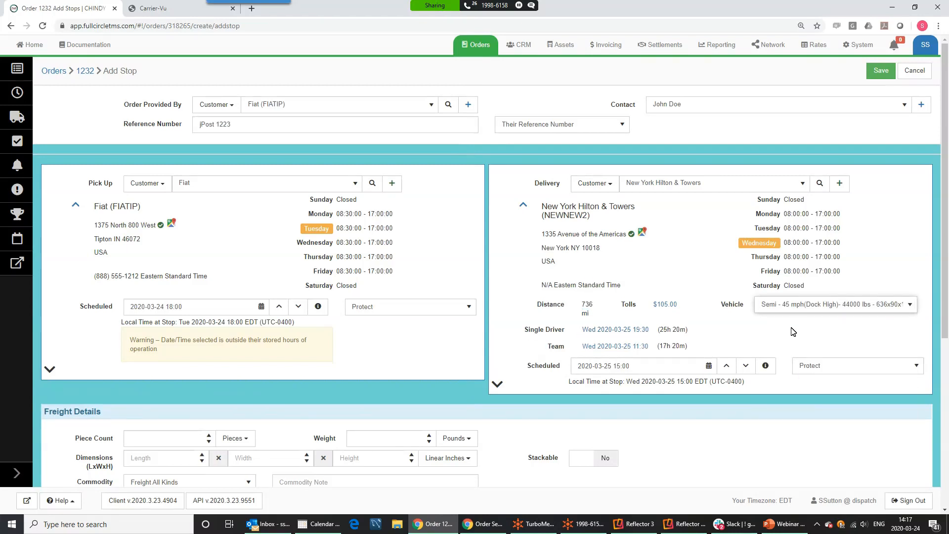
left_click(598, 330)
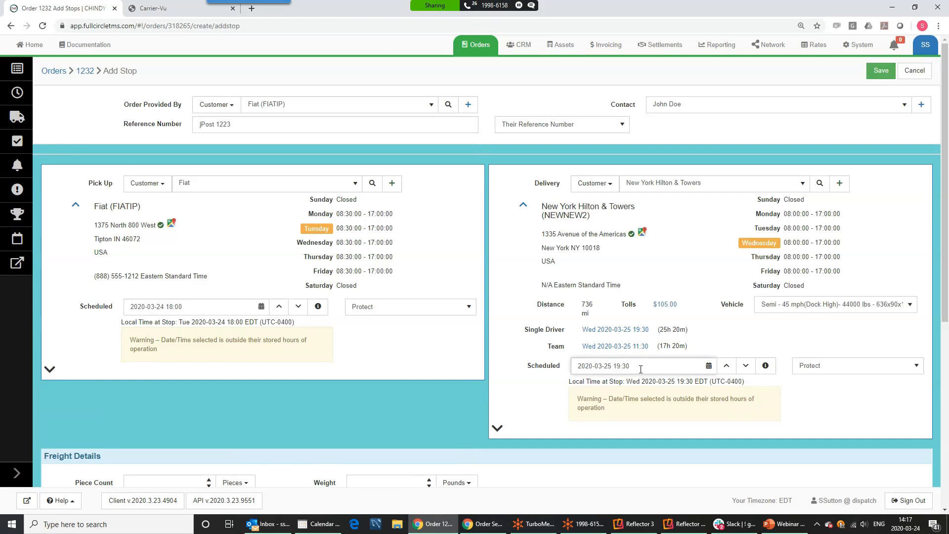
scroll(641, 370, "down", 3)
Enter 4 pieces, 444 pounds, and dimensions 44×4×44 inches
left_click(191, 339)
type("4")
left_click(375, 338)
type("444")
left_click(195, 354)
type("44")
left_click(237, 355)
type("4")
left_click(345, 355)
type("4")
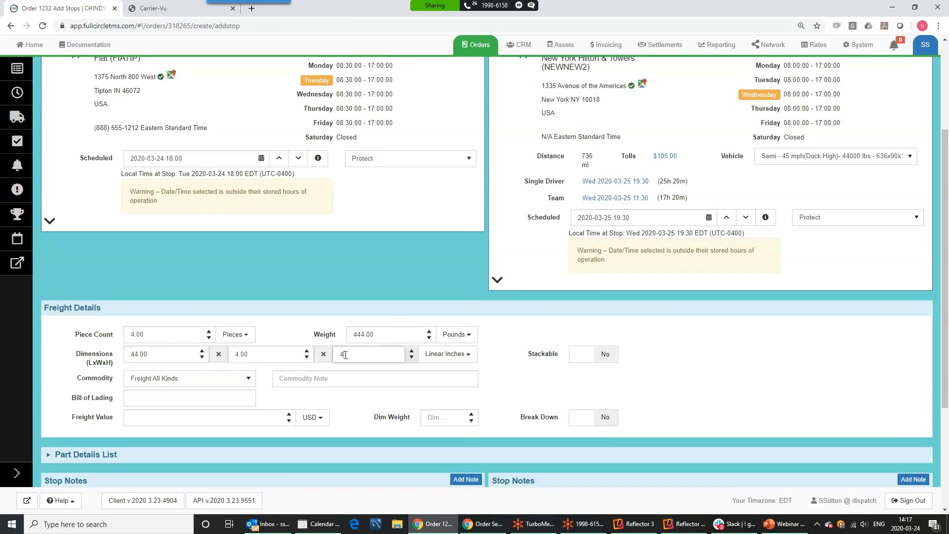
type("4")
Mark the freight stackable, commodity Electronics, with bill of lading 89797
left_click(599, 359)
left_click(144, 381)
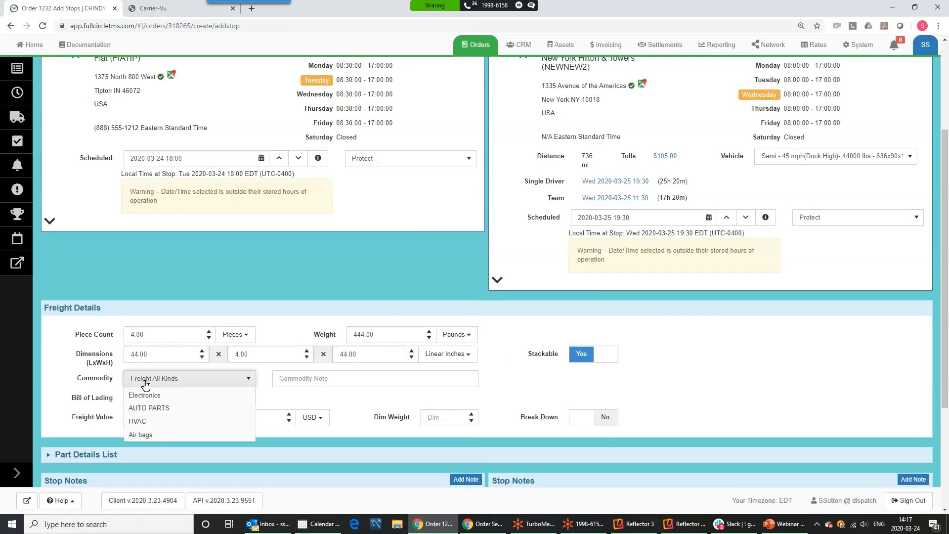
left_click(141, 434)
left_click(145, 401)
type("89797")
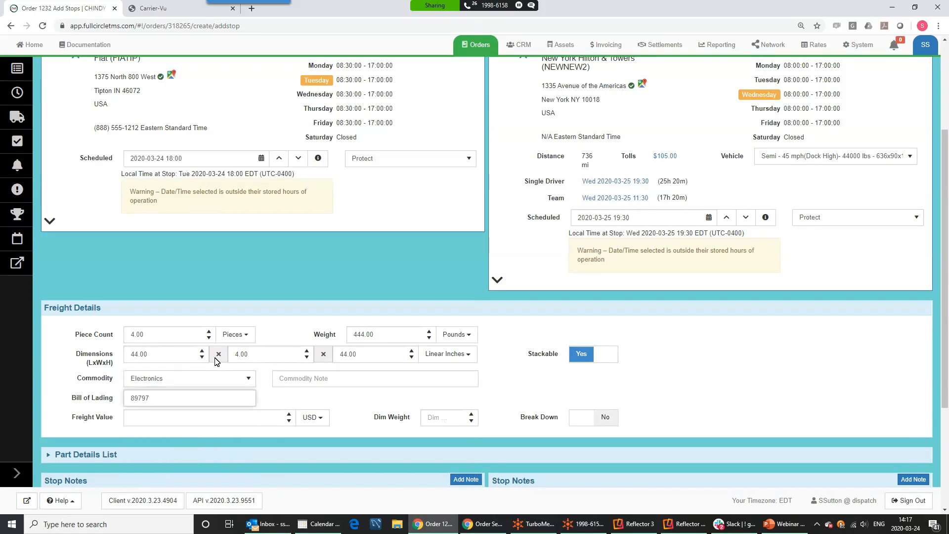
scroll(562, 307, "down", 5)
scroll(440, 259, "up", 8)
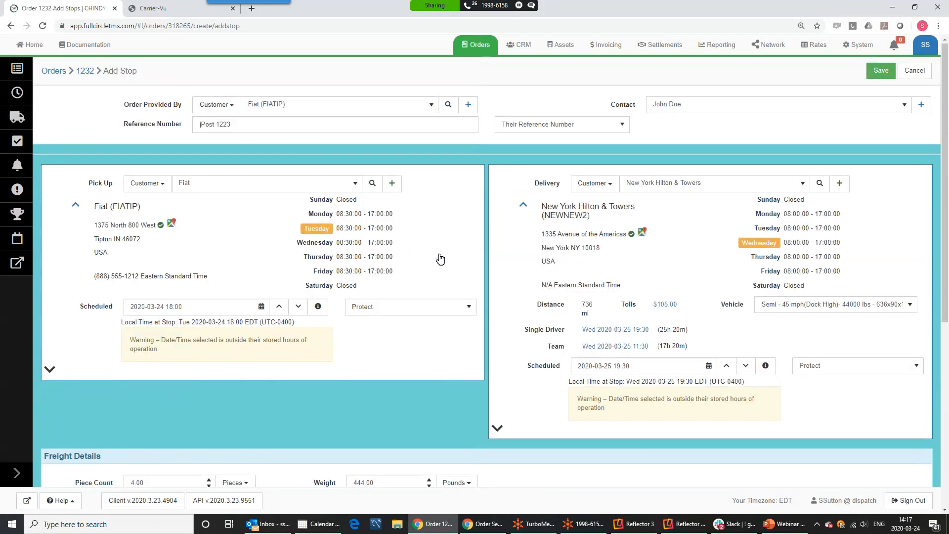
Save the new stops and apply a $2.00-per-mile rate, giving $1,470.00 over 735 miles
left_click(876, 72)
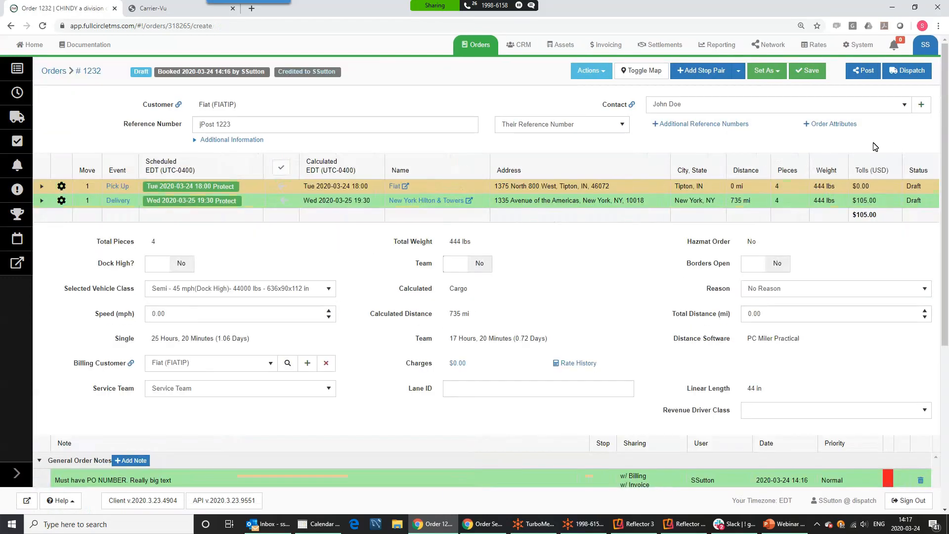
left_click(465, 363)
left_click(213, 271)
type("2")
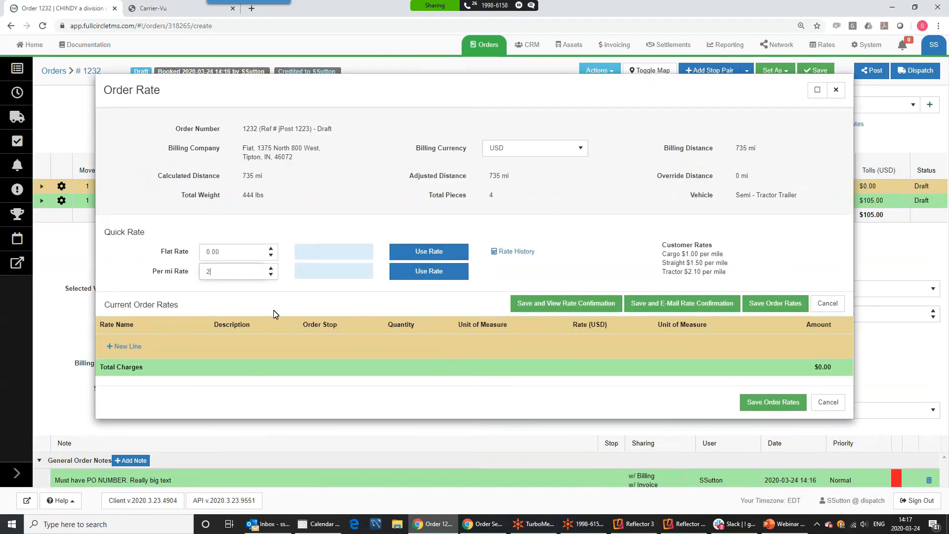
key("Tab")
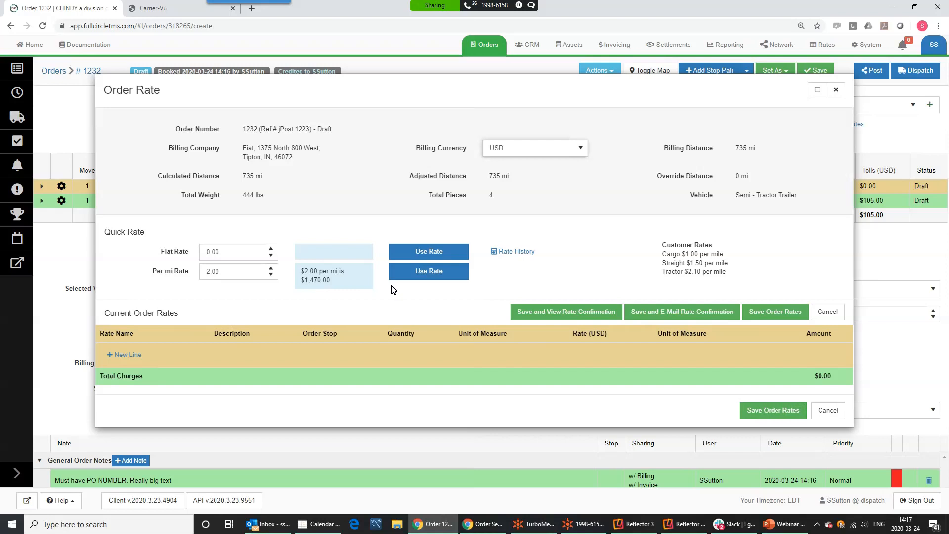
left_click(429, 272)
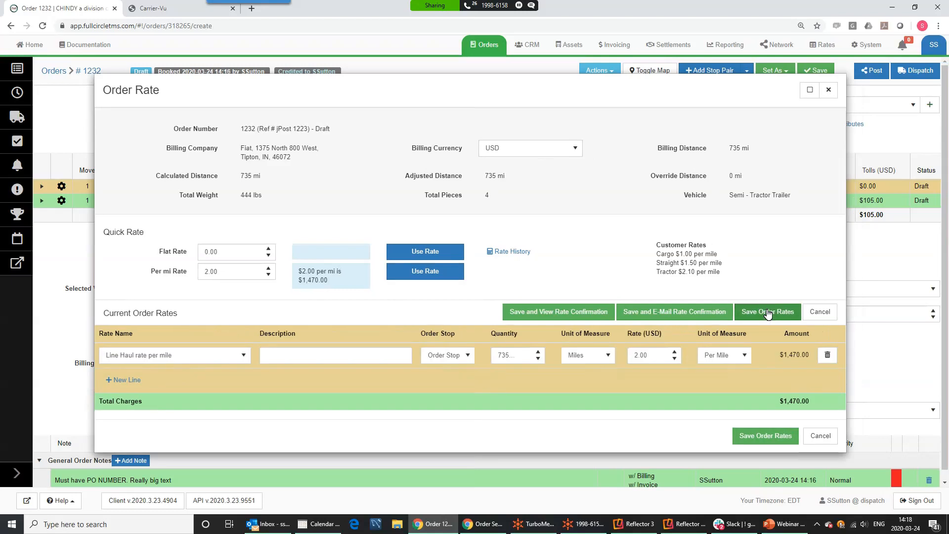
left_click(767, 313)
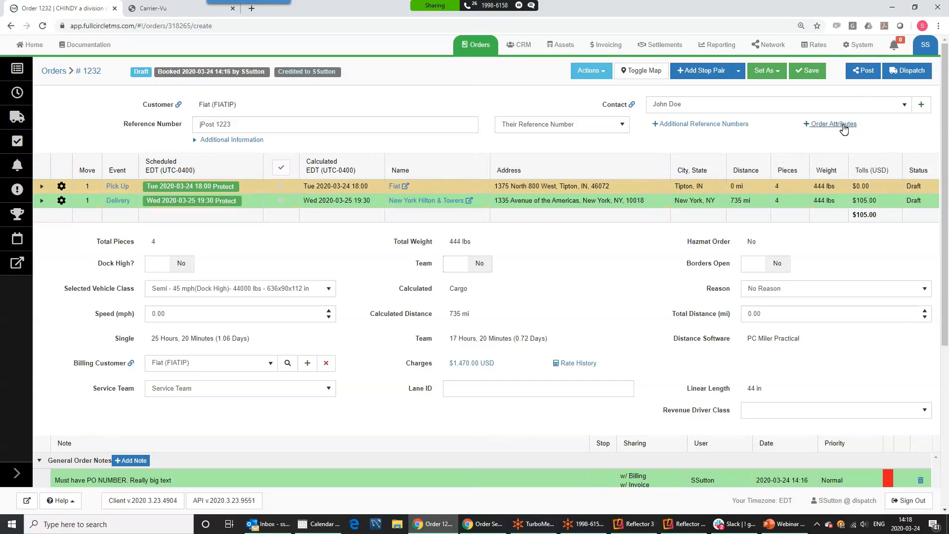
Turn on the Team Service, Lift Gate and Straps attributes, with Straps comment 7
left_click(818, 124)
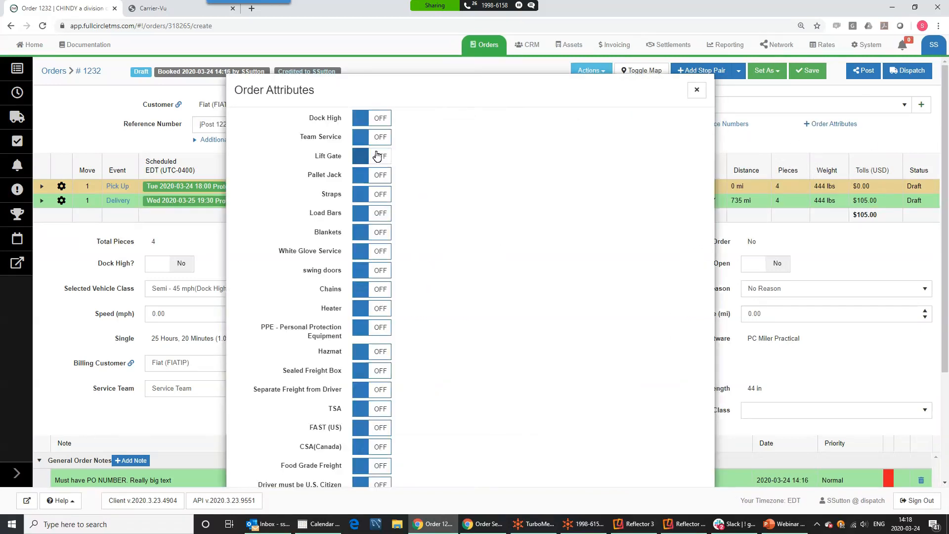
left_click(378, 138)
left_click(381, 157)
left_click(379, 195)
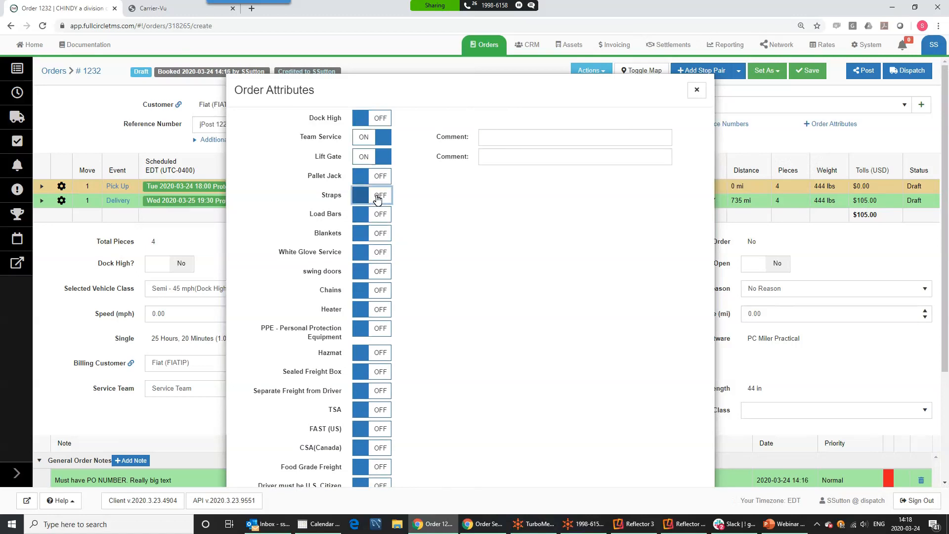
left_click(497, 192)
type("7")
Add Blankets (9), swing doors and PPE (Goggles), then save the attributes
left_click(381, 234)
left_click(504, 233)
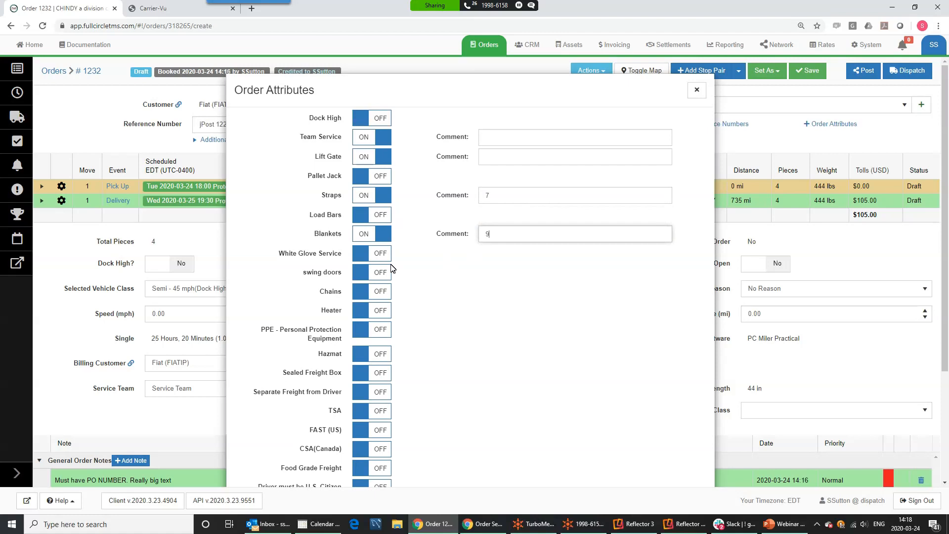
left_click(381, 273)
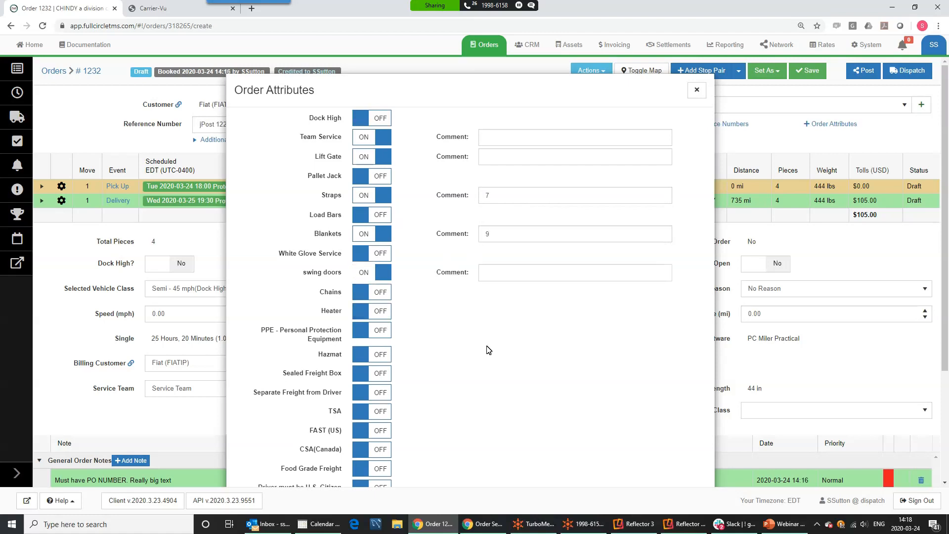
left_click(382, 334)
left_click(491, 332)
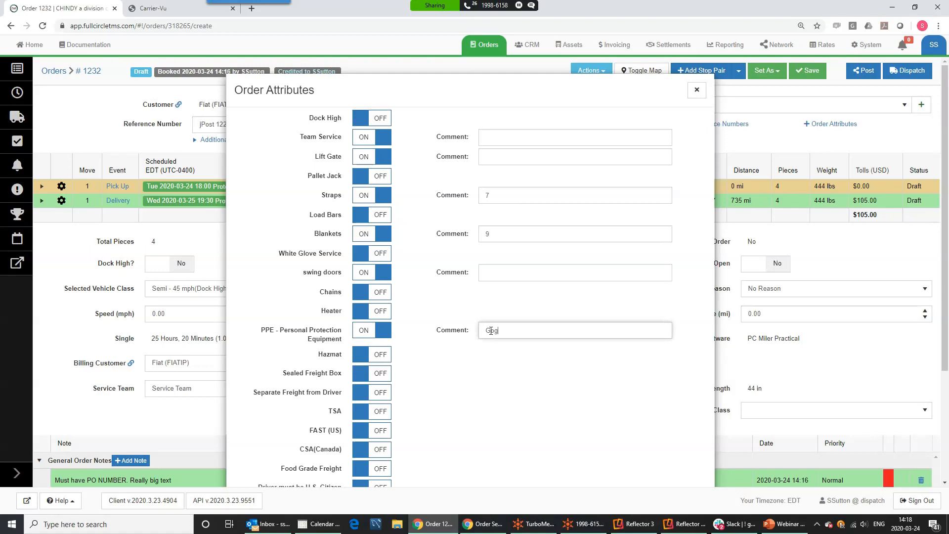
scroll(565, 322, "down", 3)
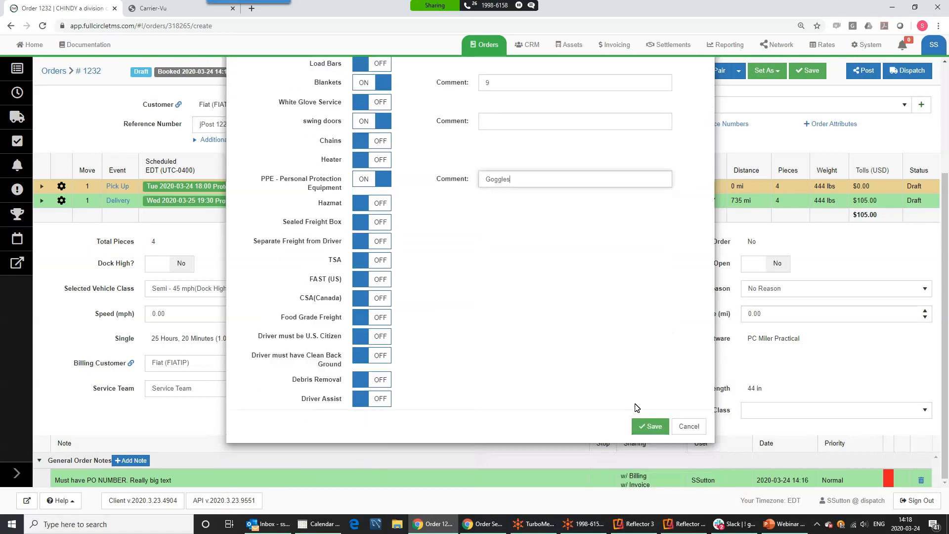
left_click(646, 426)
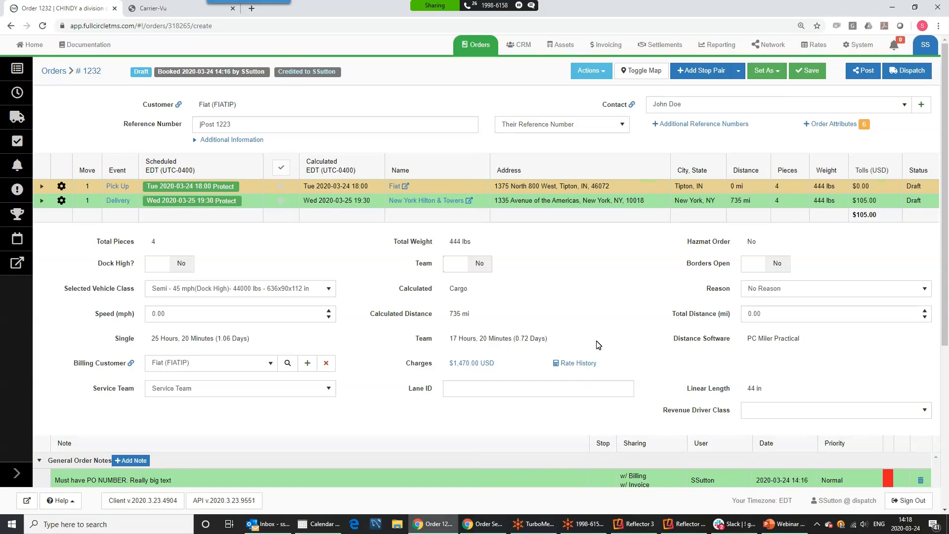
Open the network posting for order 1232 and review load type, posting note and requirements
left_click(863, 76)
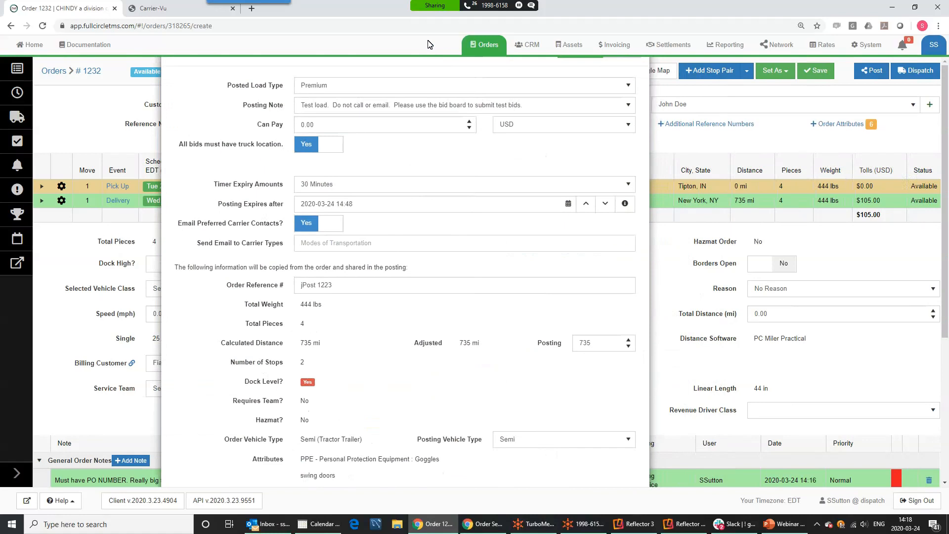
left_click(333, 116)
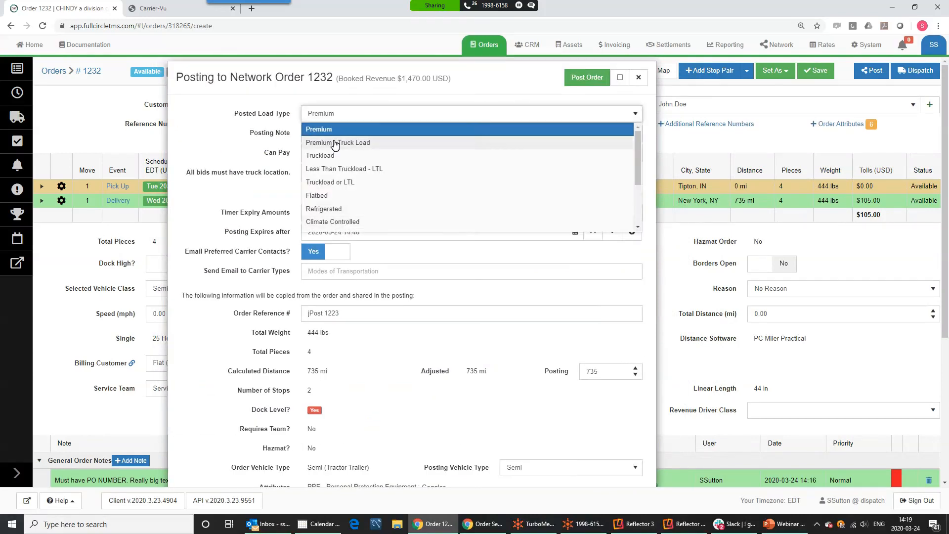
scroll(335, 135, "down", 1)
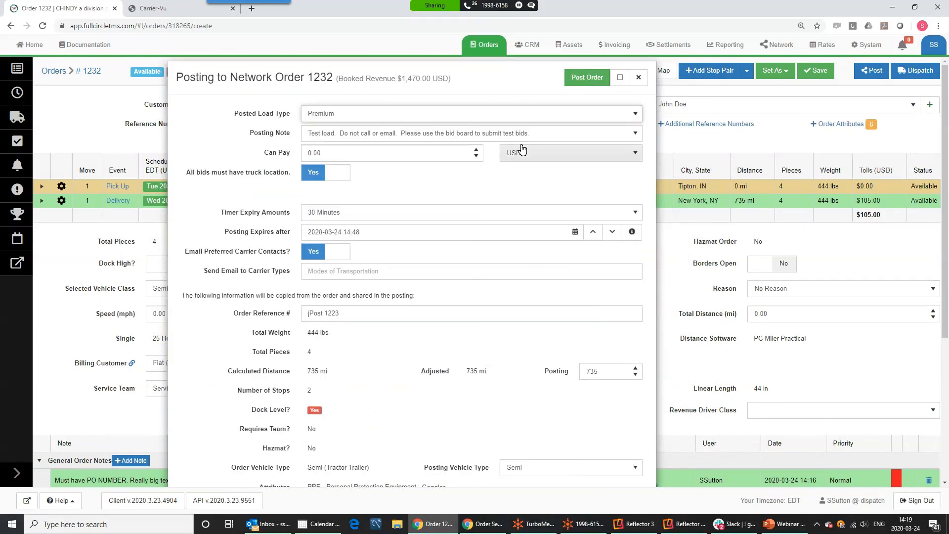
left_click_drag(534, 133, 304, 135)
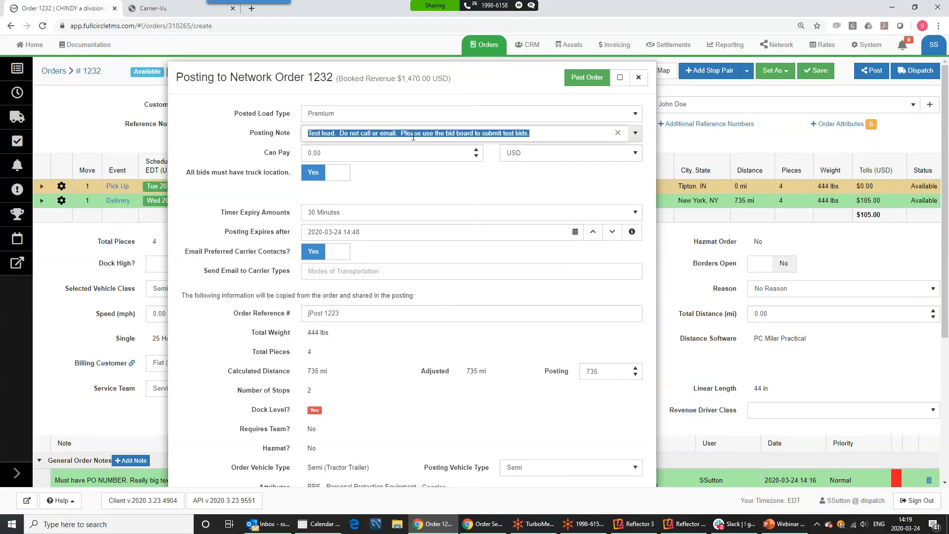
left_click(561, 133)
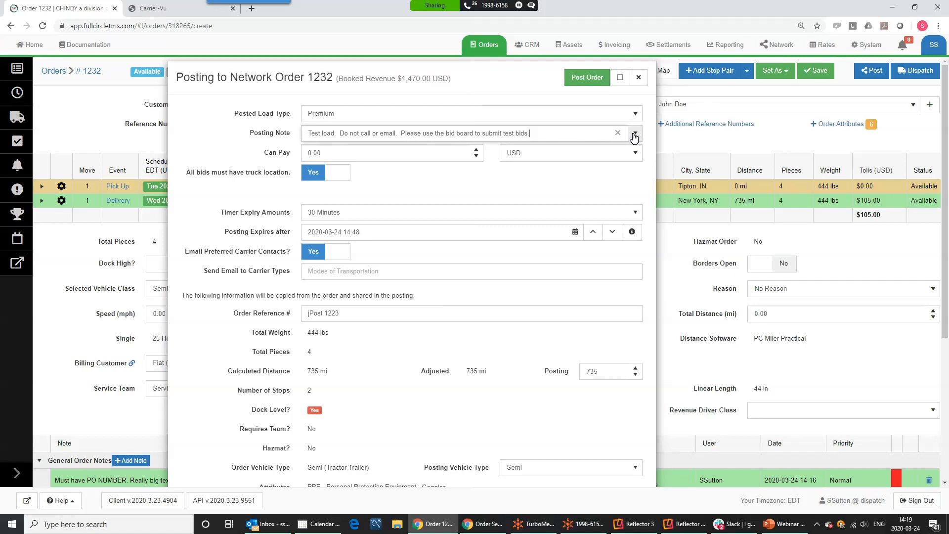
left_click(636, 135)
left_click(636, 134)
mouse_move(222, 177)
left_click_drag(196, 172, 279, 186)
left_click(280, 186)
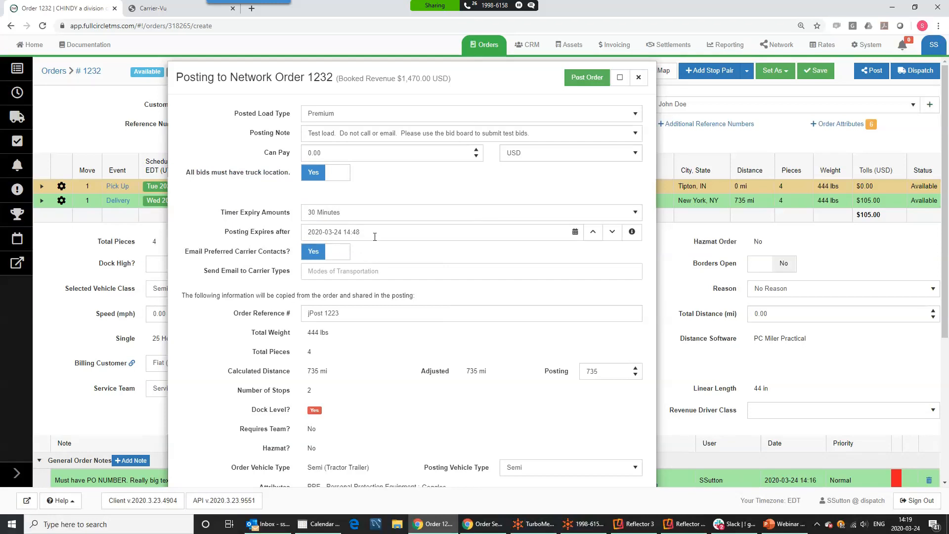
left_click_drag(184, 251, 299, 262)
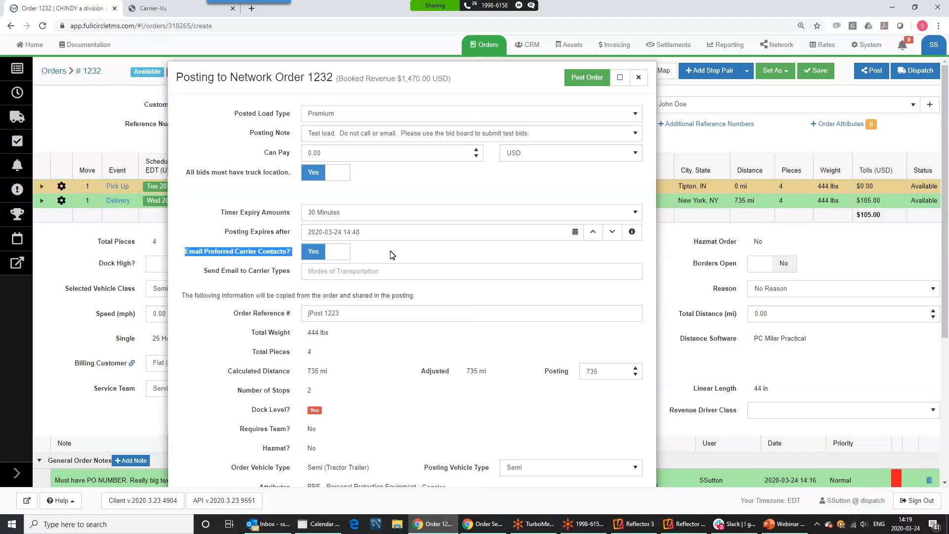
Add Expedite Truckload and Cargo Van as email carrier types, then remove both
left_click(376, 270)
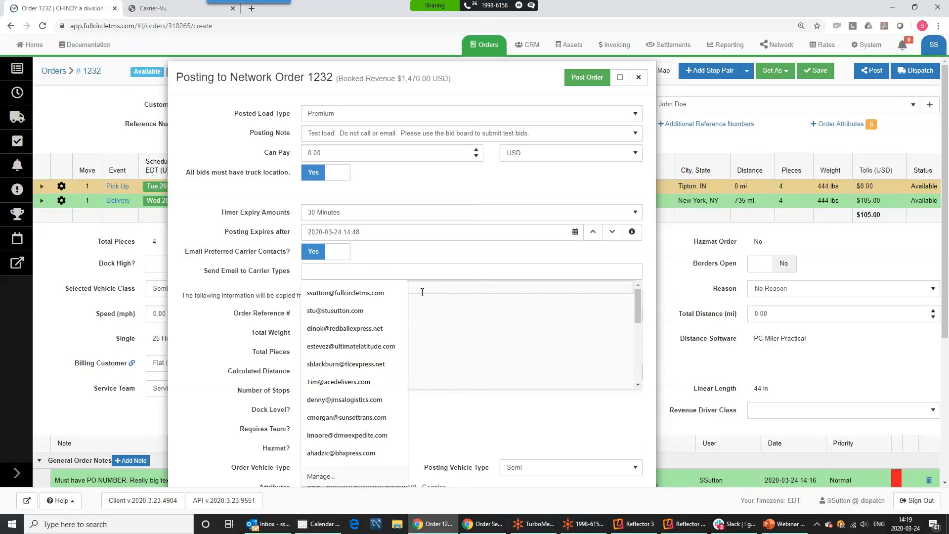
left_click(450, 305)
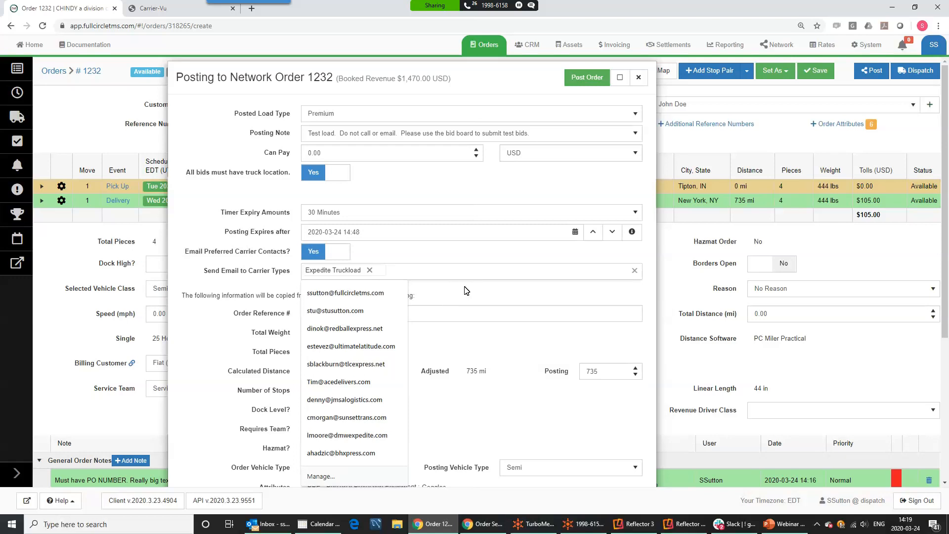
left_click(465, 291)
left_click(400, 275)
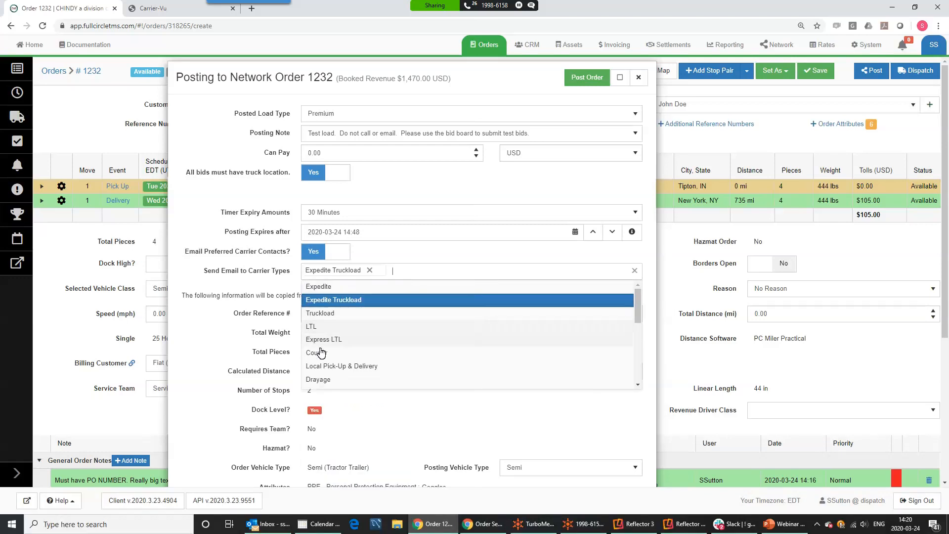
scroll(390, 349, "down", 5)
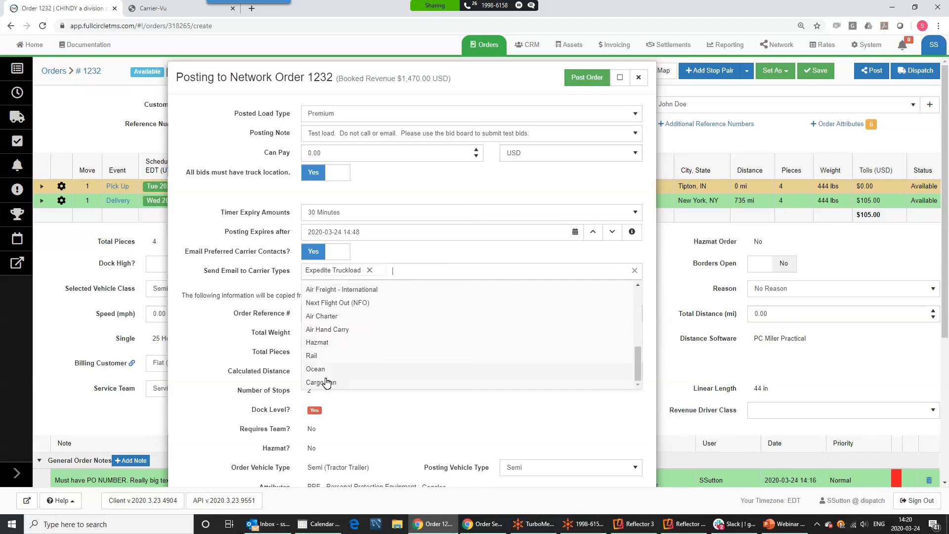
left_click(325, 382)
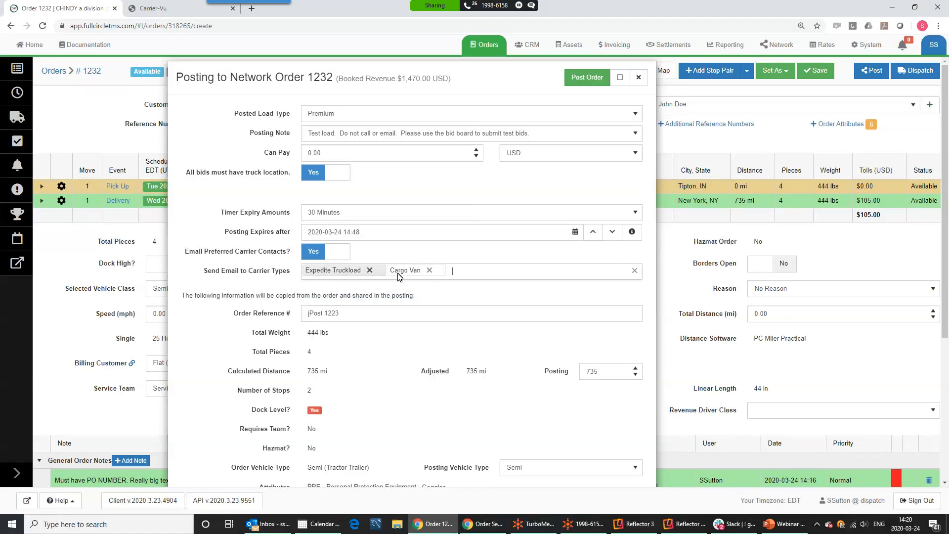
left_click(429, 270)
left_click(369, 271)
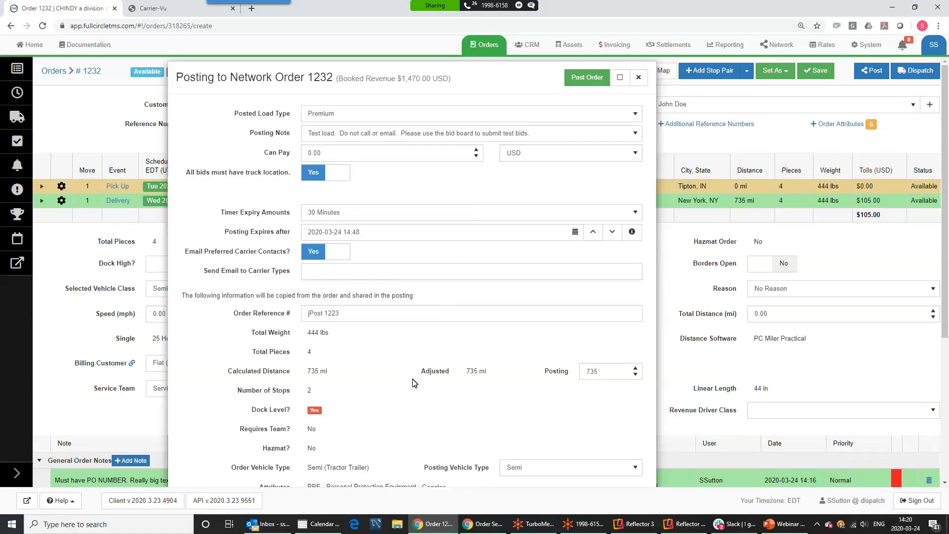
scroll(414, 383, "down", 3)
scroll(414, 384, "up", 3)
Post order 1232 to the network from the Posting to Network dialog
left_click(576, 79)
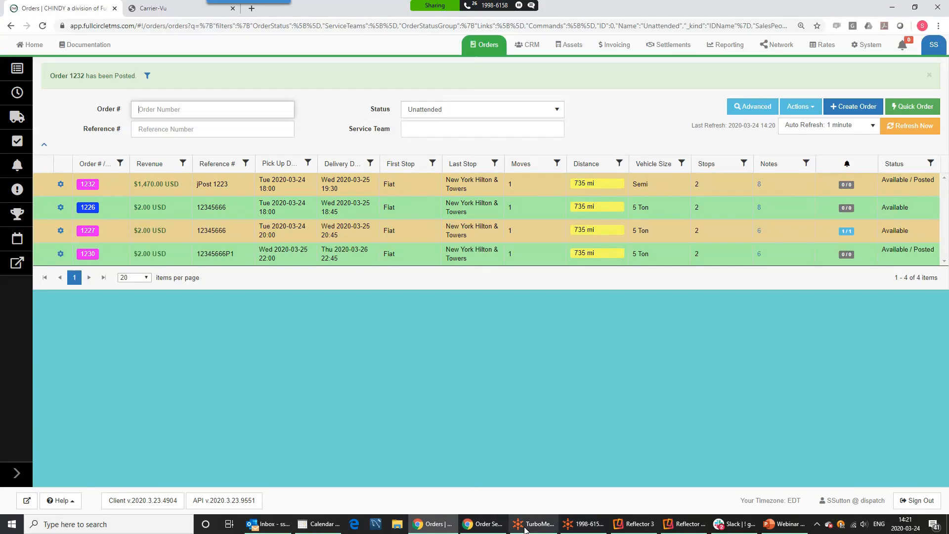
On the carrier's network load board, start a bid on load 1232
left_click(487, 529)
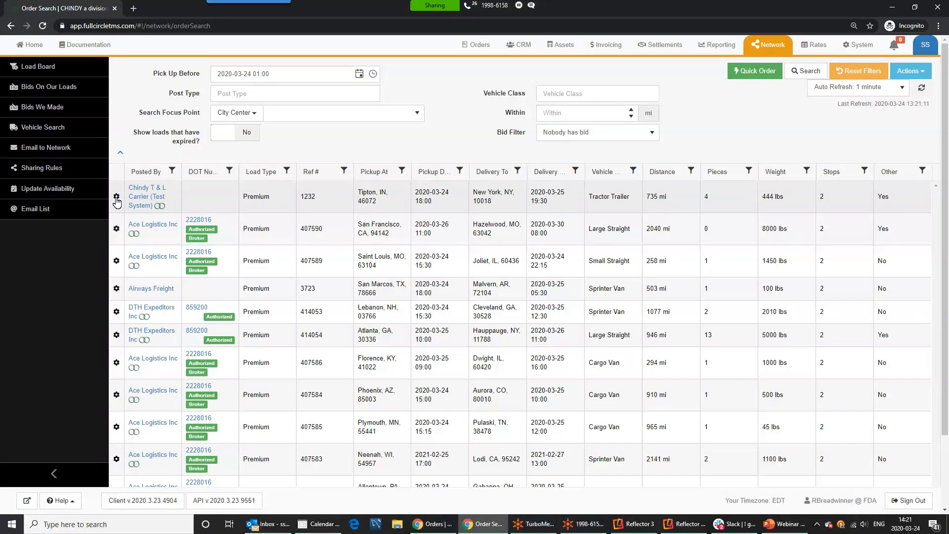
left_click(116, 197)
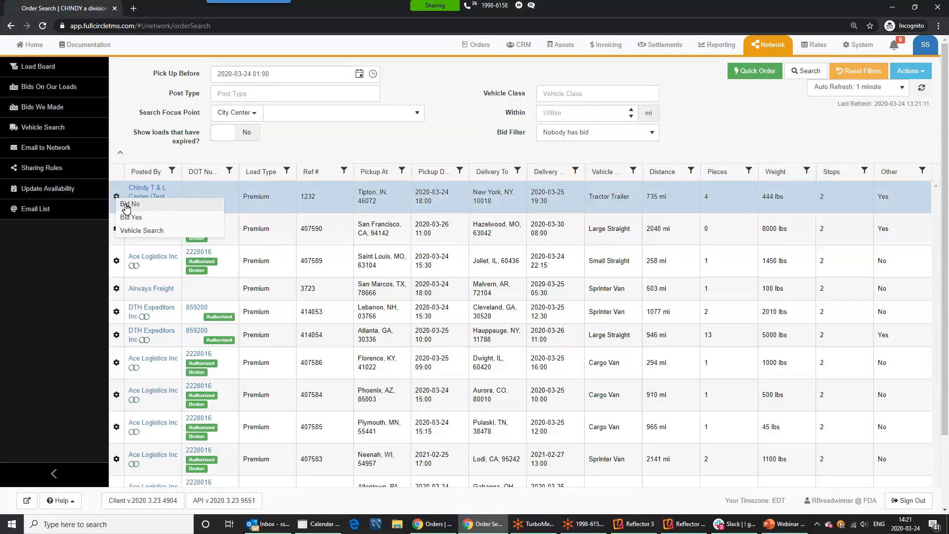
left_click(133, 218)
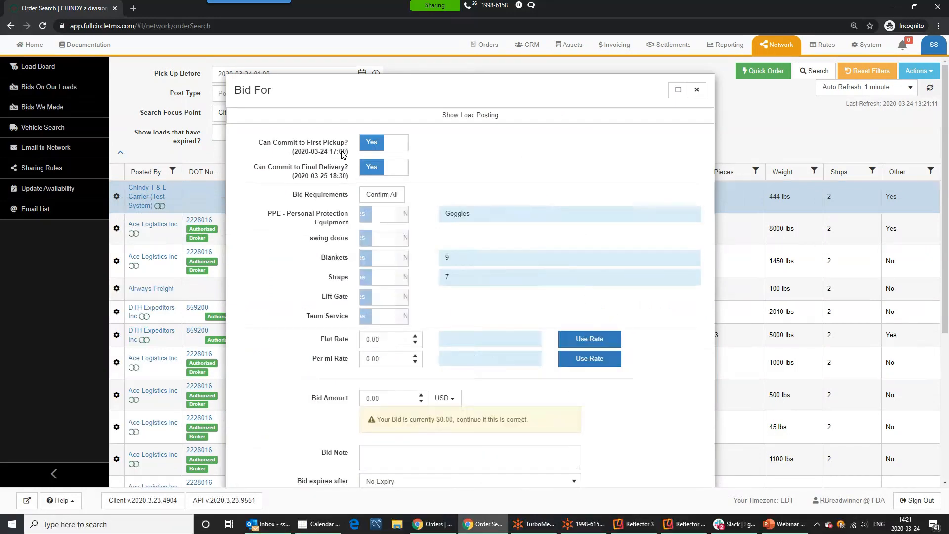
left_click(393, 151)
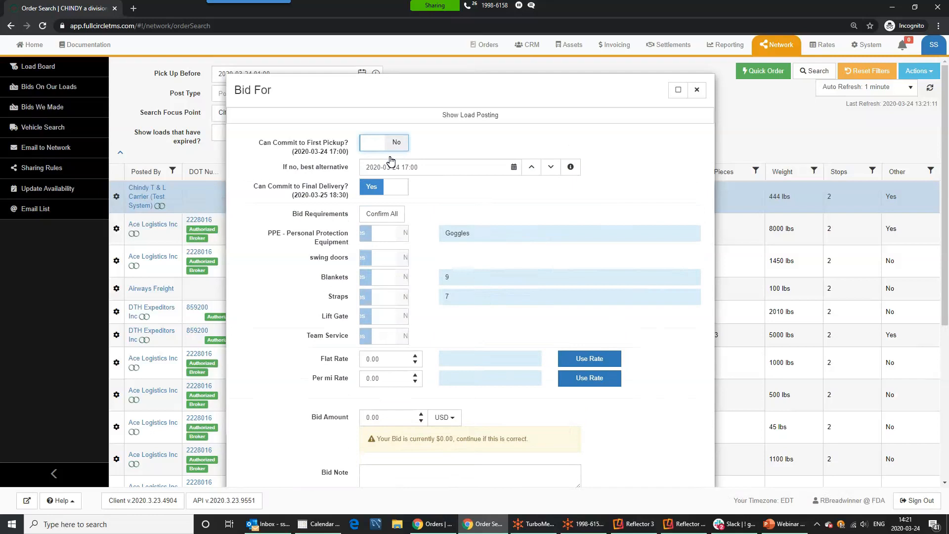
left_click(532, 167)
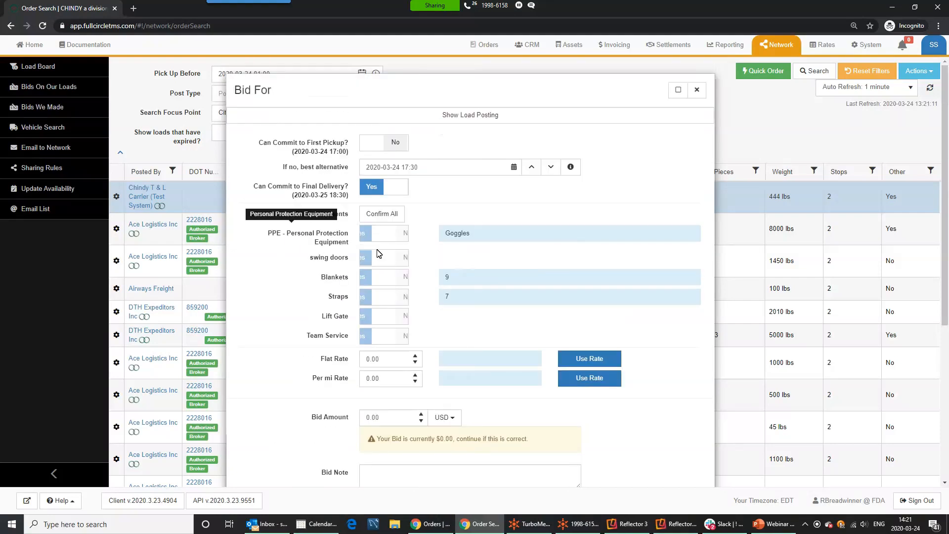
left_click(403, 236)
left_click(403, 257)
left_click(401, 277)
left_click(399, 298)
left_click(400, 320)
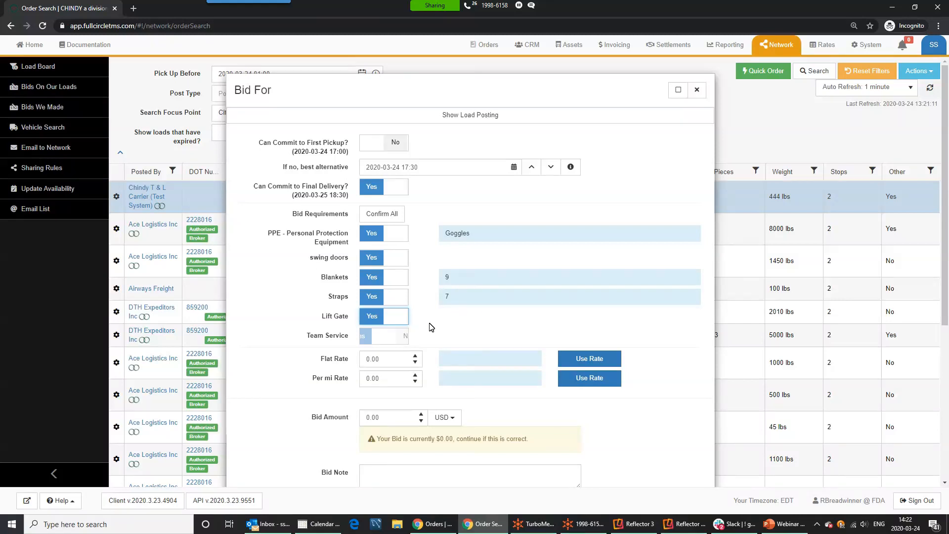
Apply a 1.00 per-mile rate for a 735.00 bid and enter a 700.00 flat rate
scroll(431, 327, "down", 3)
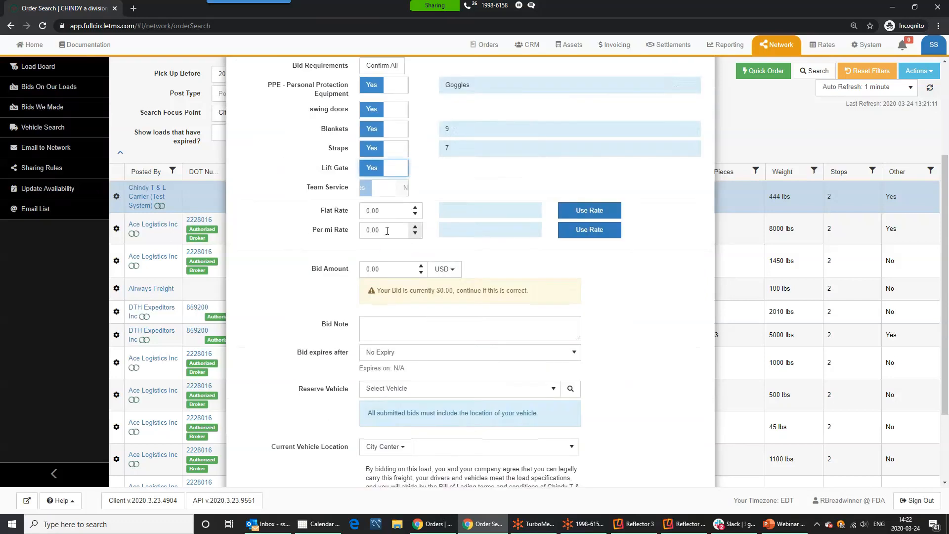
left_click(416, 225)
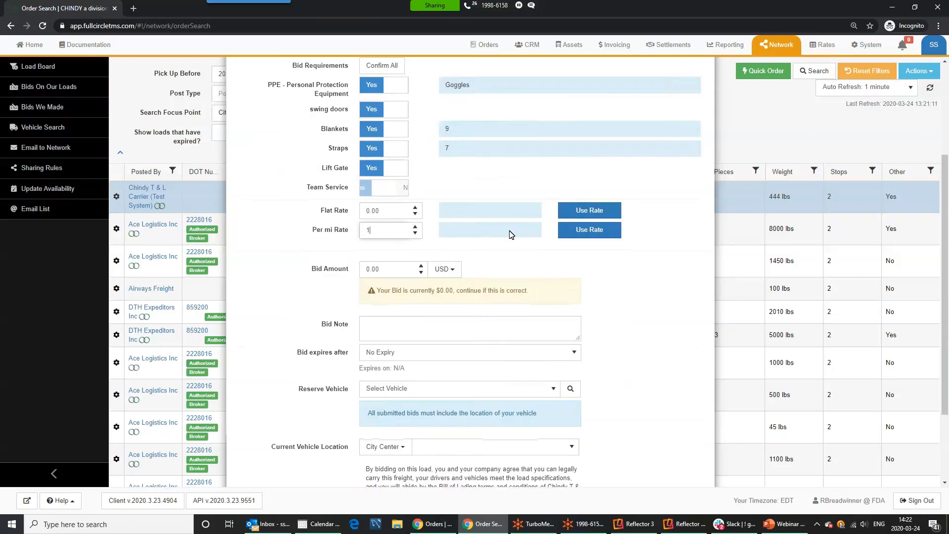
left_click(577, 231)
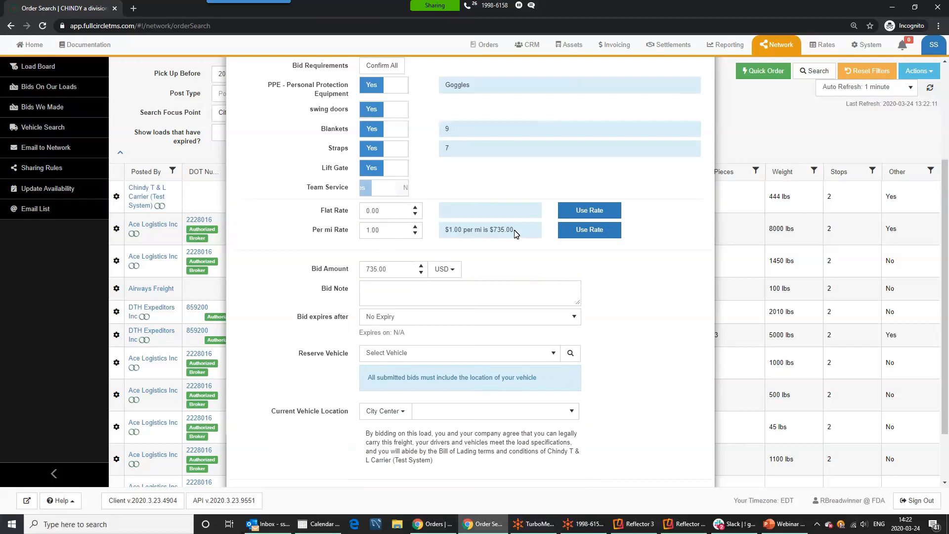
left_click(384, 212)
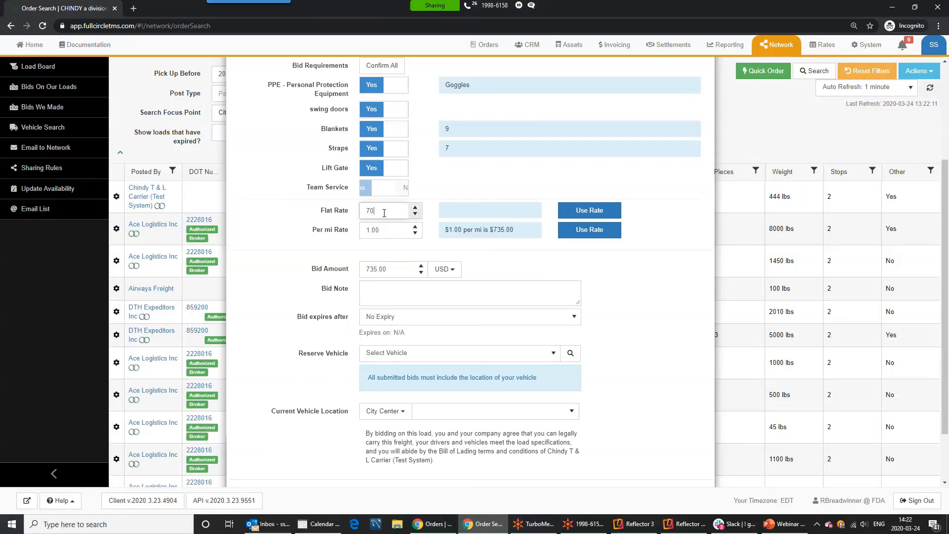
key("Tab")
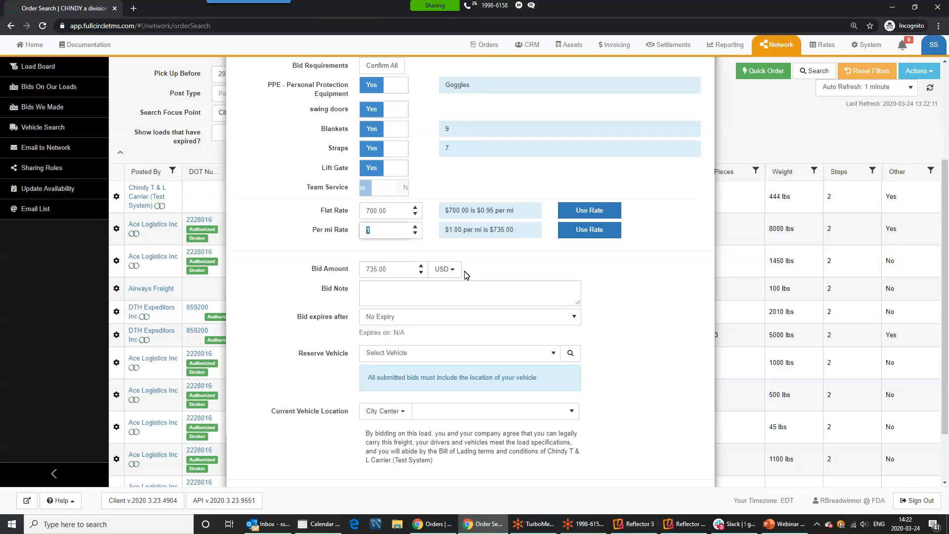
Add the bid note 'Ready to go!!!' and make the bid expire after 15 minutes
left_click(390, 288)
type("Ready to go!!")
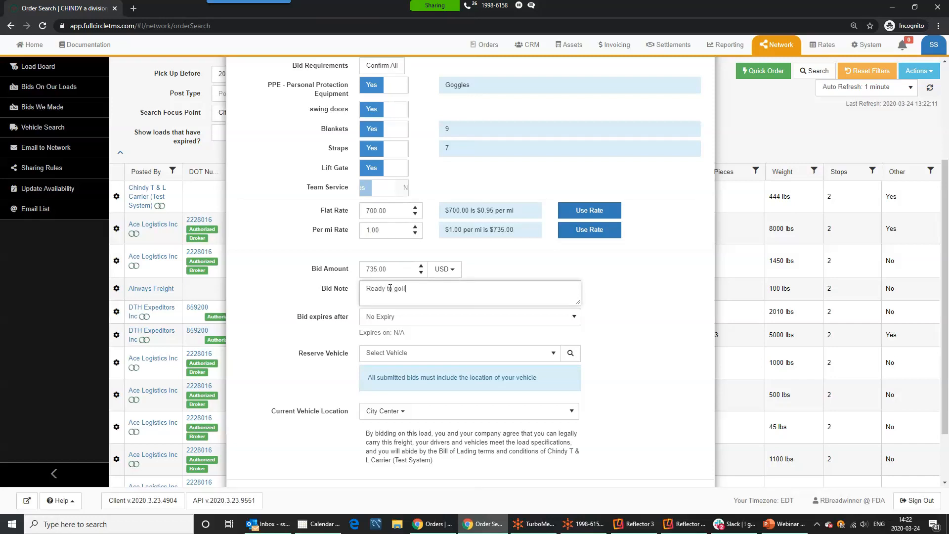
left_click(421, 320)
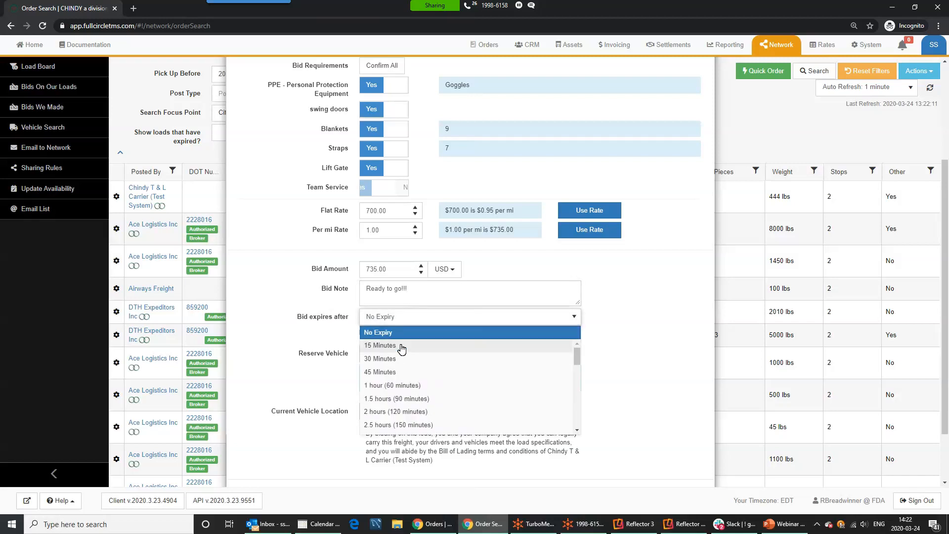
left_click(402, 346)
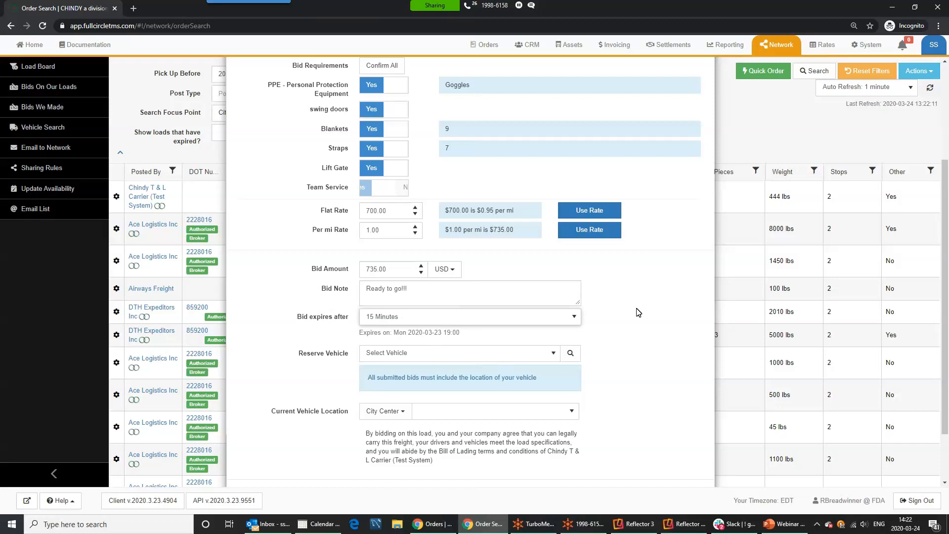
scroll(646, 326, "down", 2)
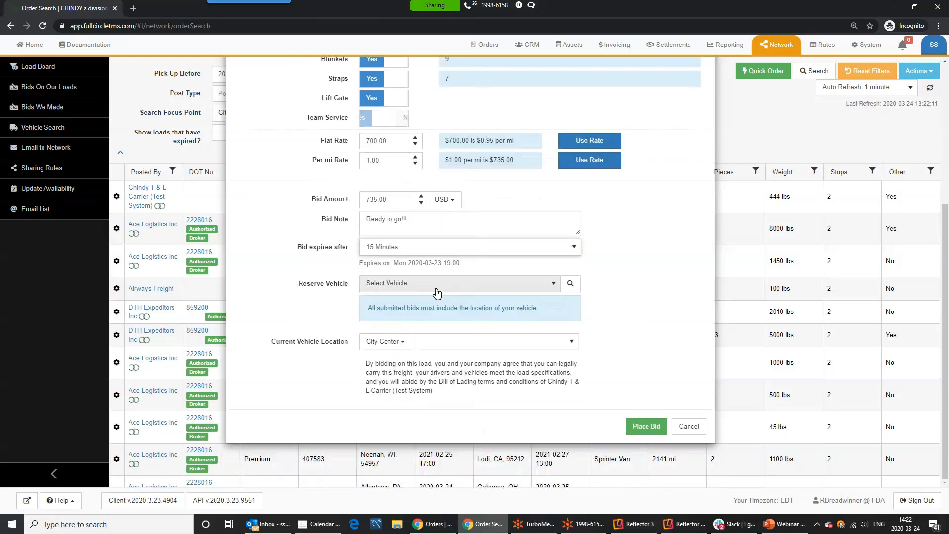
Reserve vehicle 100 for the bid, located by its current position
left_click(437, 292)
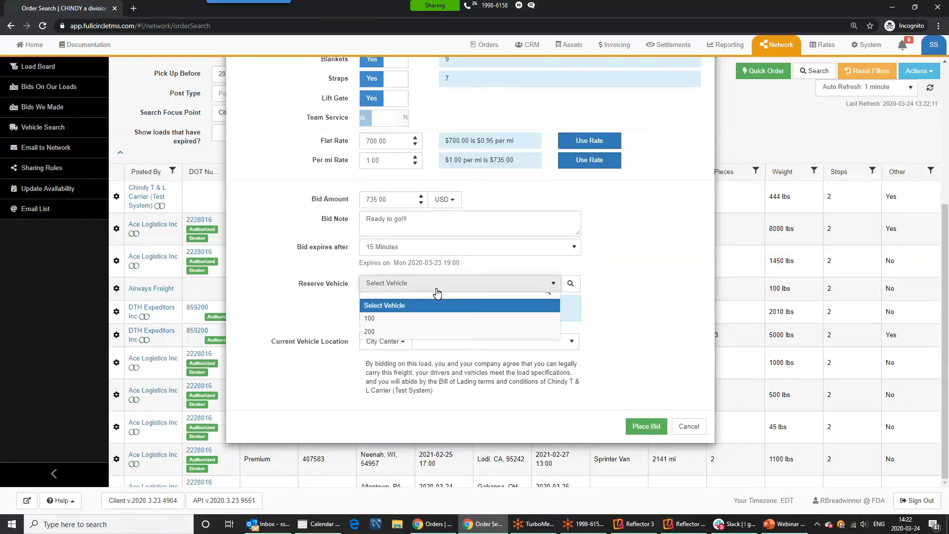
left_click(393, 326)
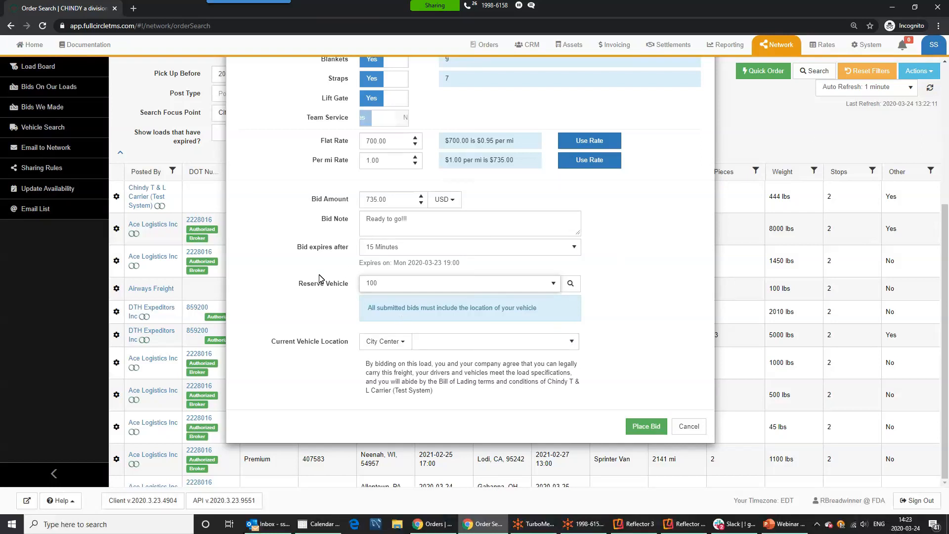
left_click(389, 349)
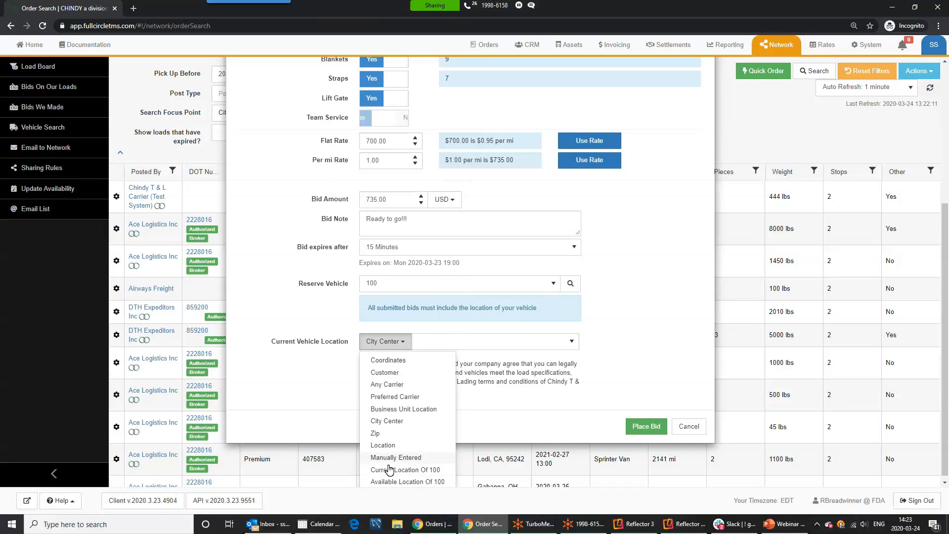
left_click(389, 468)
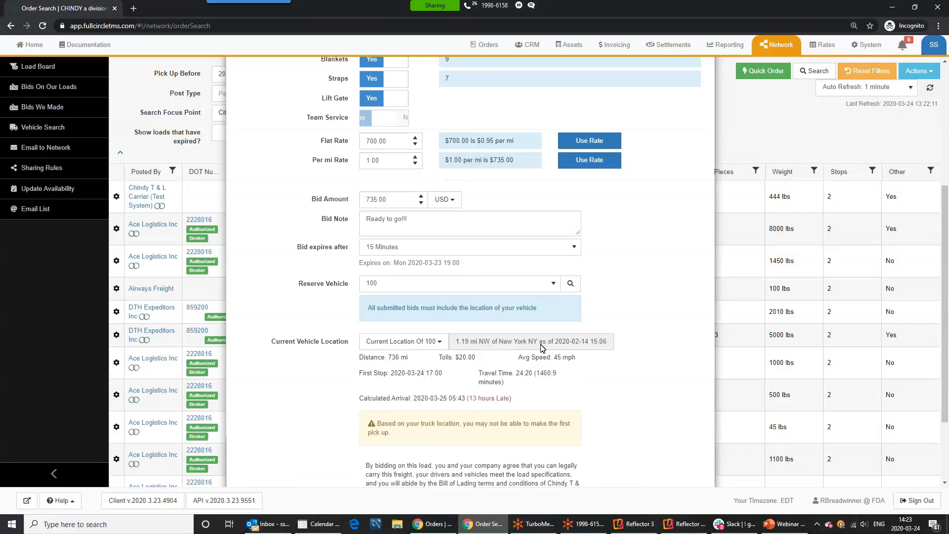
left_click_drag(410, 357, 360, 356)
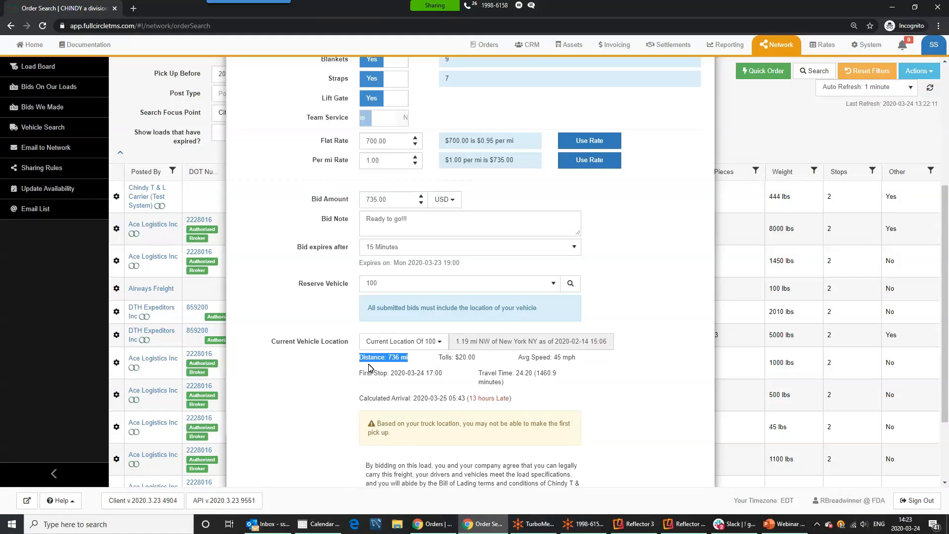
left_click(409, 359)
left_click_drag(410, 359, 359, 355)
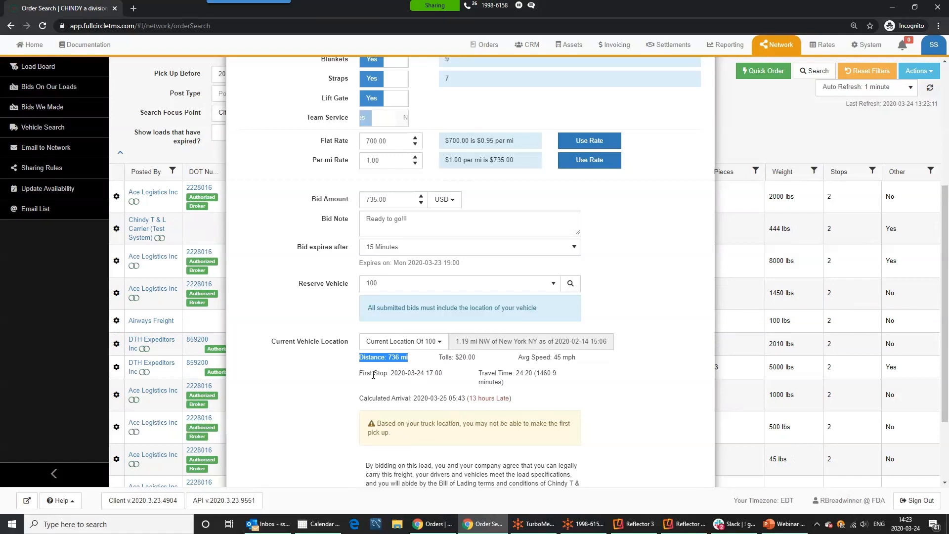
left_click_drag(520, 374, 558, 373)
left_click_drag(530, 402, 373, 412)
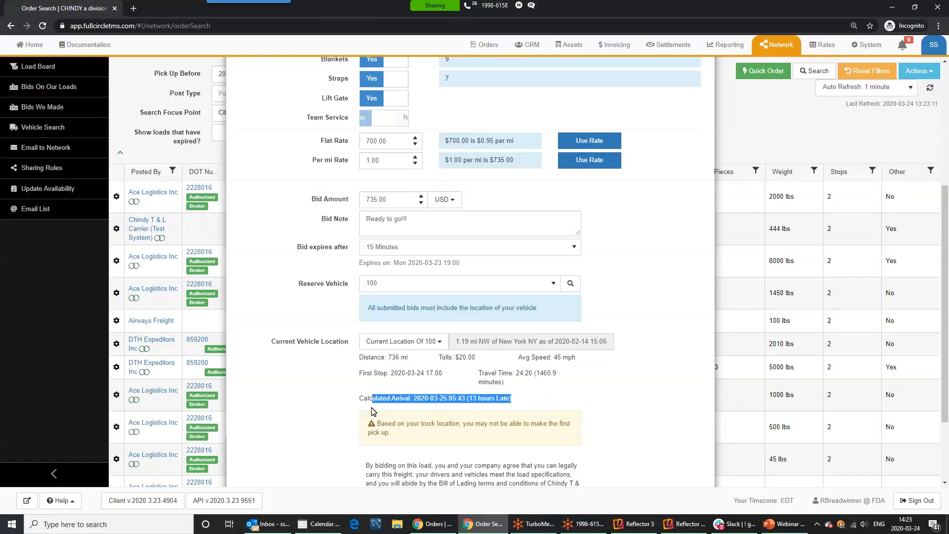
left_click(553, 399)
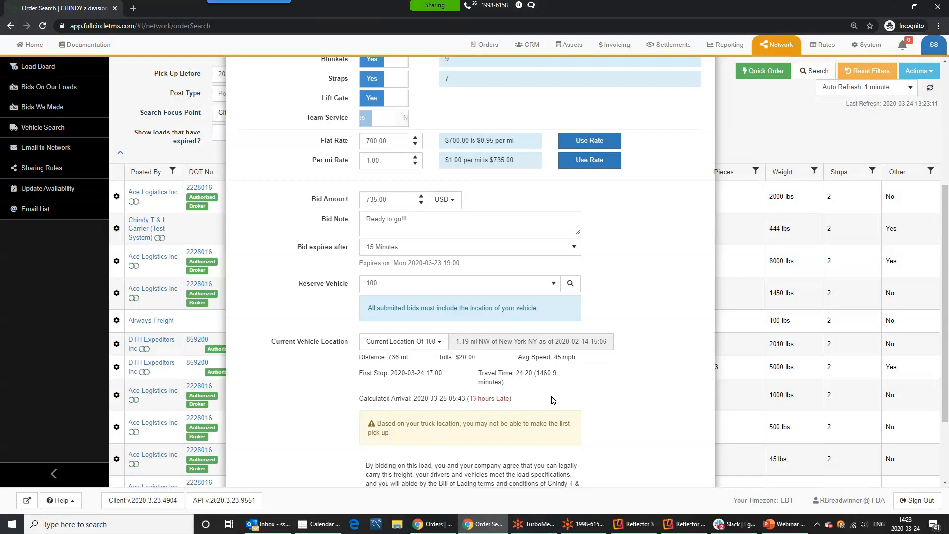
left_click(431, 343)
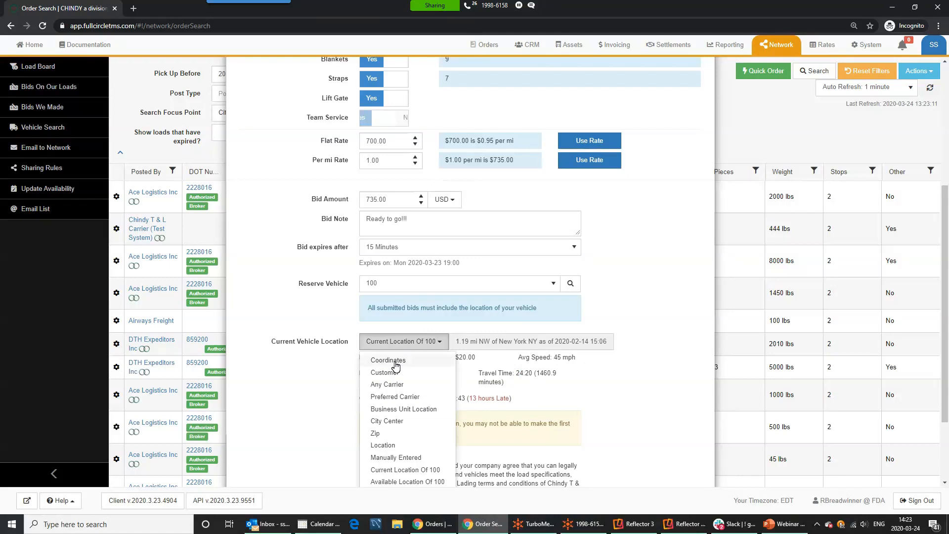
Locate vehicle 100 at the Erie, PA city center
left_click(396, 424)
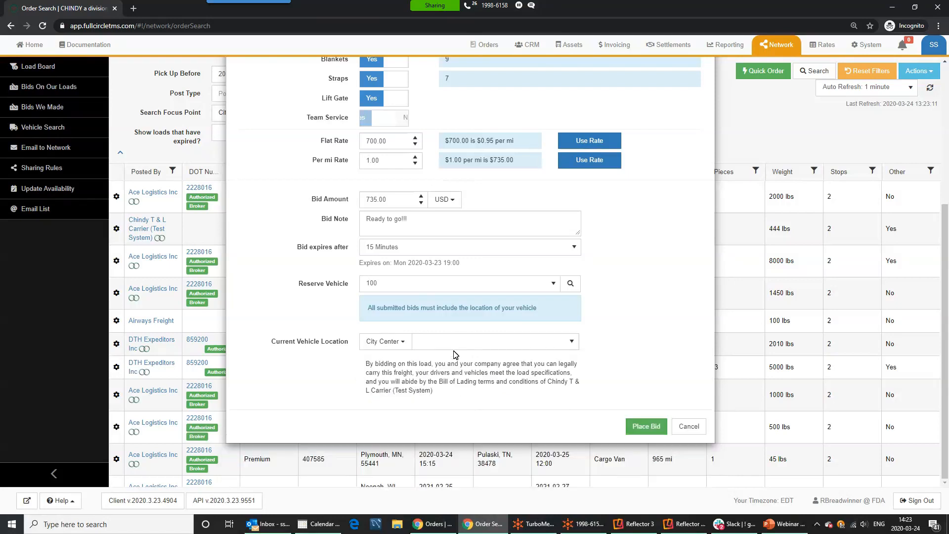
left_click(451, 349)
type("erie")
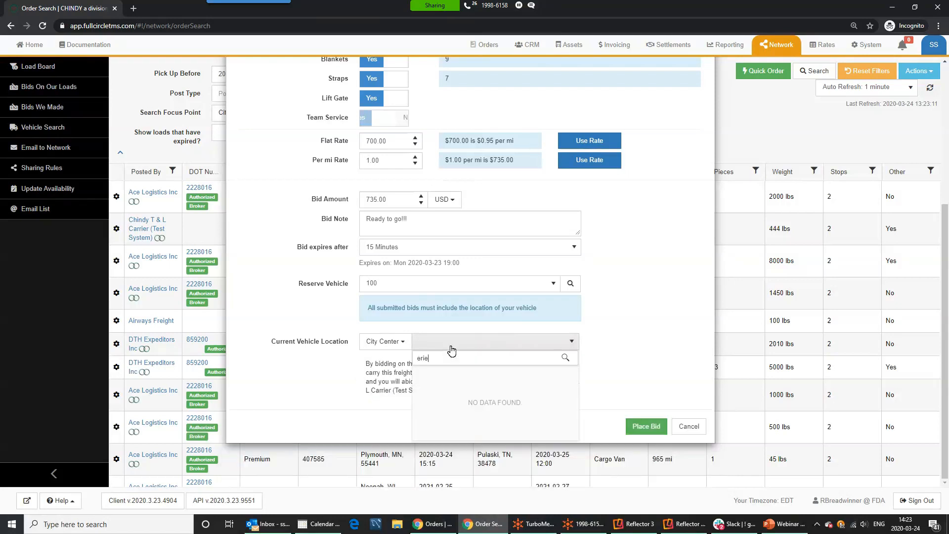
type(", pa")
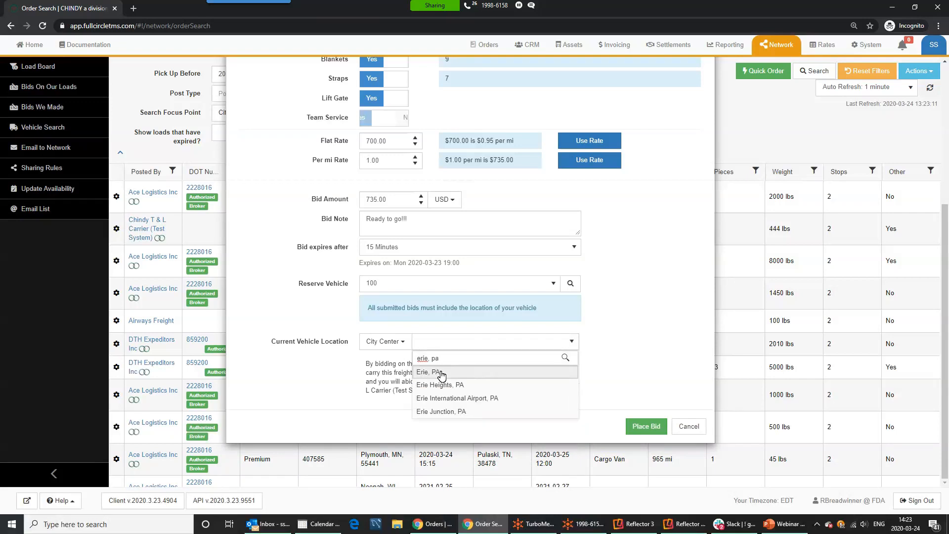
left_click(446, 374)
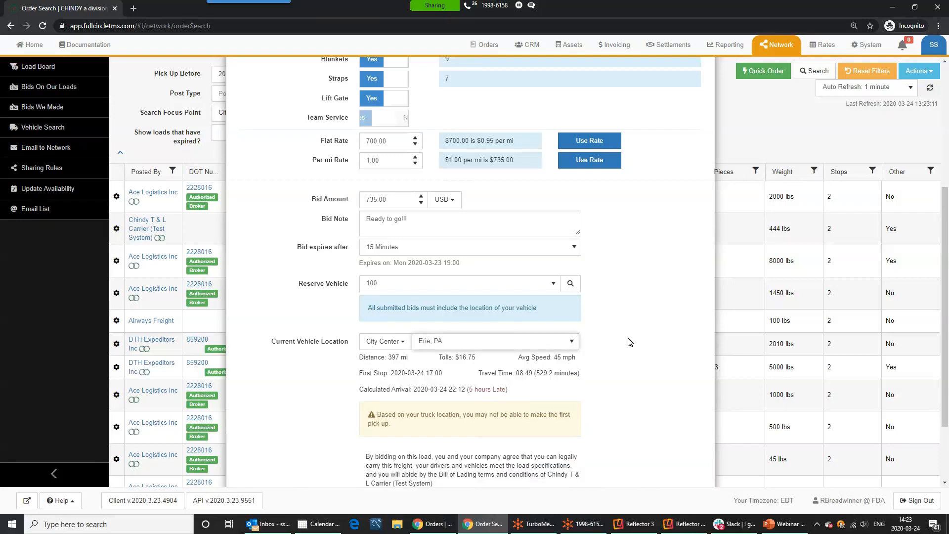
Review the 397 mi distance, $16.75 tolls, 5-hours-late arrival and key requirements warning
scroll(624, 349, "down", 1)
double_click(394, 307)
left_click_drag(476, 308, 445, 308)
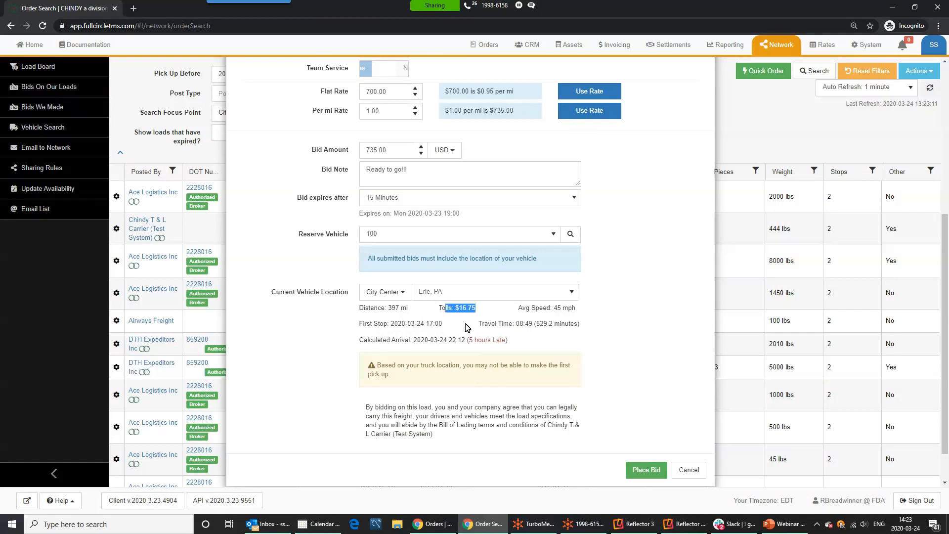
left_click_drag(511, 340, 362, 347)
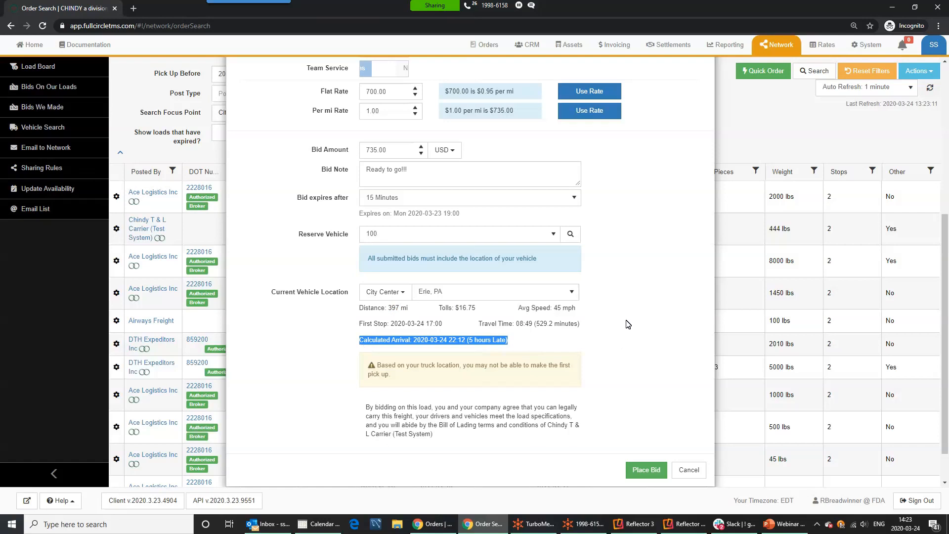
scroll(628, 327, "up", 3)
scroll(628, 324, "down", 3)
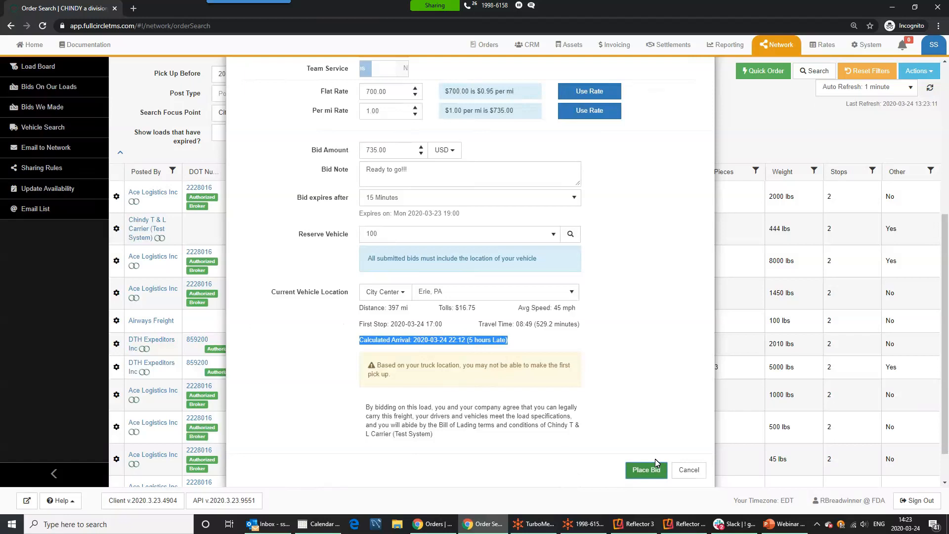
scroll(638, 376, "up", 5)
left_click_drag(438, 191, 678, 192)
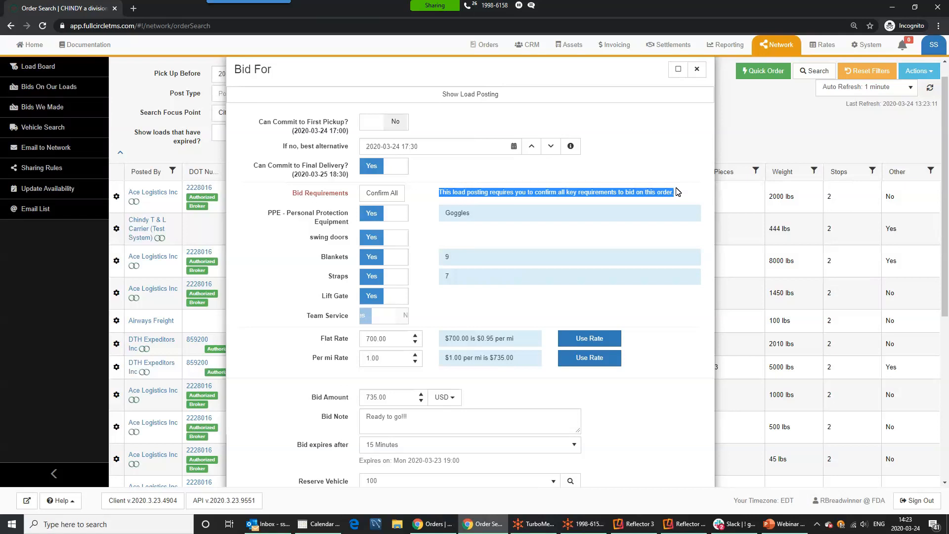
Confirm Team Service as Yes and place the bid on load 1232
left_click(389, 320)
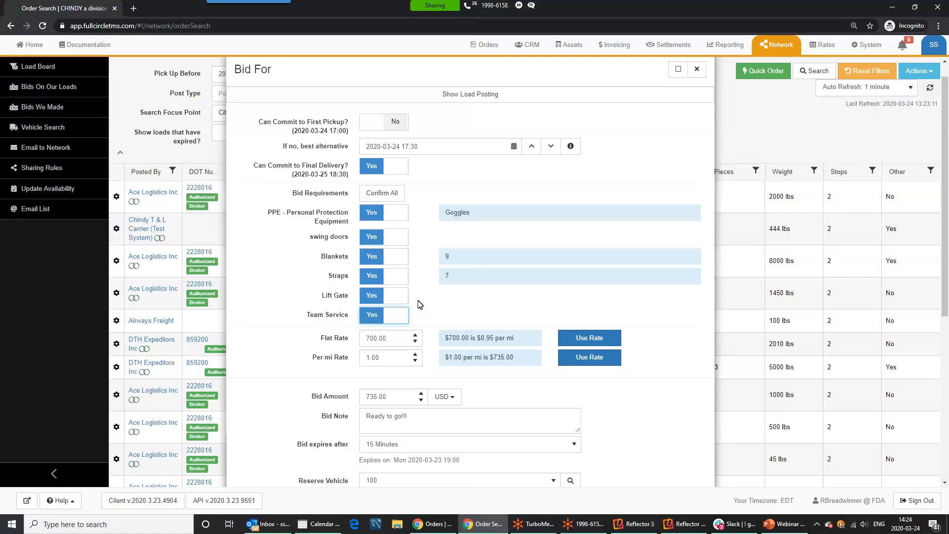
scroll(419, 304, "down", 5)
left_click(649, 474)
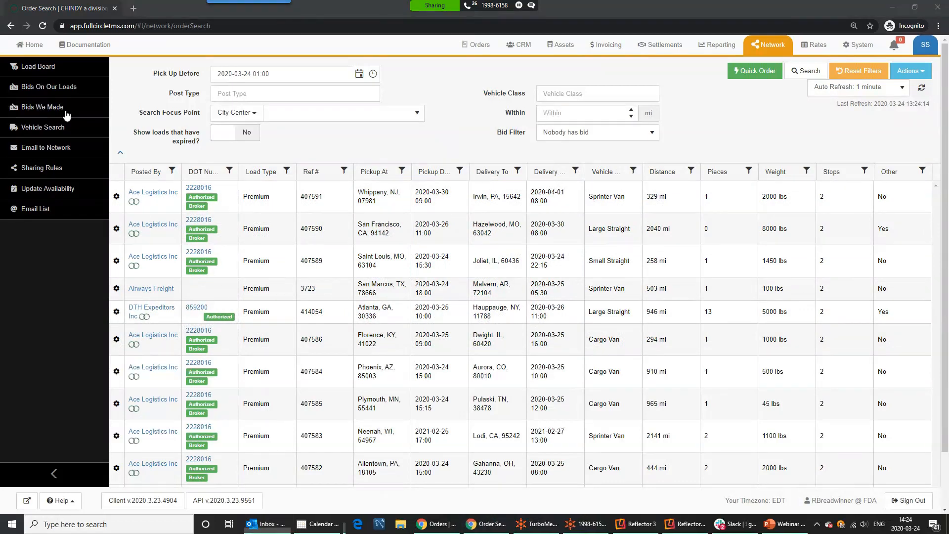
key("Return")
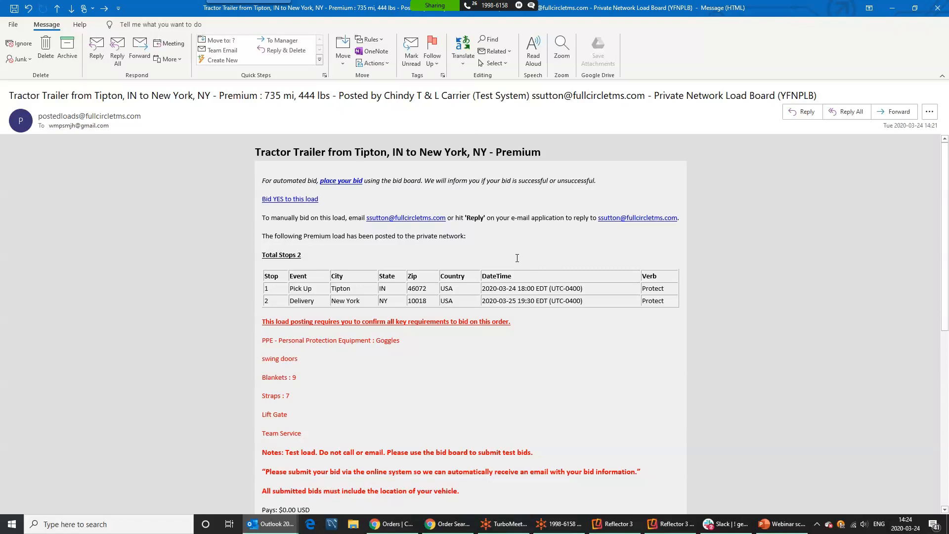
Follow the Tipton-to-New York email's 'Bid YES to this load' link to Carrier-VU
scroll(561, 323, "down", 2)
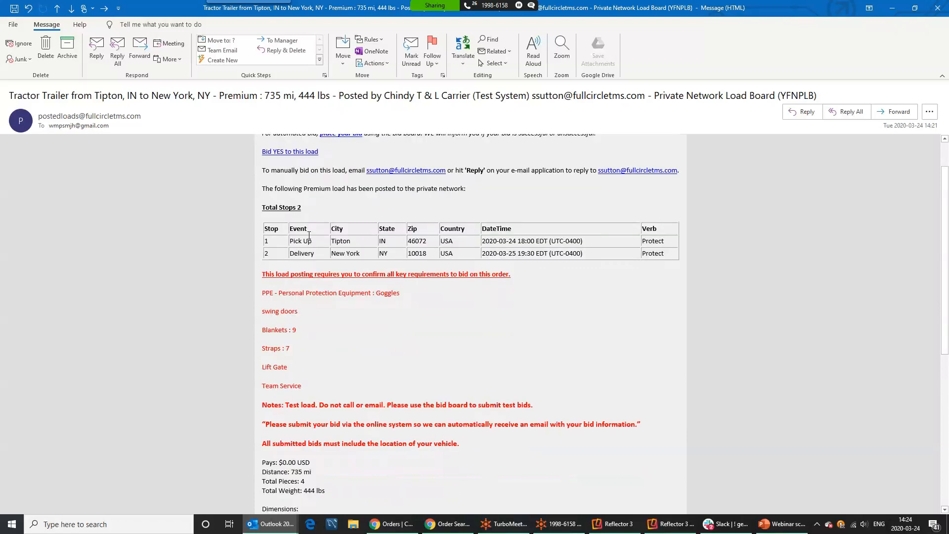
scroll(434, 304, "down", 5)
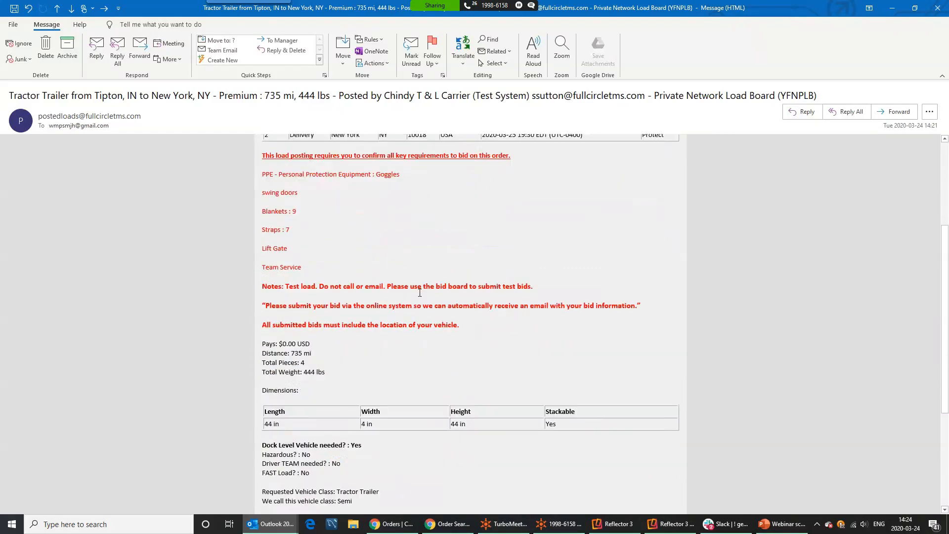
scroll(479, 358, "down", 8)
scroll(487, 352, "up", 5)
scroll(488, 350, "up", 10)
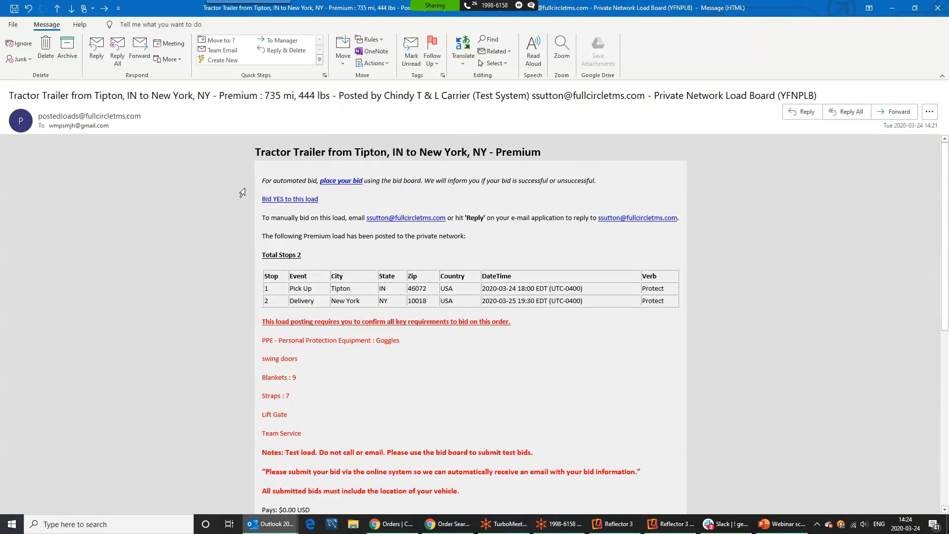
left_click(281, 199)
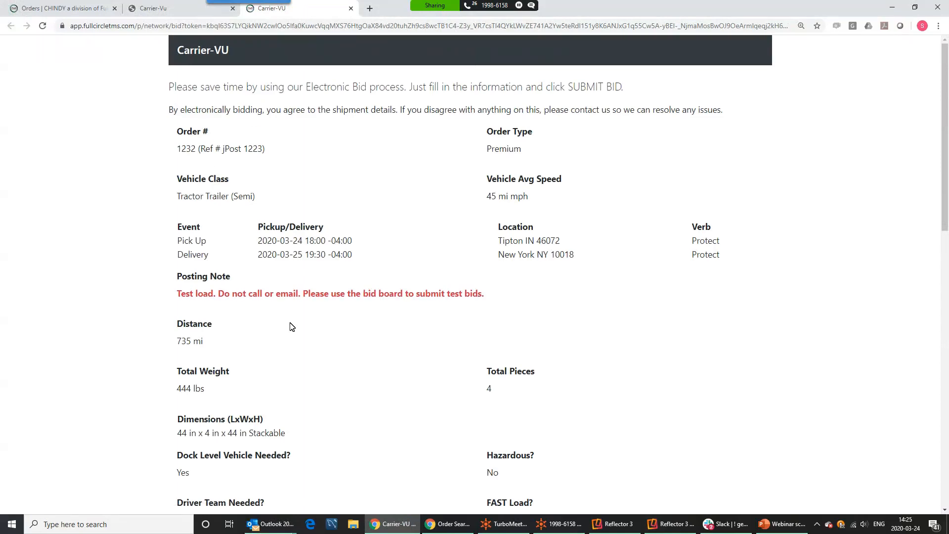
Confirm the PPE, swing doors, Blankets, Straps and Lift Gate requirements
scroll(292, 327, "down", 12)
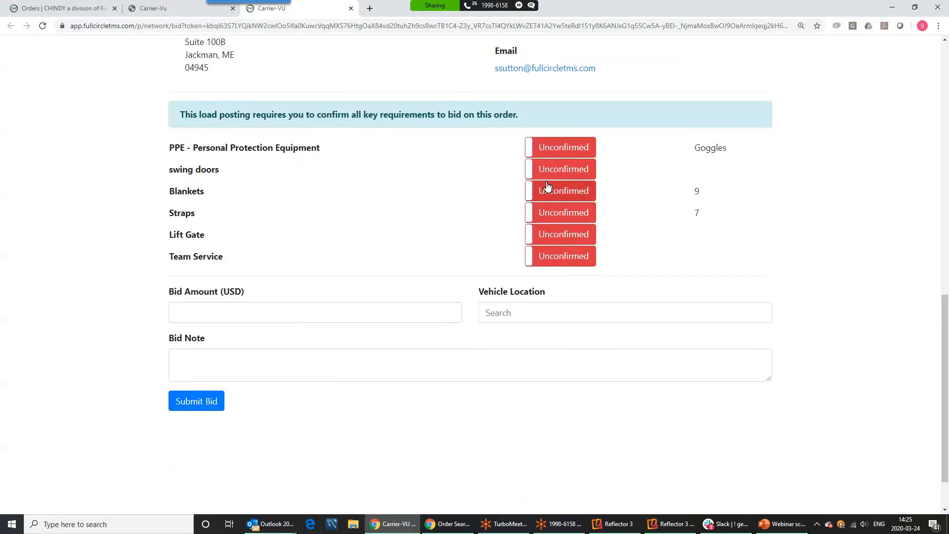
left_click(557, 149)
left_click(556, 169)
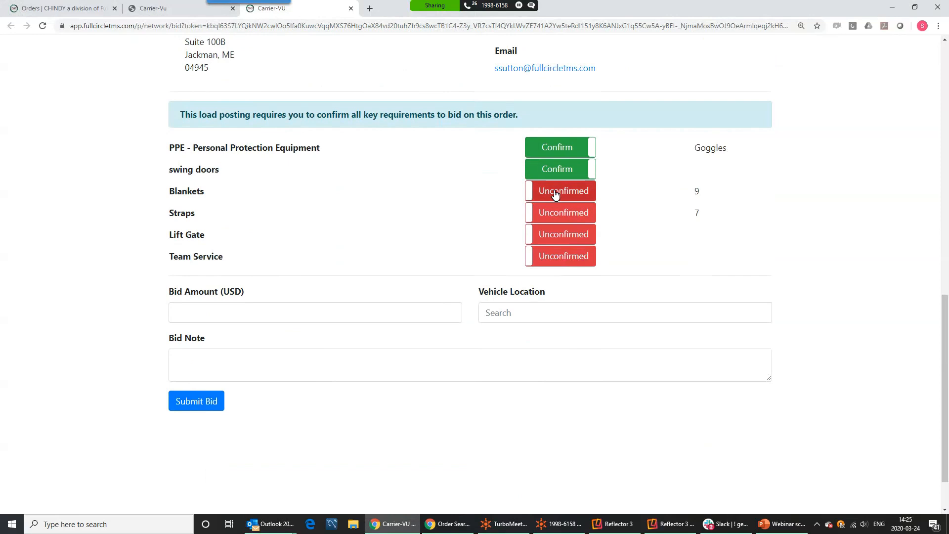
left_click(555, 193)
left_click(557, 212)
left_click(558, 233)
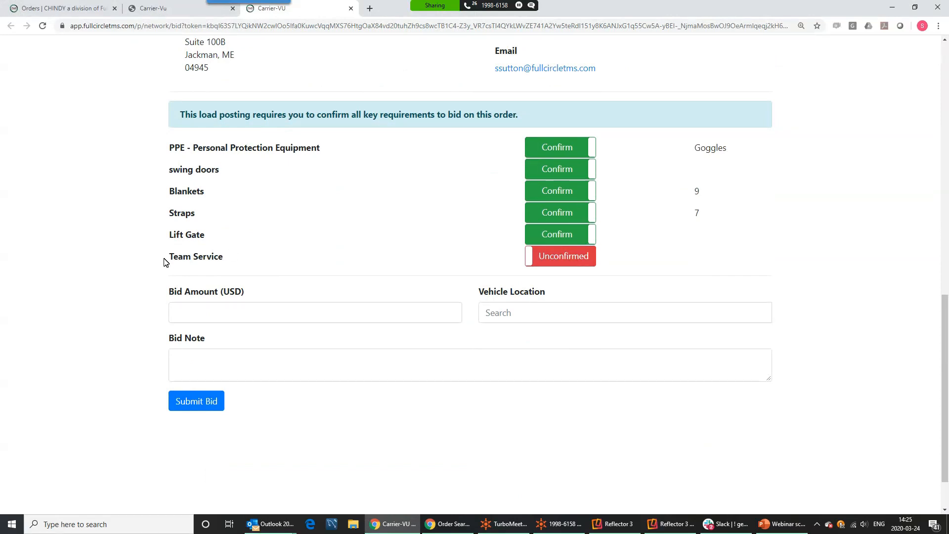
left_click_drag(180, 258, 235, 265)
left_click(251, 260)
Enter a 720 bid amount, Gary, IN, USA as vehicle location, and note 'Ready to go'
left_click(224, 315)
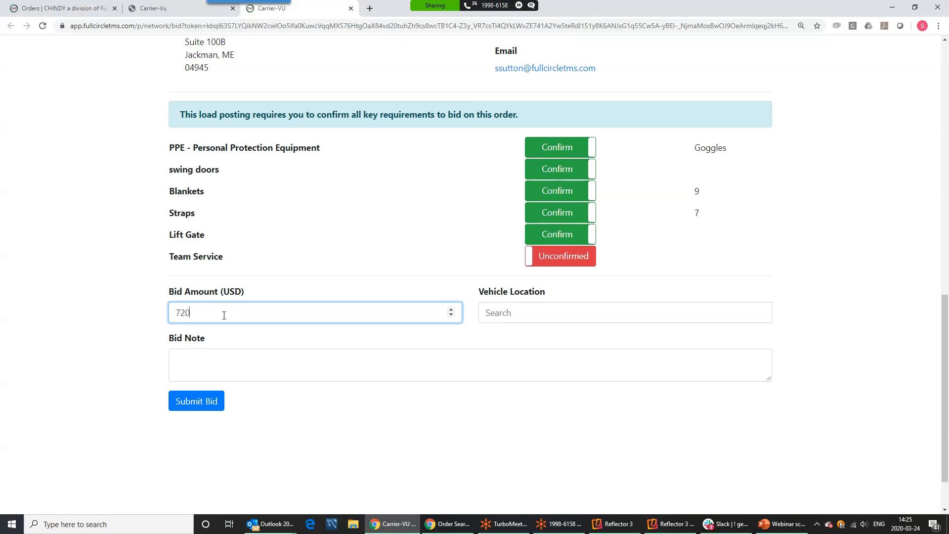
left_click(510, 319)
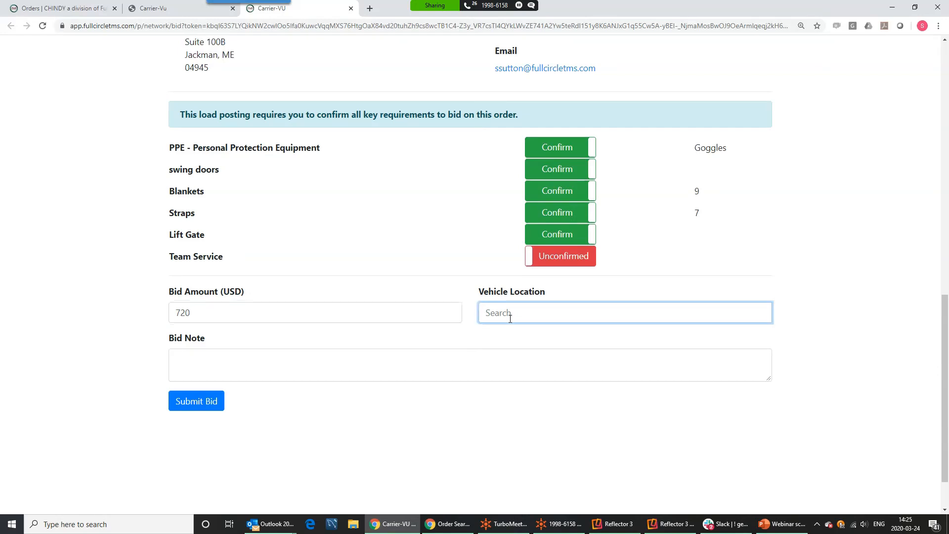
type("gary, in")
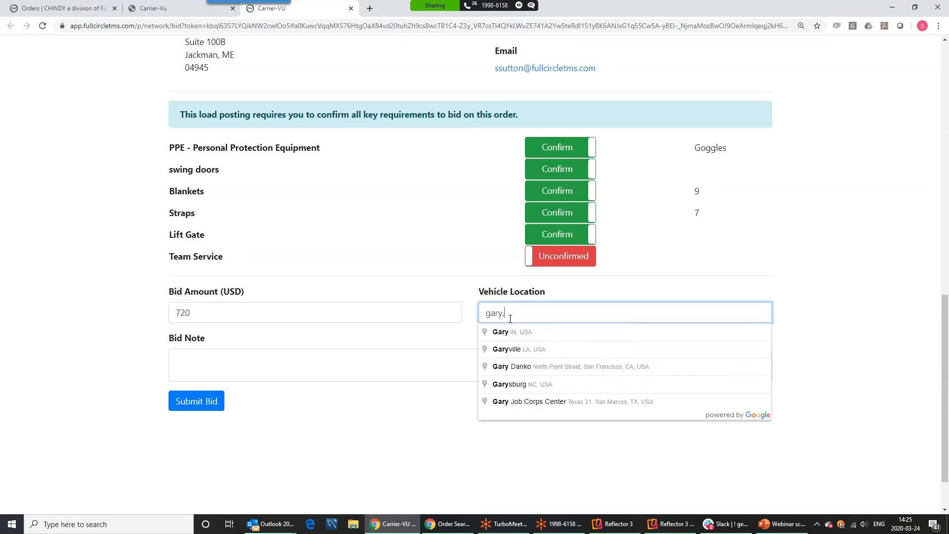
left_click(515, 332)
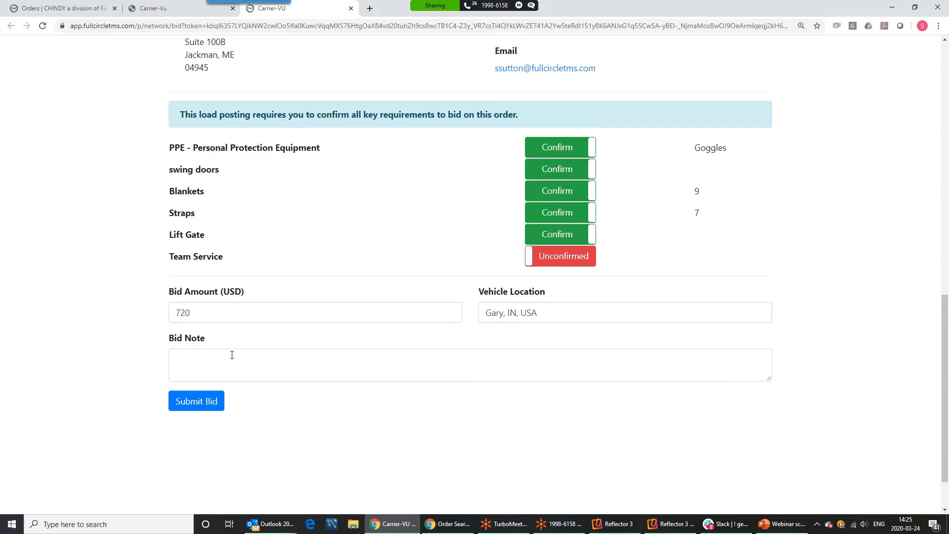
left_click(211, 361)
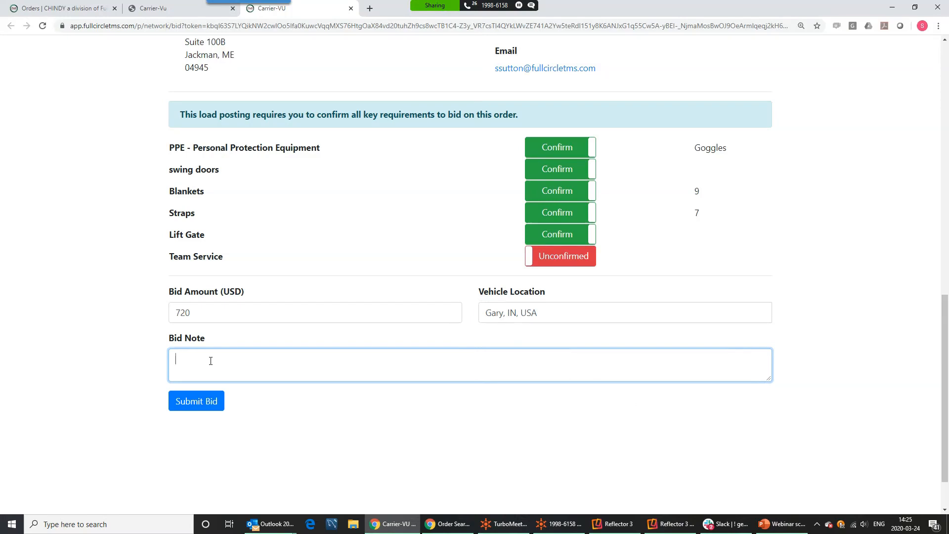
type("Ready to go")
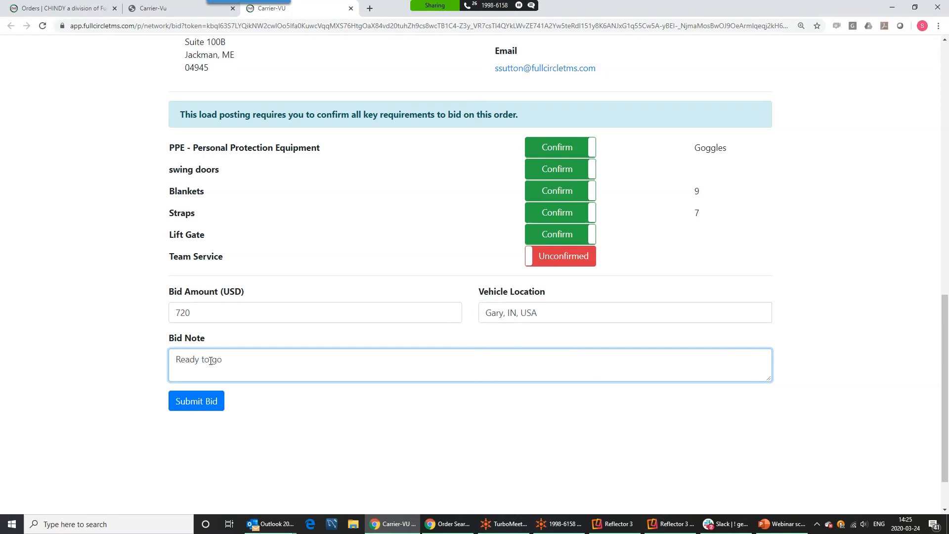
Submit the bid, confirming the missed Team Service requirement after the error
left_click(190, 404)
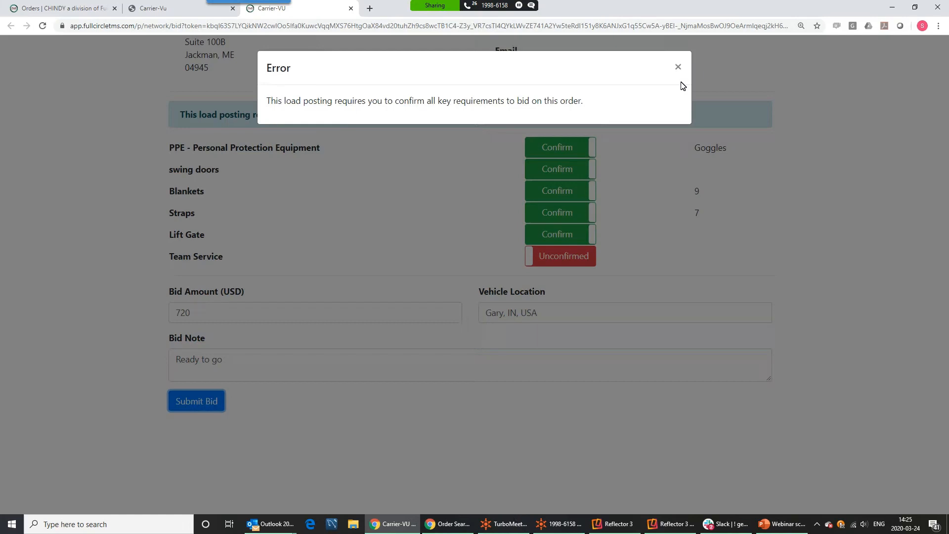
left_click(684, 66)
left_click(569, 256)
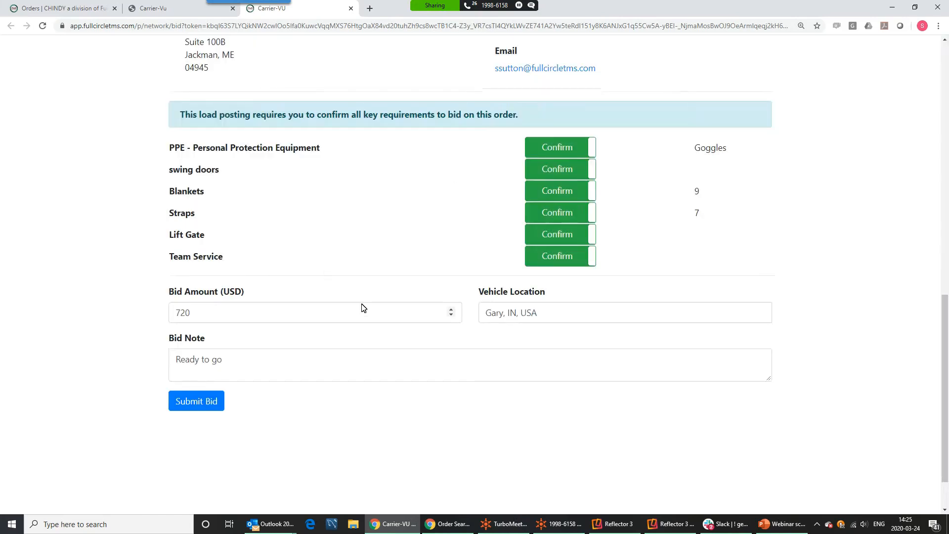
left_click(216, 398)
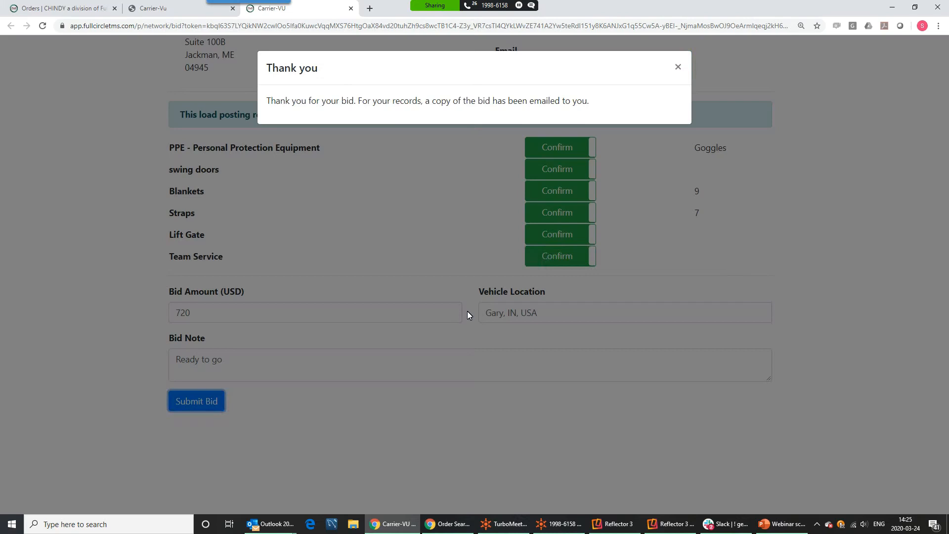
left_click(679, 67)
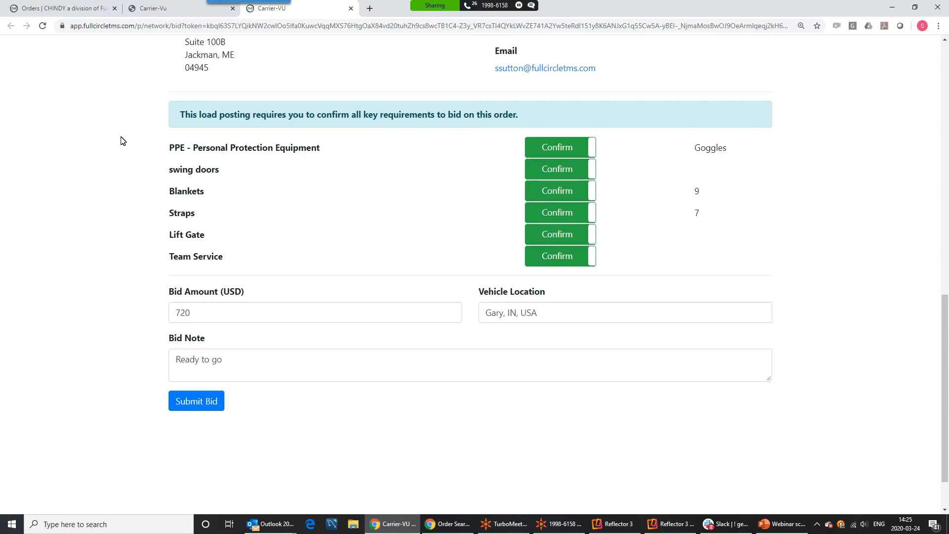
key("alt+Tab")
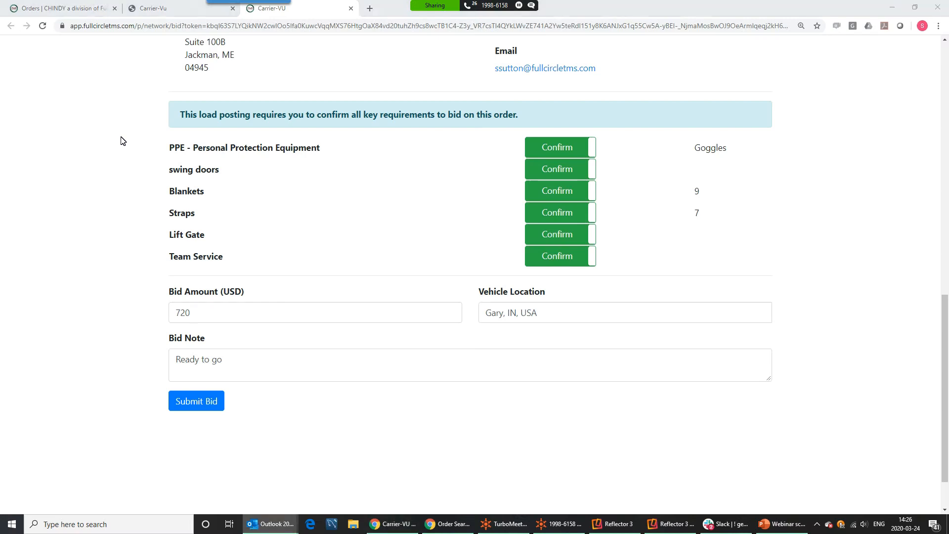
key("Return")
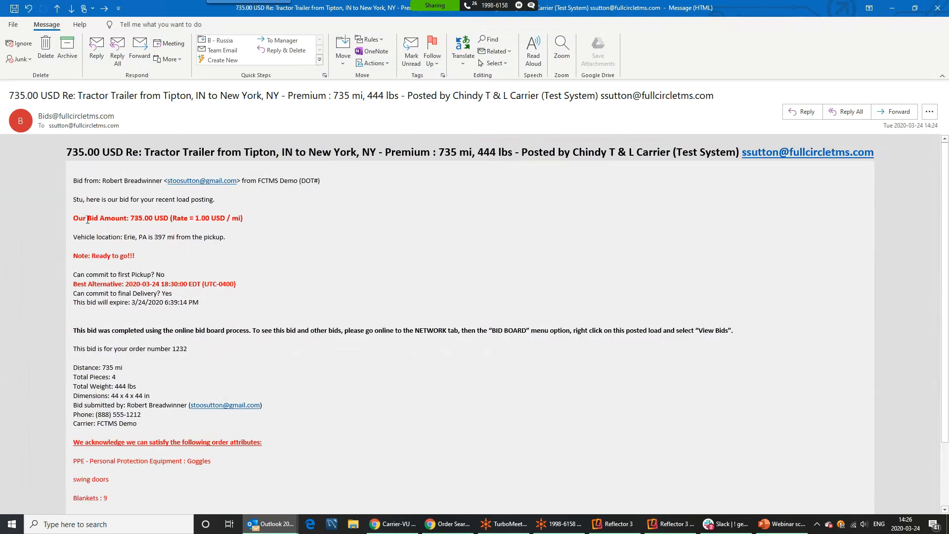
left_click_drag(78, 217, 181, 226)
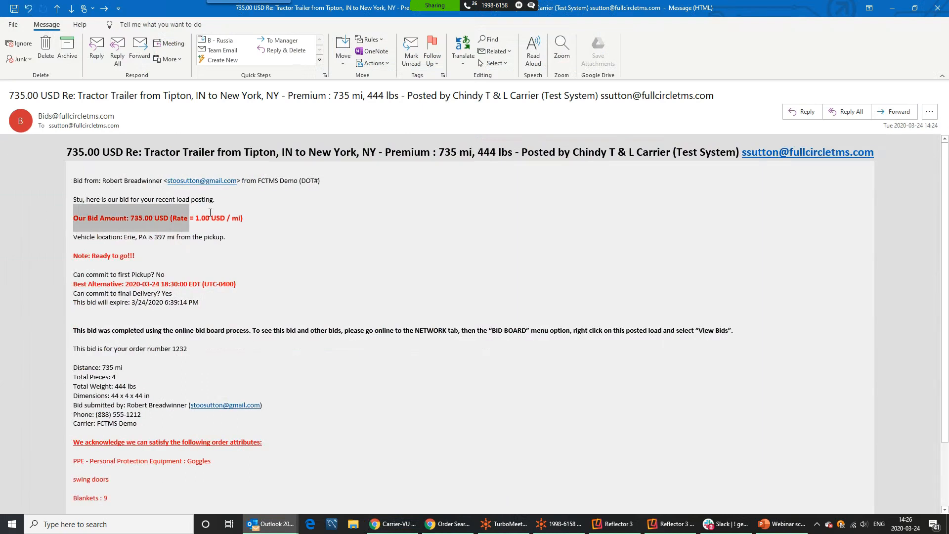
left_click_drag(228, 241, 116, 241)
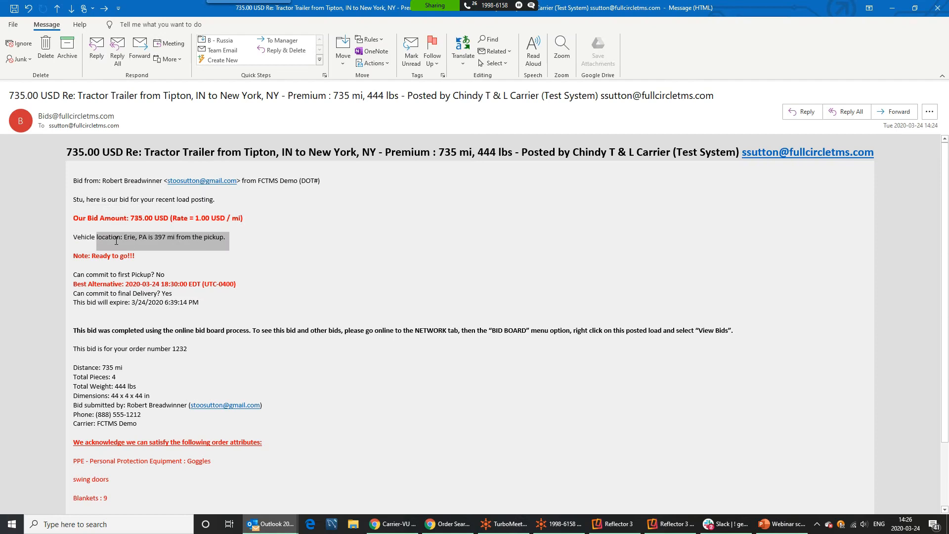
left_click(938, 9)
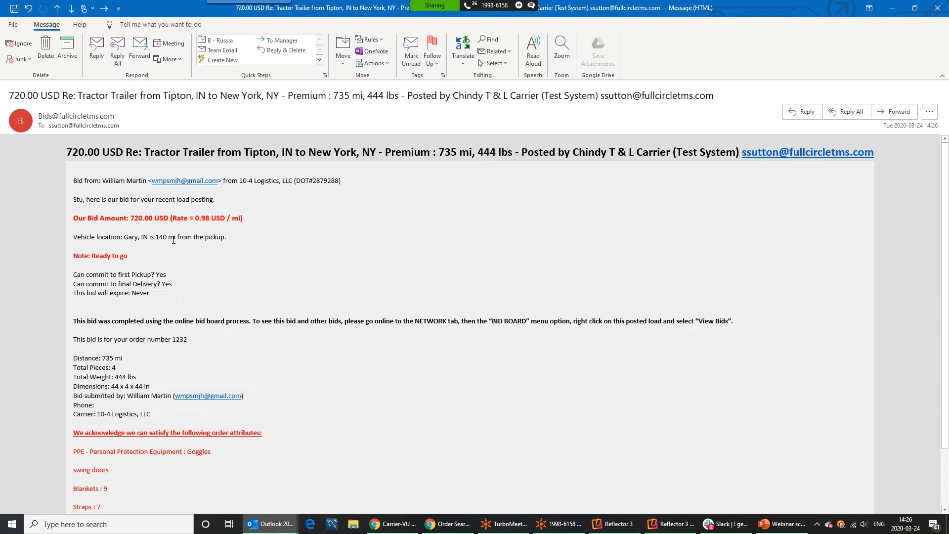
left_click_drag(118, 241, 247, 247)
left_click(283, 248)
left_click(938, 8)
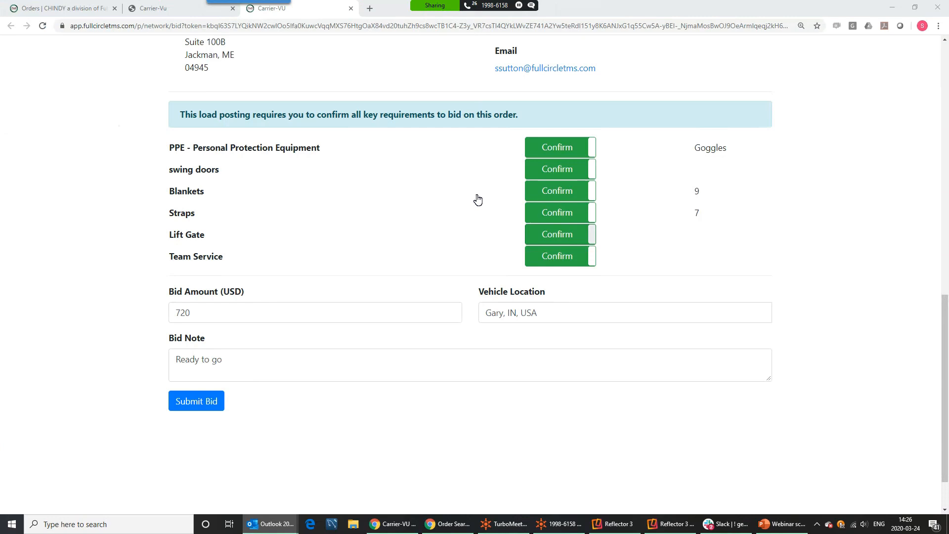
Open Network > Bids On Our Loads and list the bids for order 1232
left_click(70, 9)
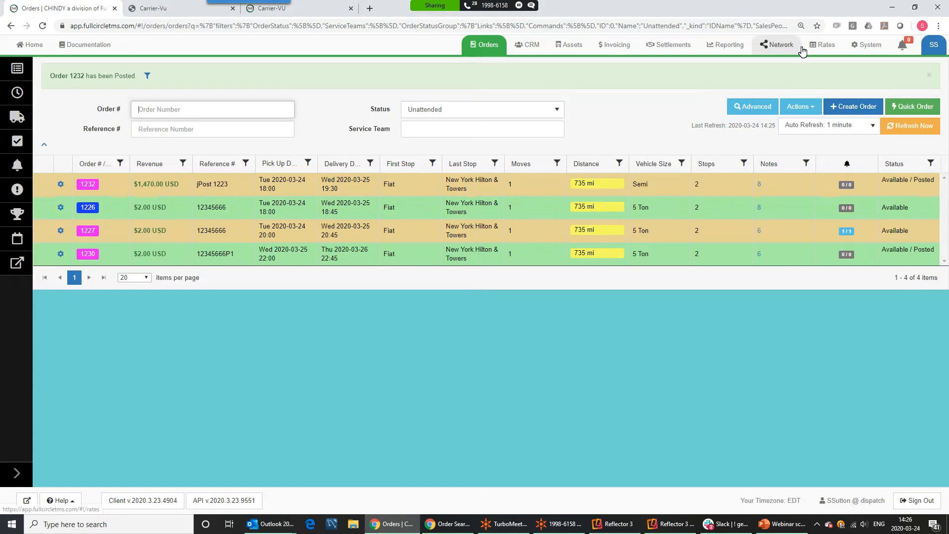
left_click(782, 45)
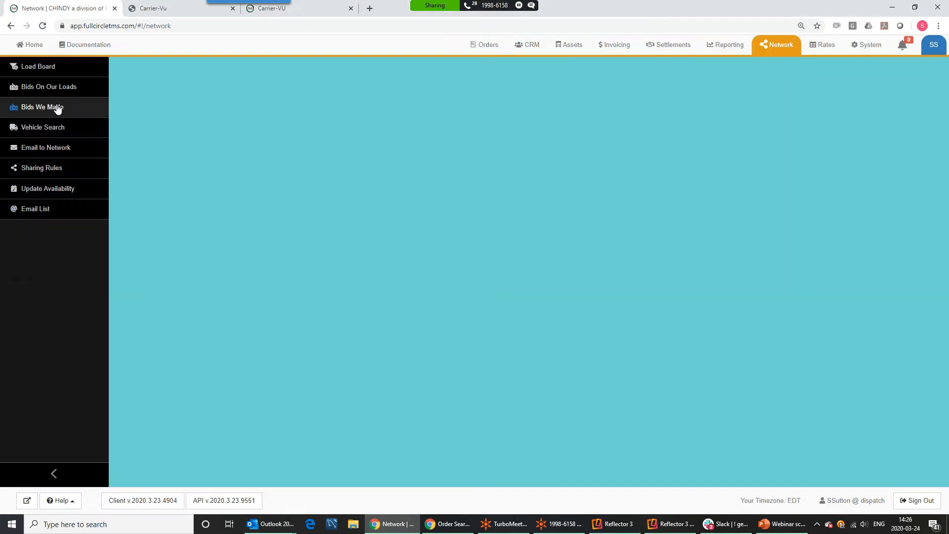
left_click(27, 90)
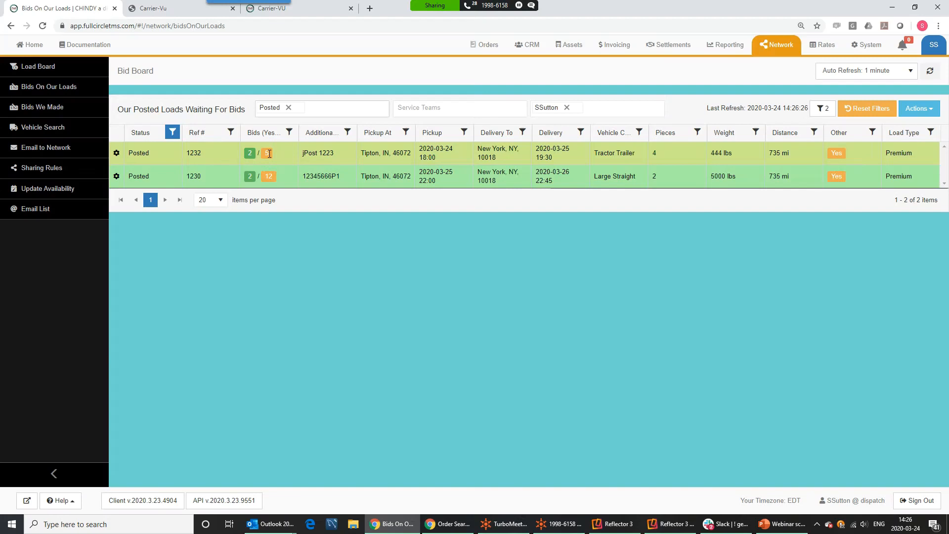
left_click(116, 154)
left_click(131, 160)
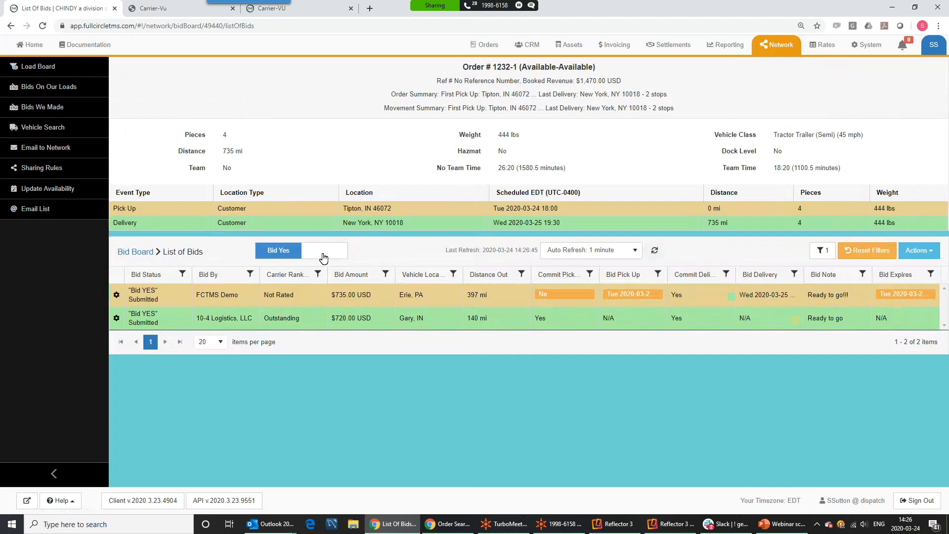
Compare the Bid No and Bid Yes lists, reviewing bidder ranks and the 140 mi distance out
left_click(324, 257)
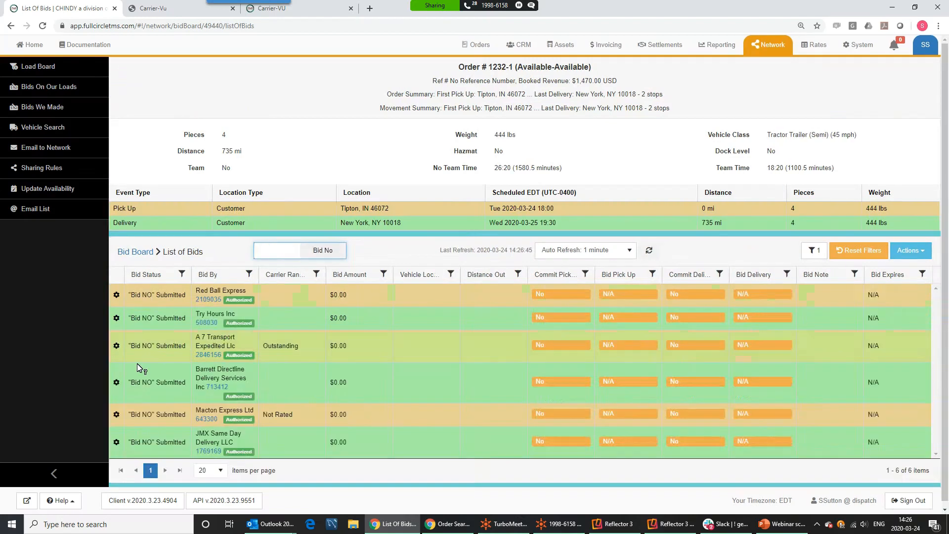
left_click(289, 256)
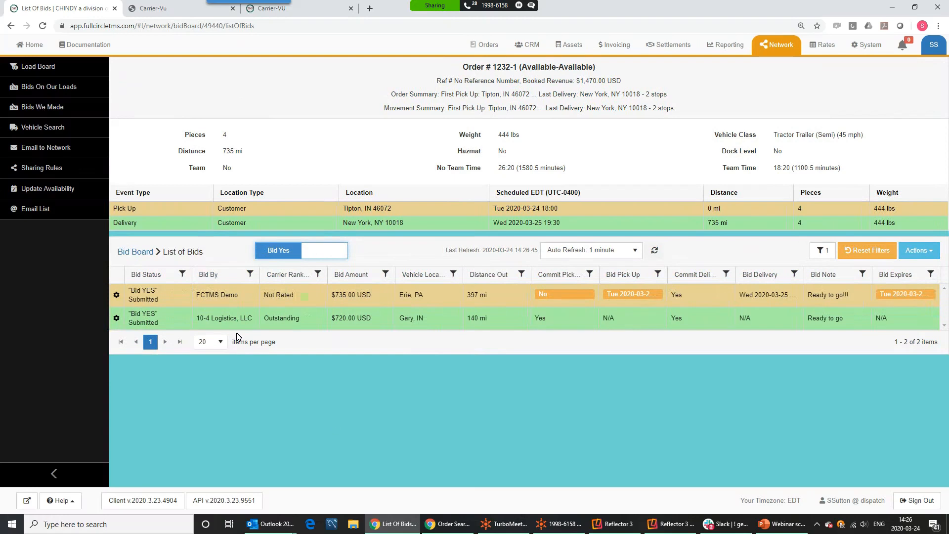
mouse_move(213, 299)
left_click_drag(128, 300, 235, 296)
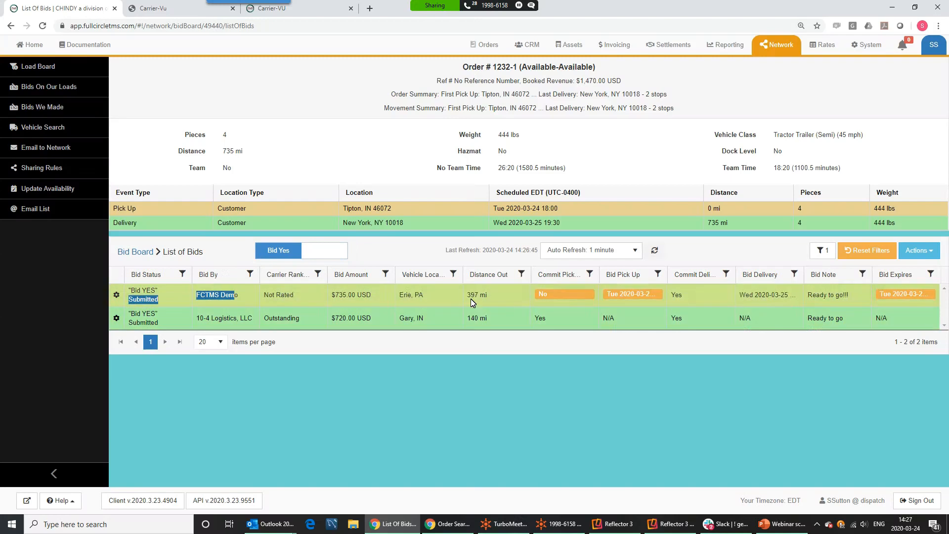
left_click(654, 304)
left_click_drag(667, 274, 681, 274)
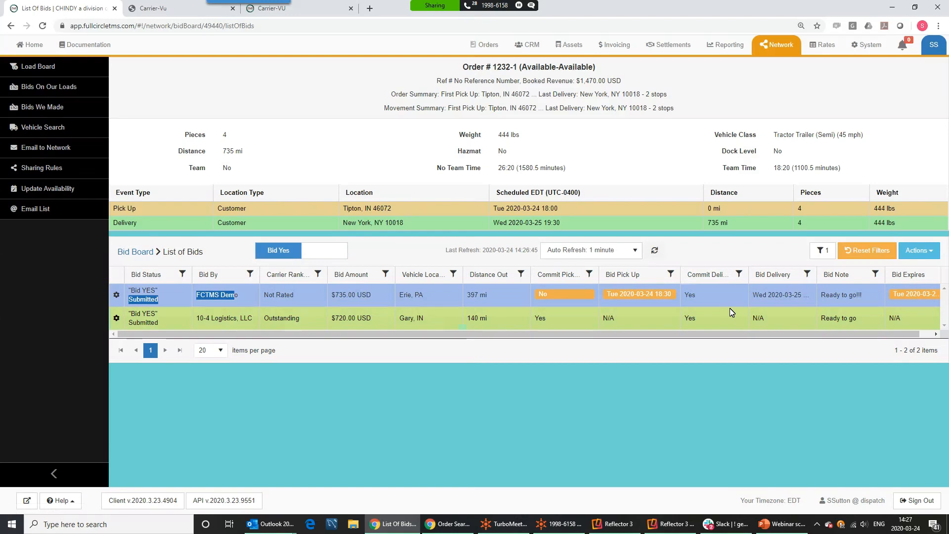
left_click_drag(810, 334, 862, 340)
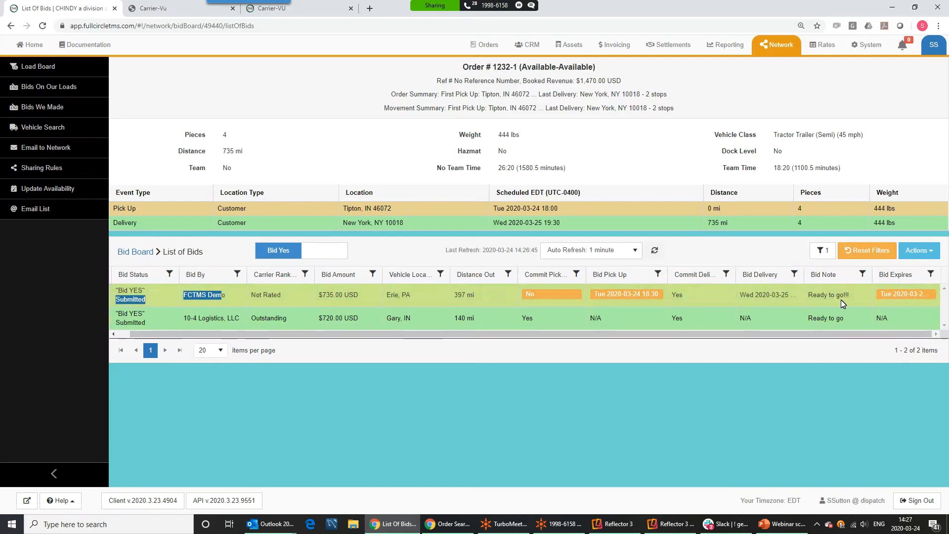
left_click_drag(348, 339, 276, 339)
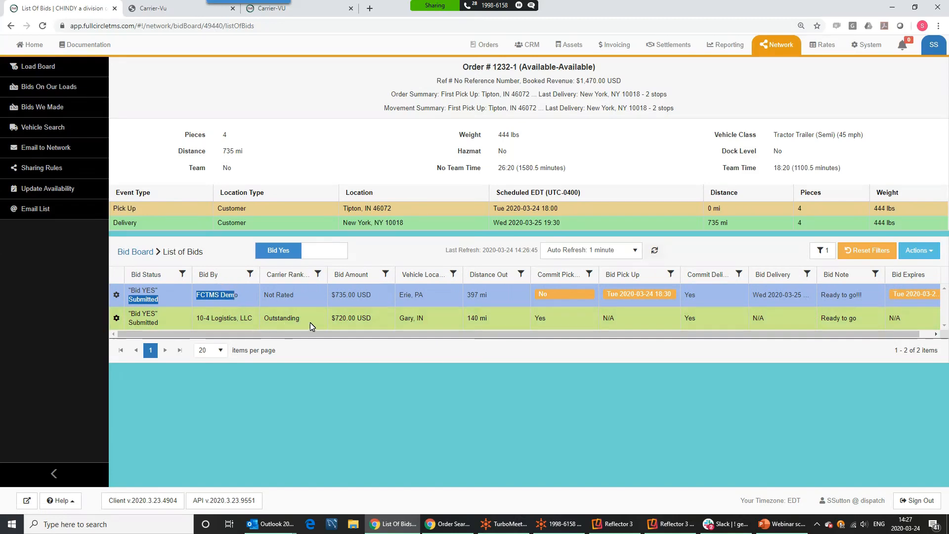
left_click_drag(309, 298, 264, 297)
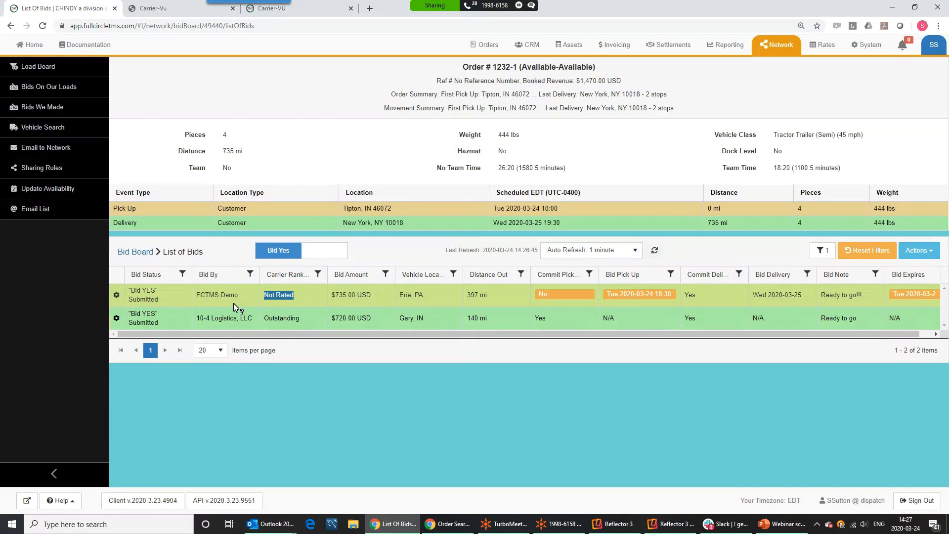
left_click_drag(307, 320, 266, 317)
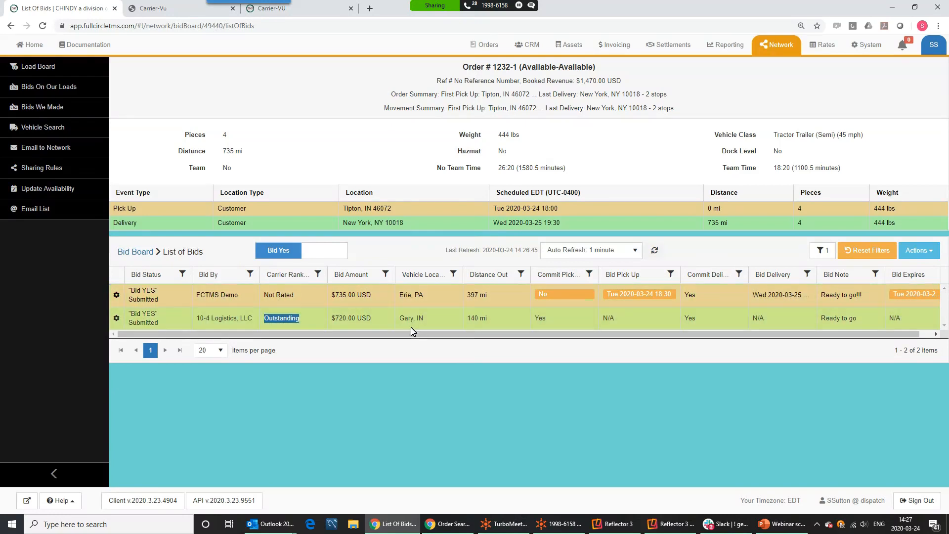
left_click_drag(460, 321, 520, 322)
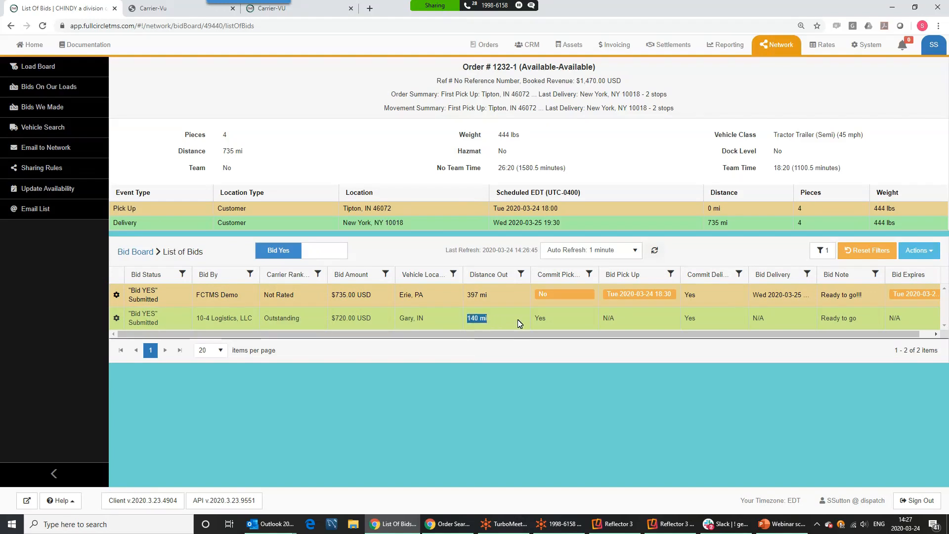
Sort by distance out and bid amount so the $720.00 10-4 Logistics bid is first
left_click(502, 280)
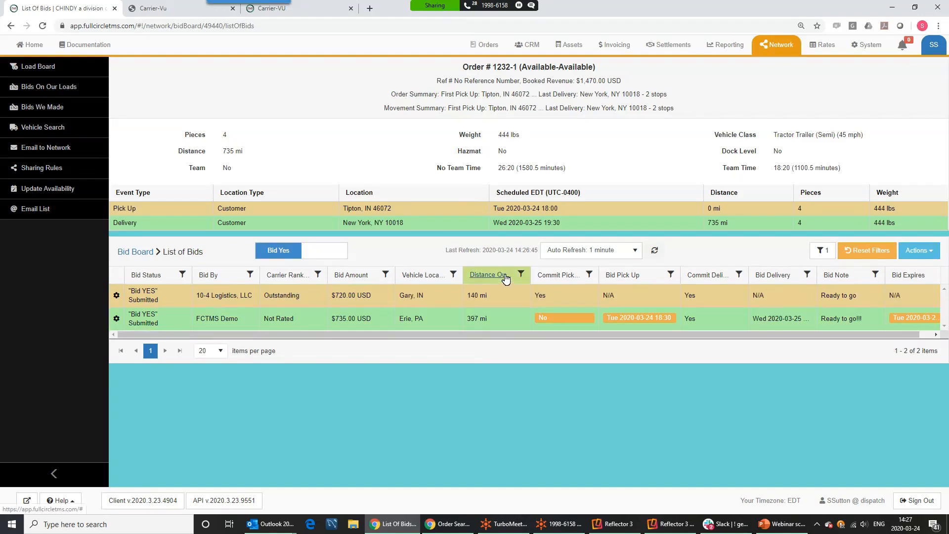
left_click(506, 278)
left_click(506, 278)
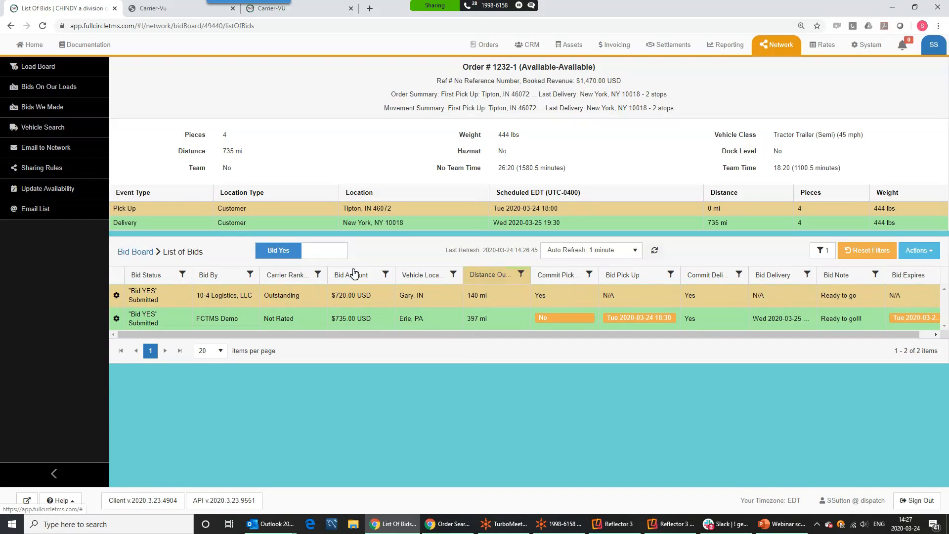
left_click(373, 278)
left_click(373, 278)
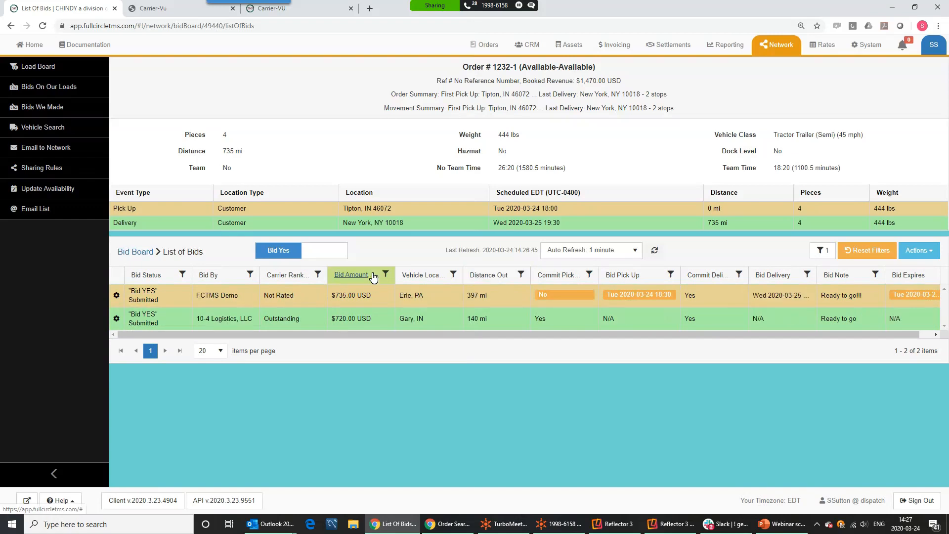
left_click(374, 278)
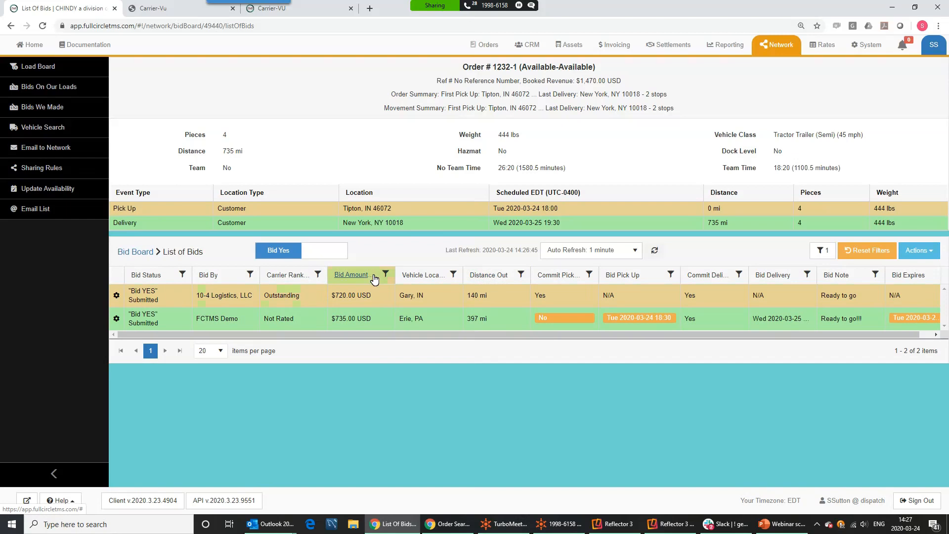
left_click(520, 275)
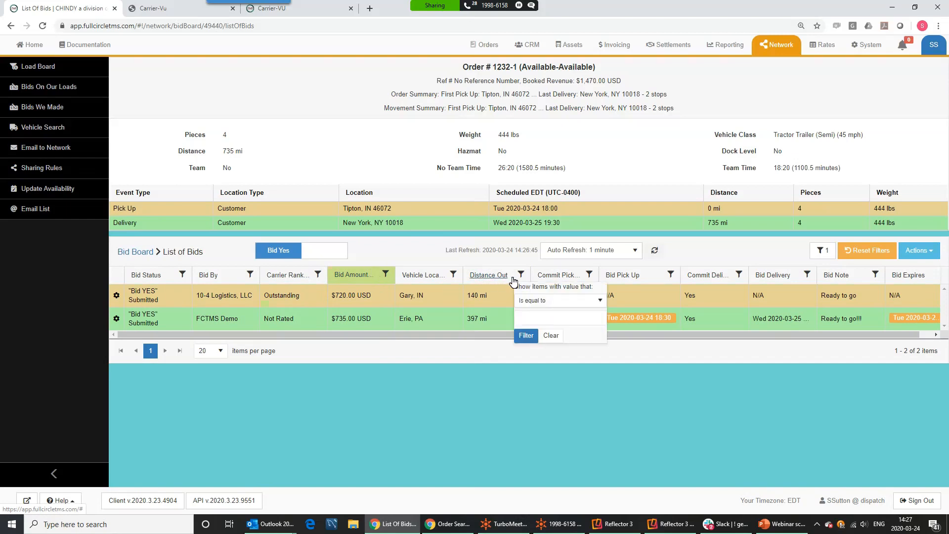
left_click(499, 277)
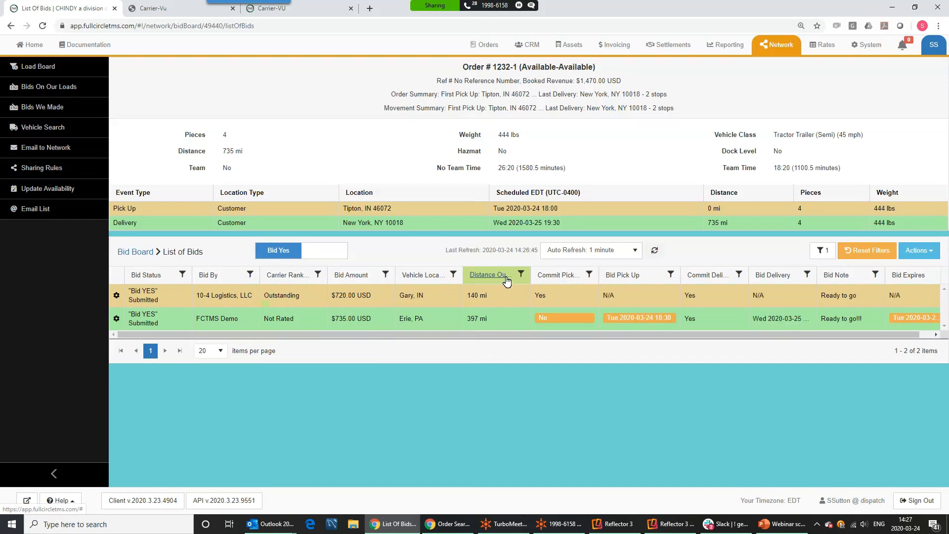
left_click(505, 278)
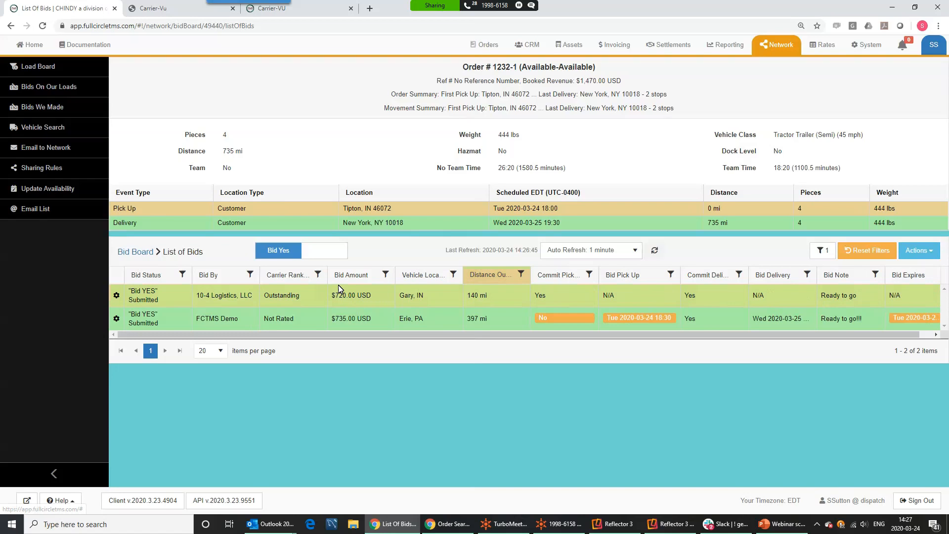
left_click(366, 282)
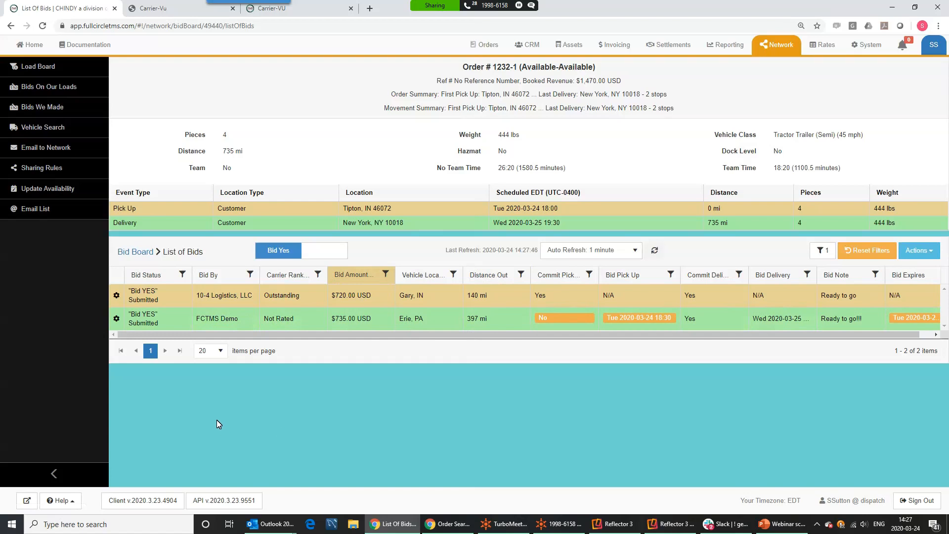
left_click(117, 297)
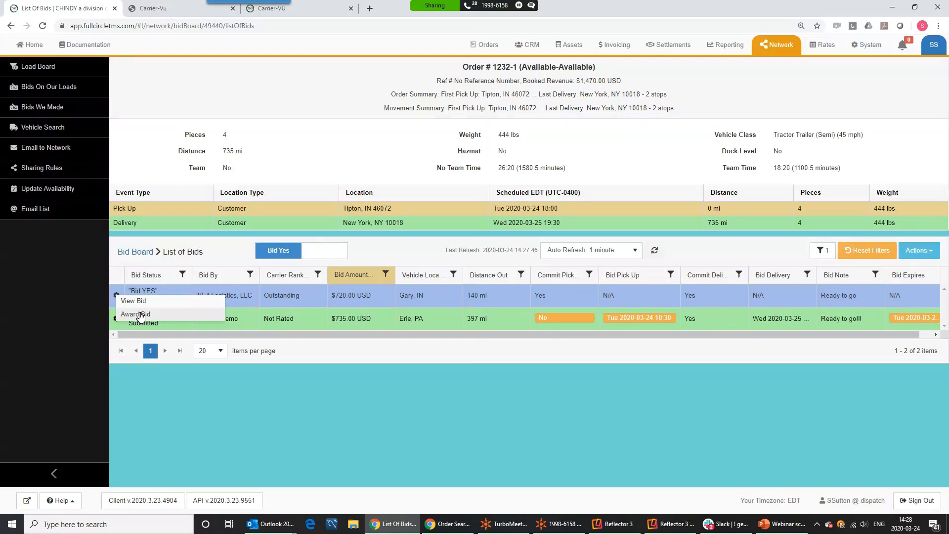
Choose Award Bid for 10-4 Logistics' $720.00 bid and dispatch it to manifest 1341
left_click(142, 315)
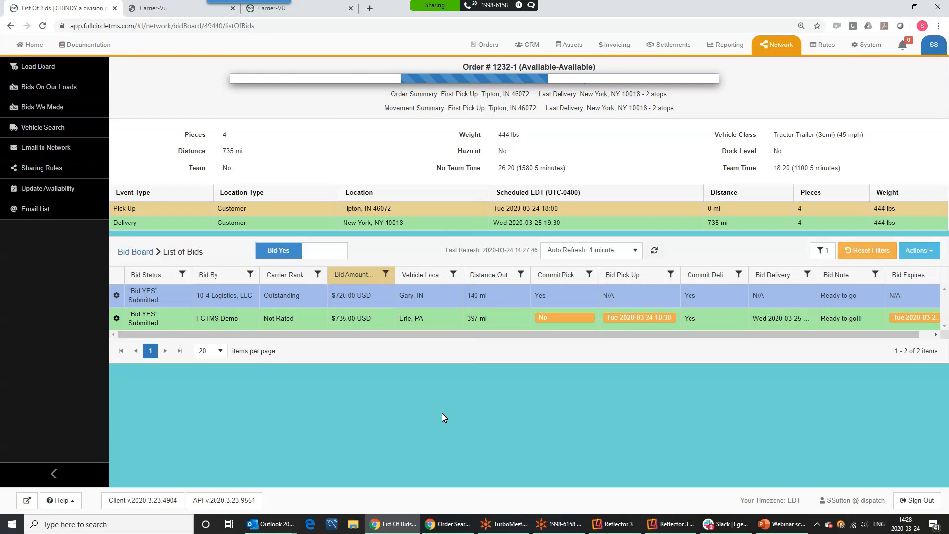
left_click_drag(512, 88, 488, 54)
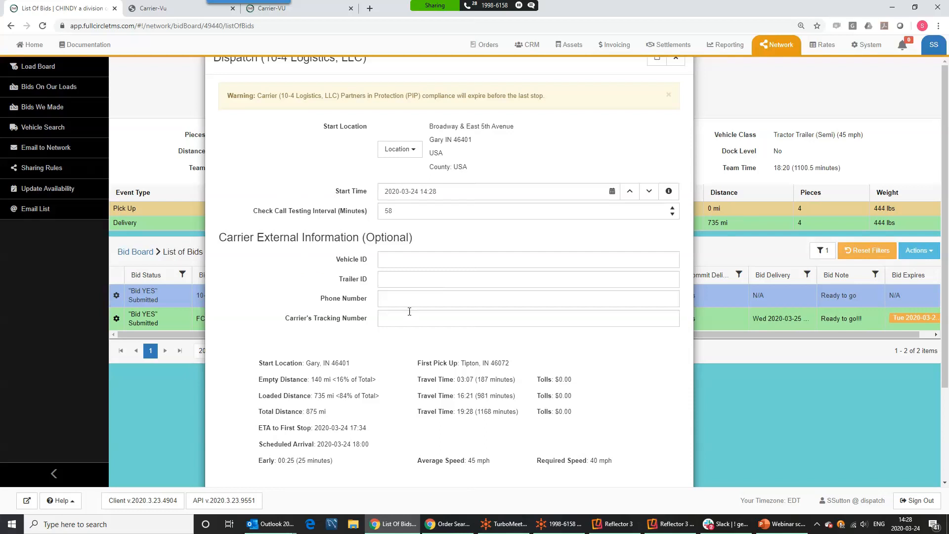
scroll(412, 344, "down", 1)
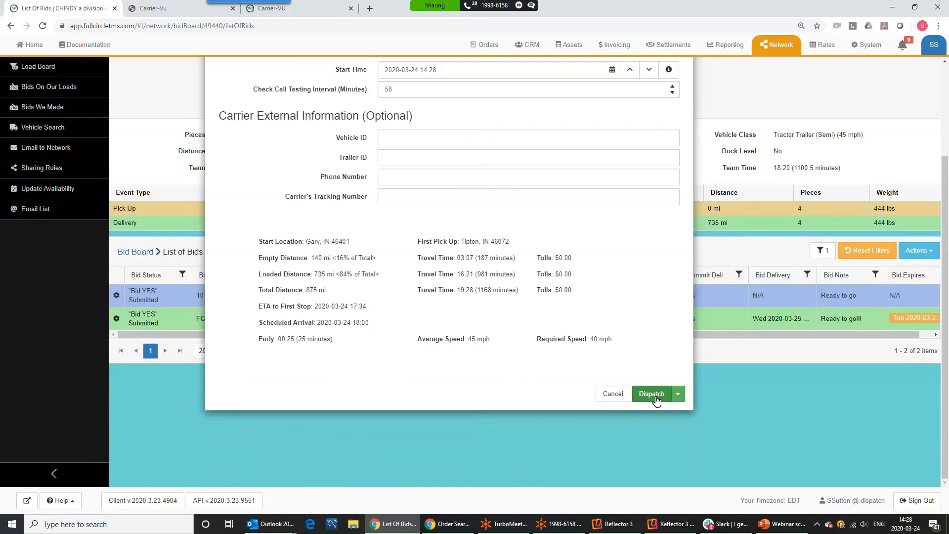
left_click(656, 400)
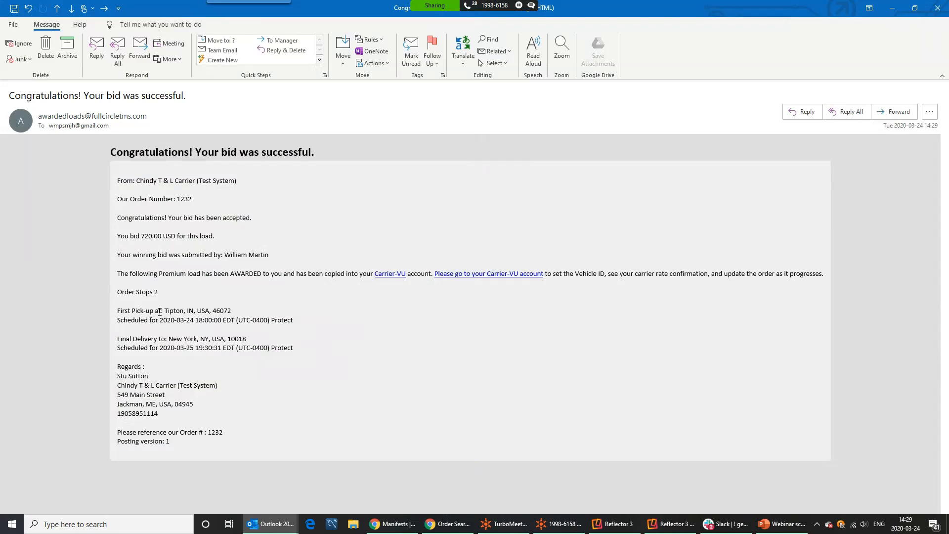
Highlight the 720.00 USD bid amount line in the award email
left_click_drag(131, 240, 216, 243)
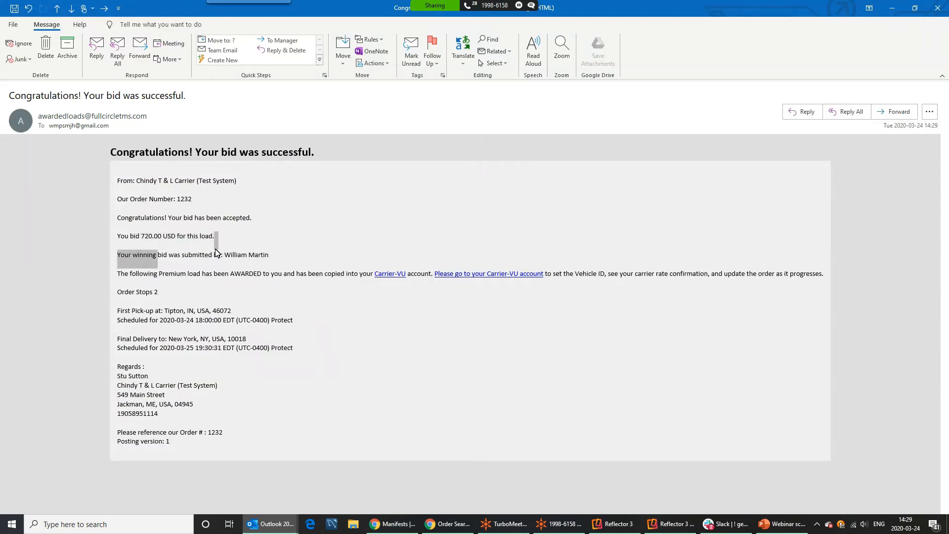
Close Outlook and switch to the Carrier-Vu manifests page for 10-4 Logistics, LLC
left_click(938, 9)
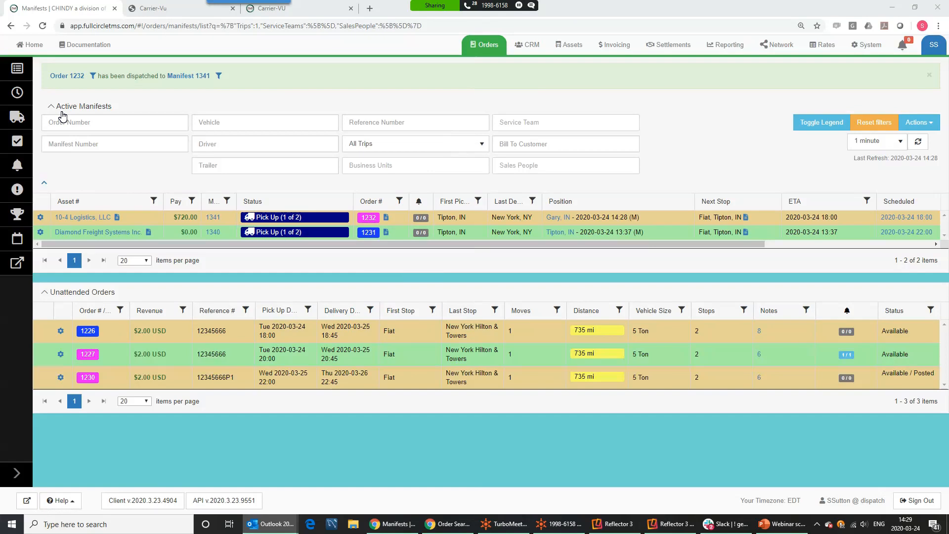
mouse_move(382, 233)
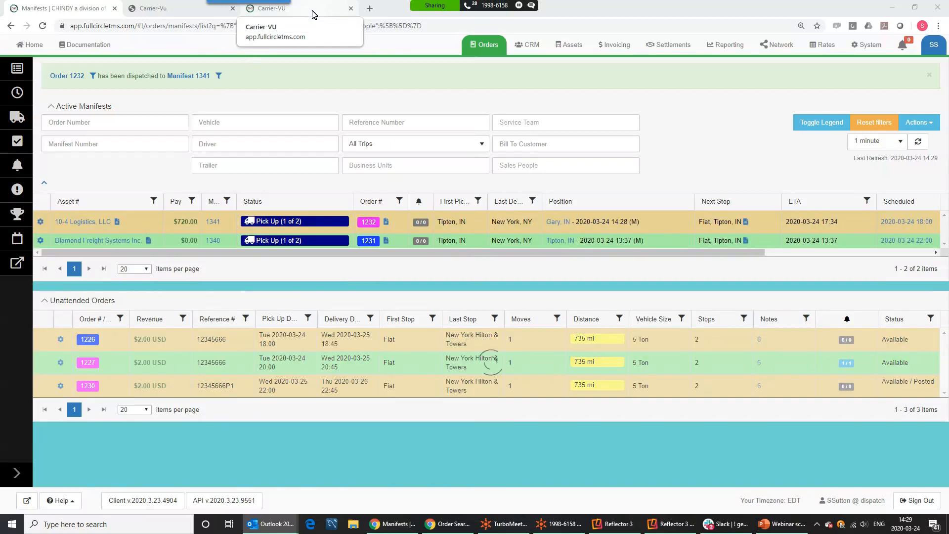
left_click(312, 15)
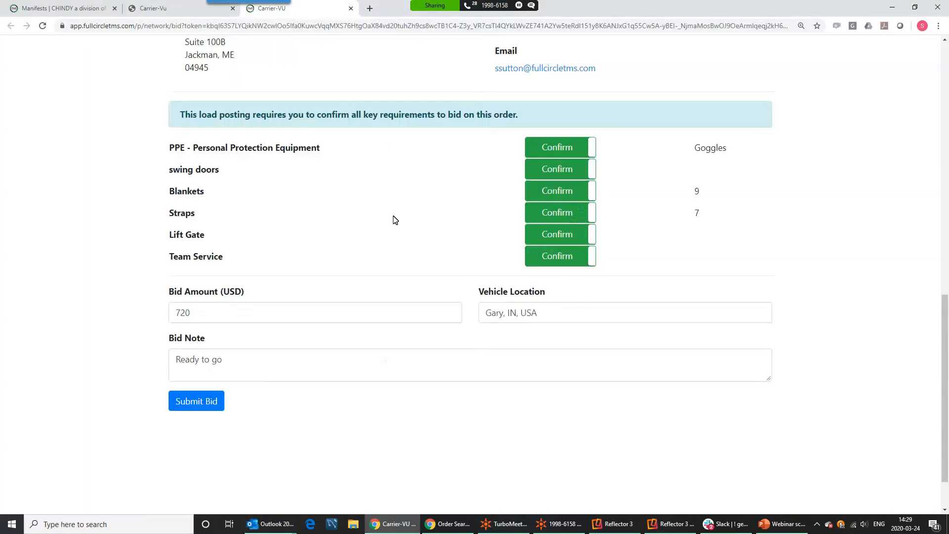
left_click(166, 15)
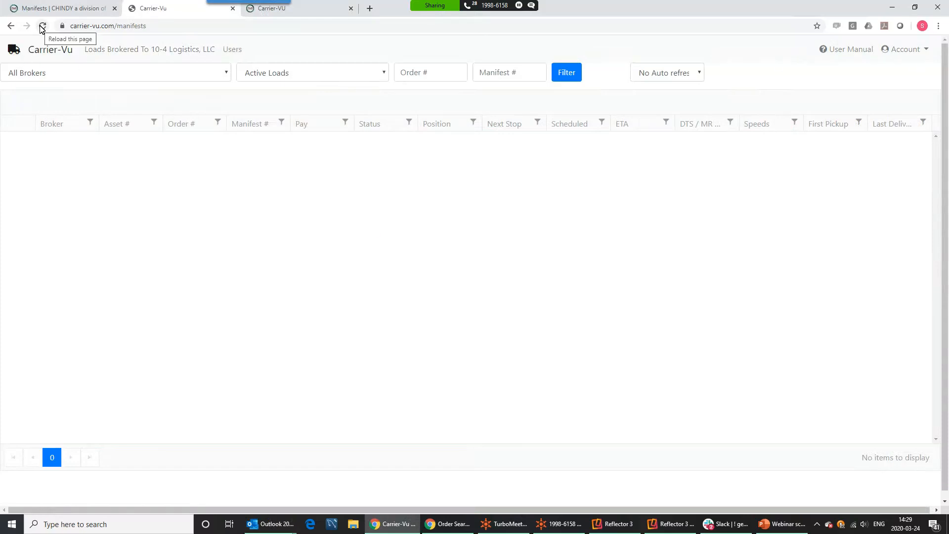
Set 5 Minute Auto Refresh, then download and open the $720.00 load's rate confirmation PDF
left_click(672, 74)
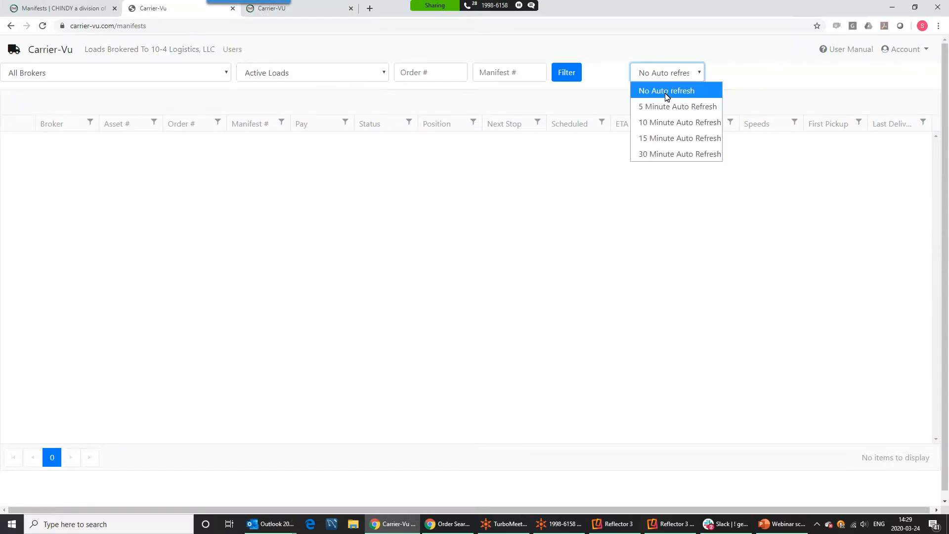
left_click(667, 107)
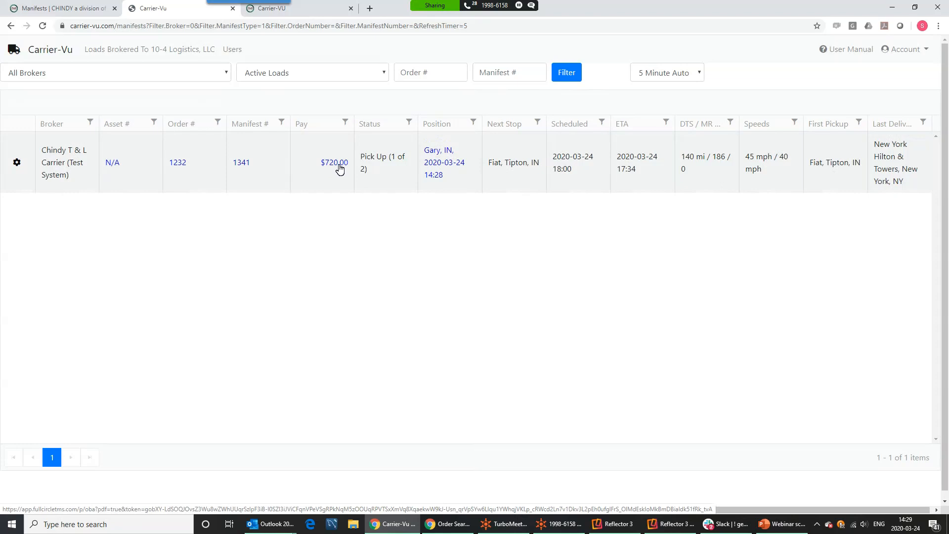
left_click(331, 165)
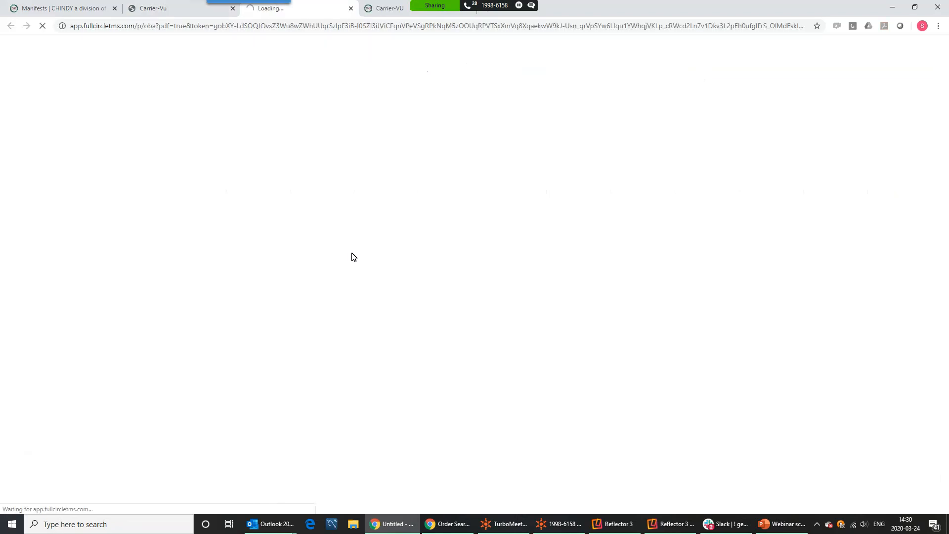
left_click(49, 502)
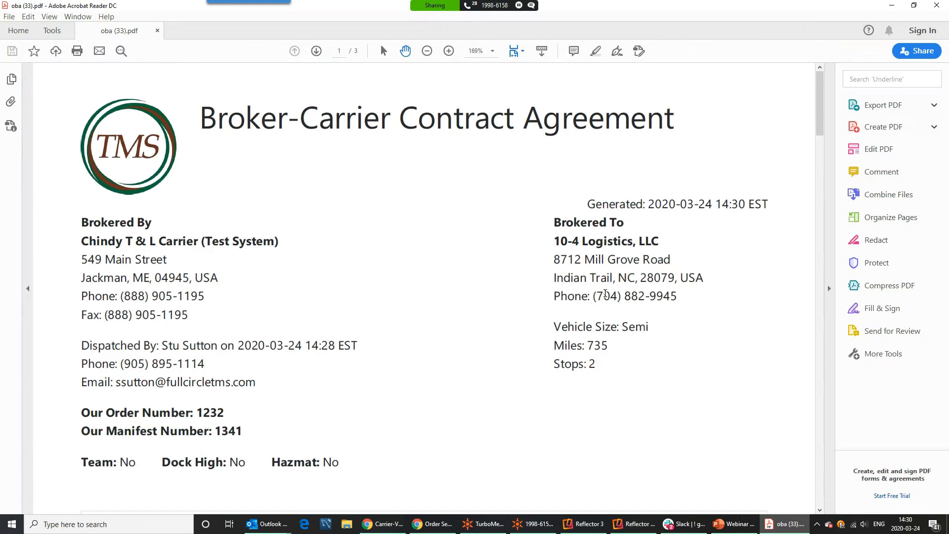
Scroll through all three pages of the Broker-Carrier Contract Agreement, then close Acrobat Reader
scroll(605, 294, "down", 4)
scroll(605, 293, "down", 4)
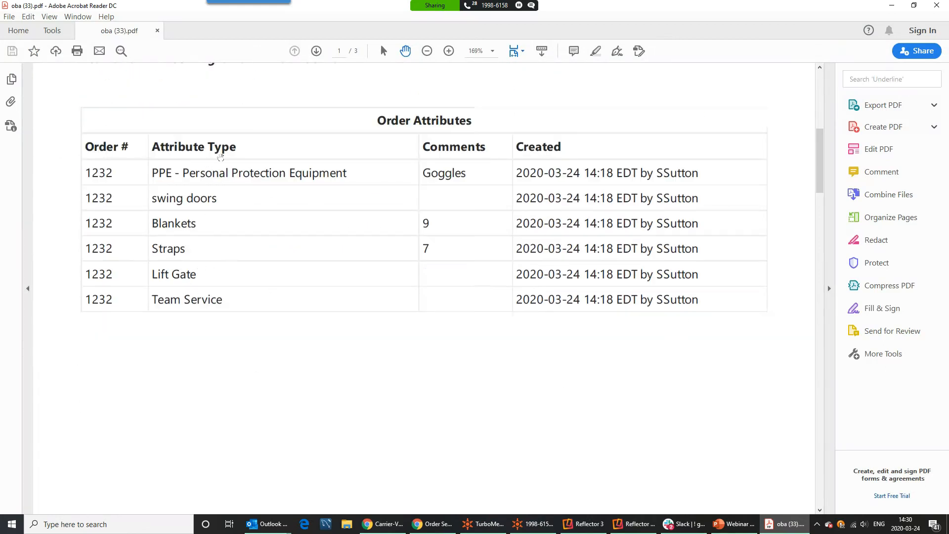
scroll(260, 311, "down", 10)
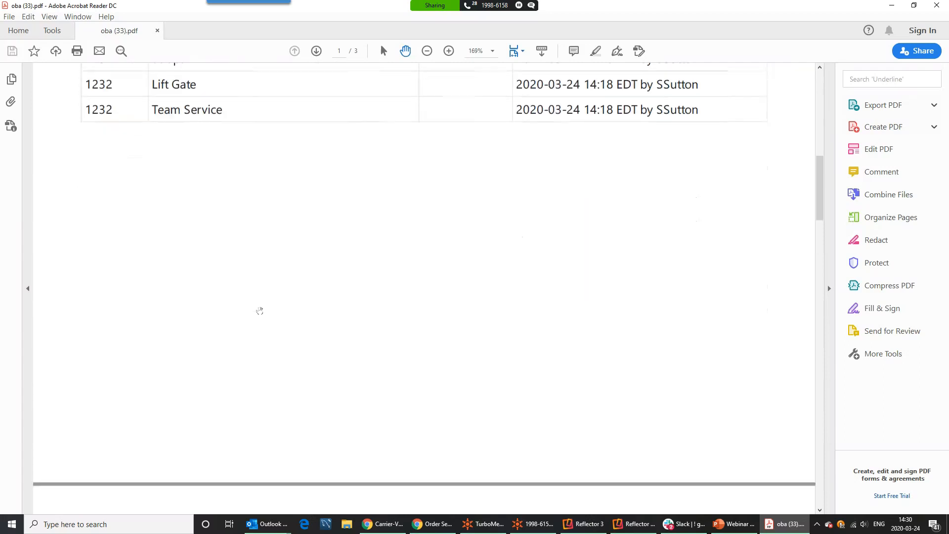
scroll(260, 309, "down", 3)
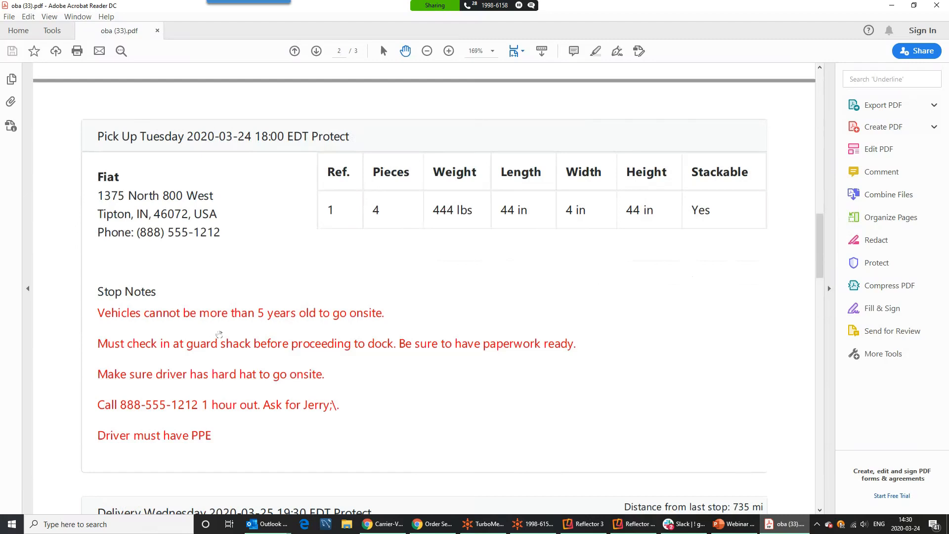
scroll(328, 323, "down", 5)
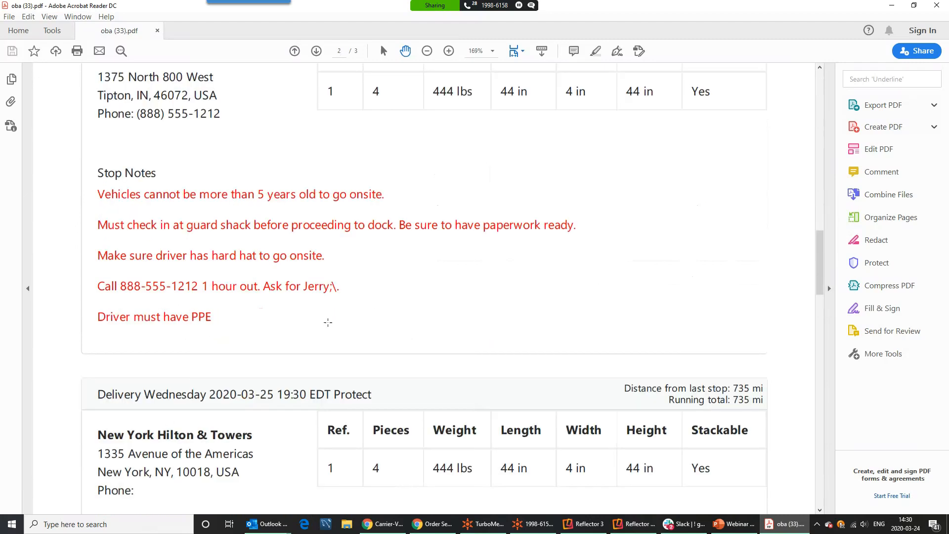
scroll(212, 188, "down", 12)
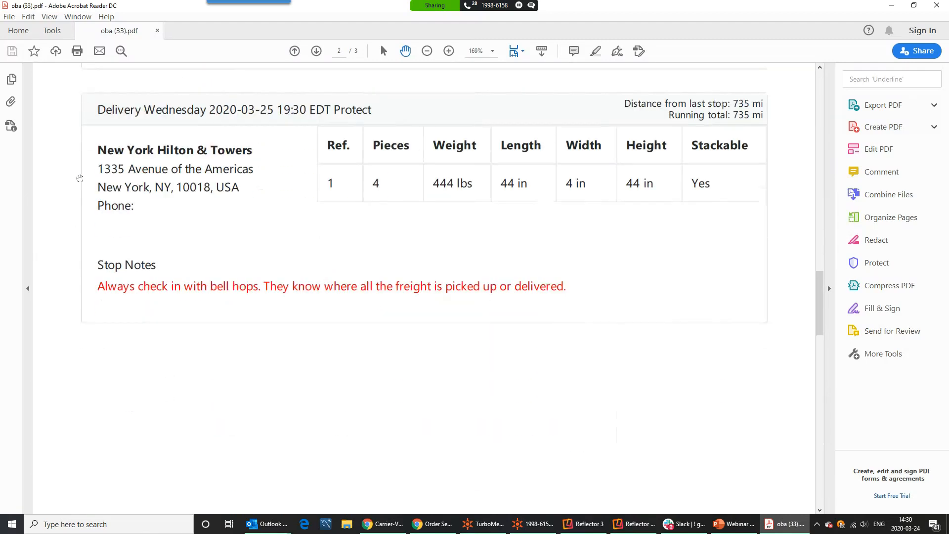
scroll(257, 326, "down", 15)
scroll(260, 320, "down", 4)
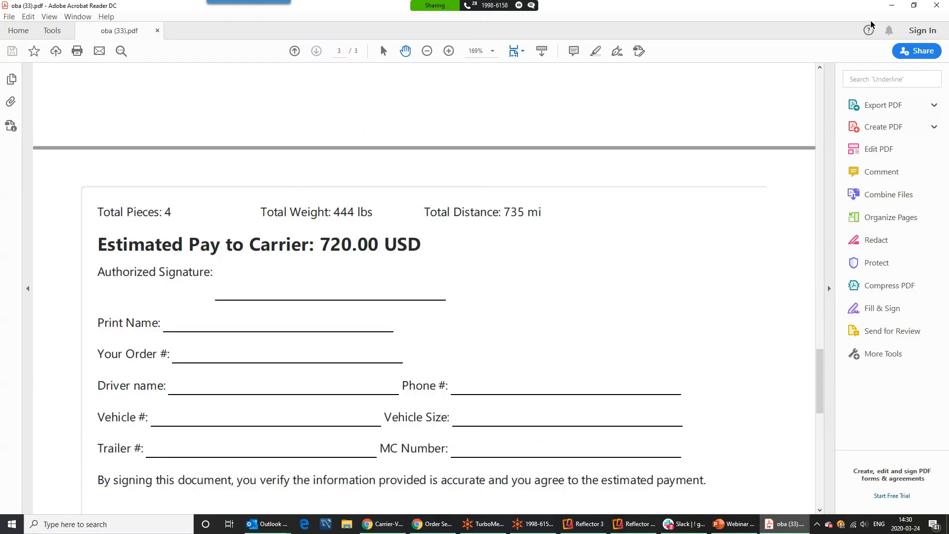
left_click(938, 7)
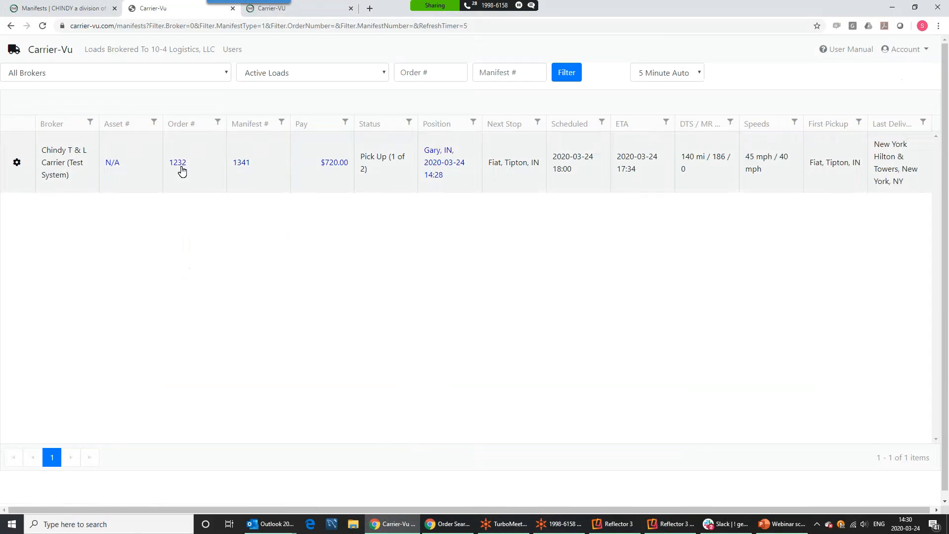
Save the driver's phone number, vehicle 4564, trailer 08908890 and tracking Pro 1234 for the load
left_click(113, 164)
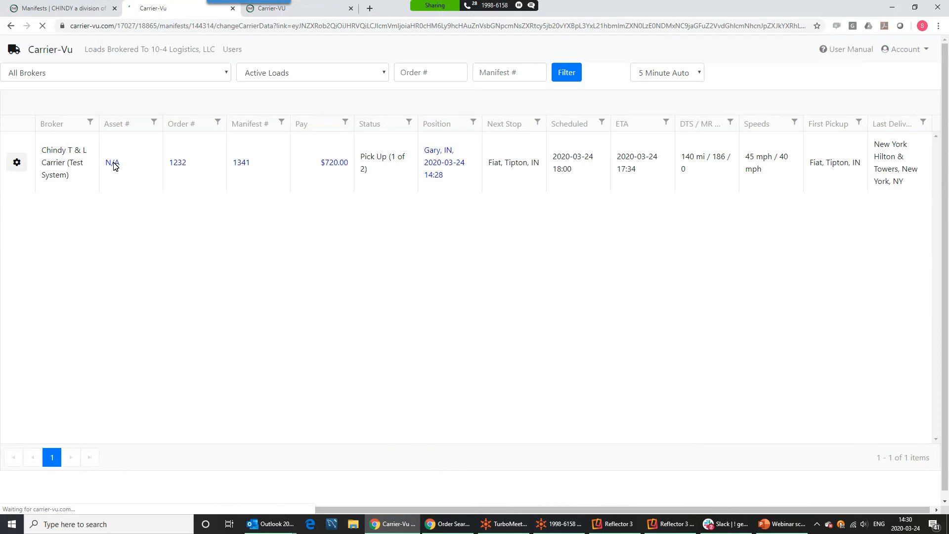
left_click(346, 133)
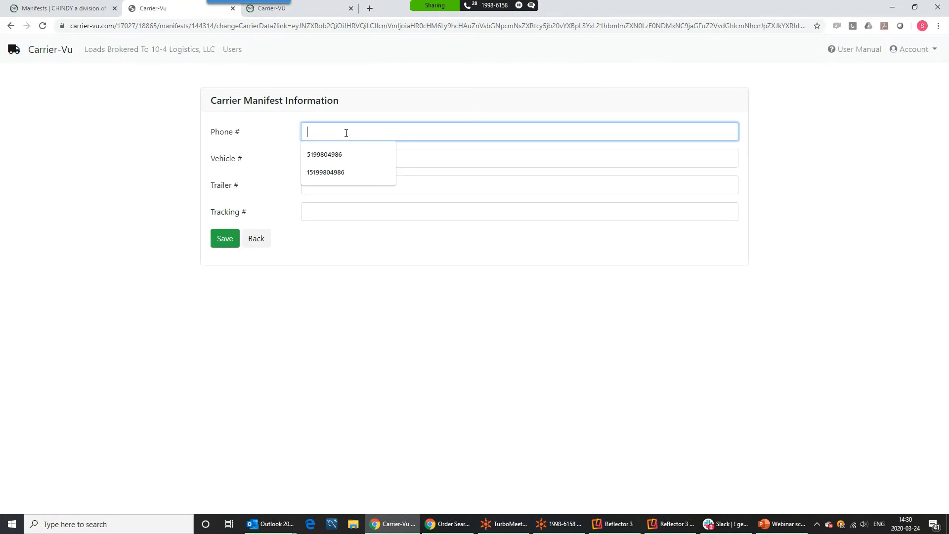
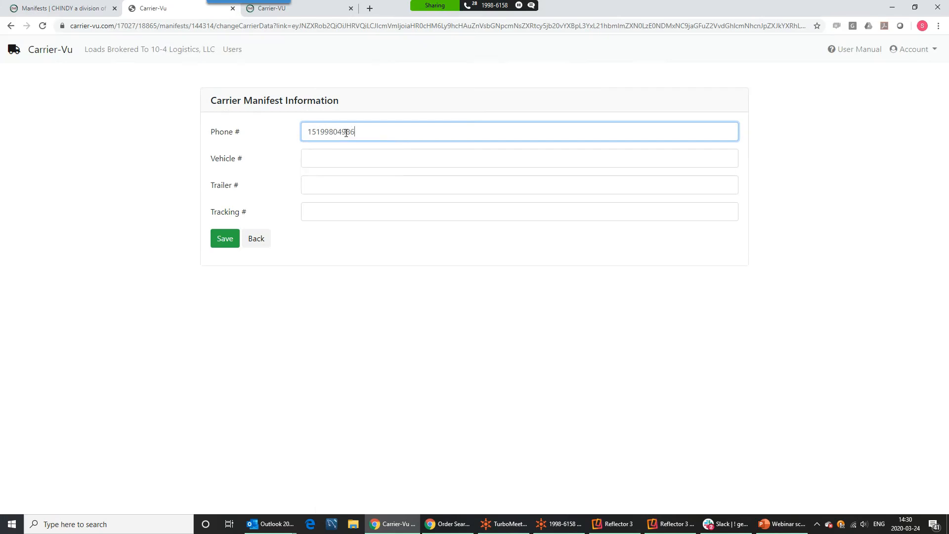
left_click(319, 152)
type("4564")
left_click(325, 184)
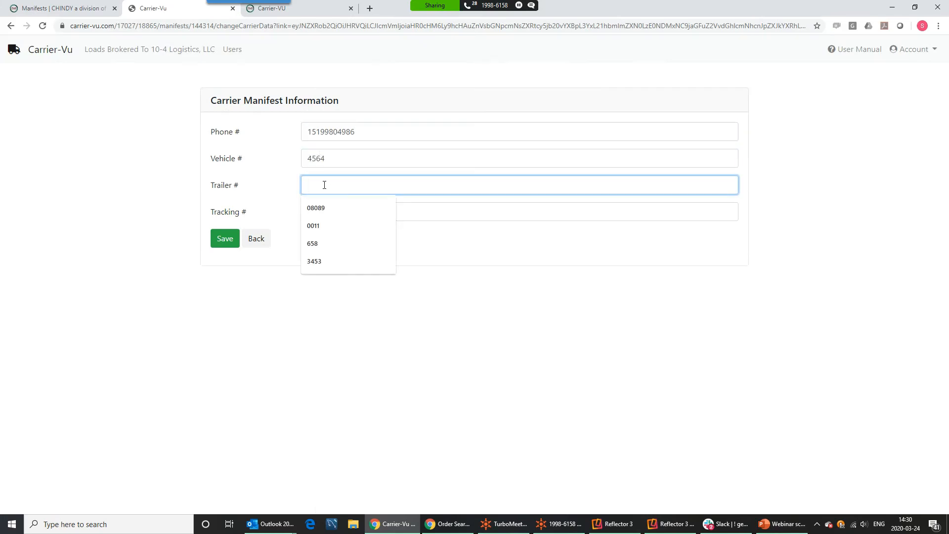
type("08908890")
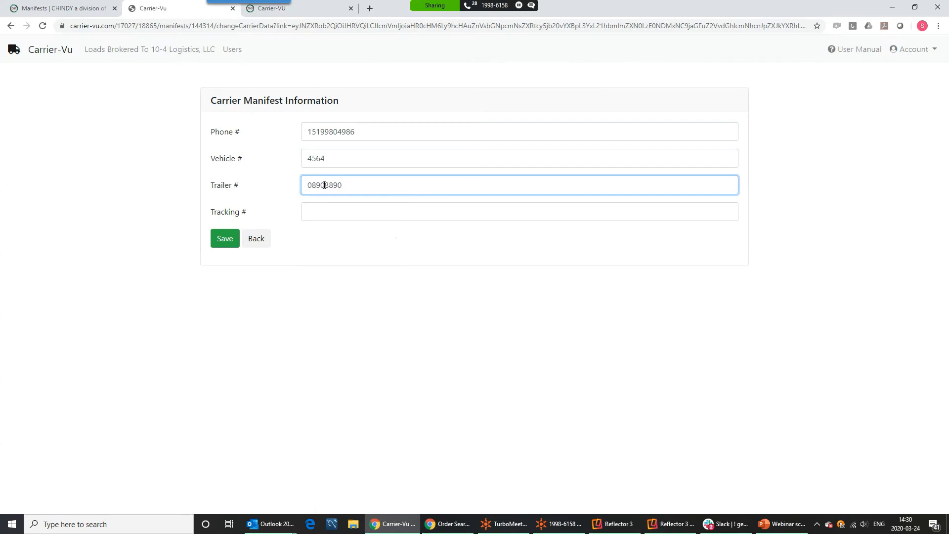
left_click(328, 208)
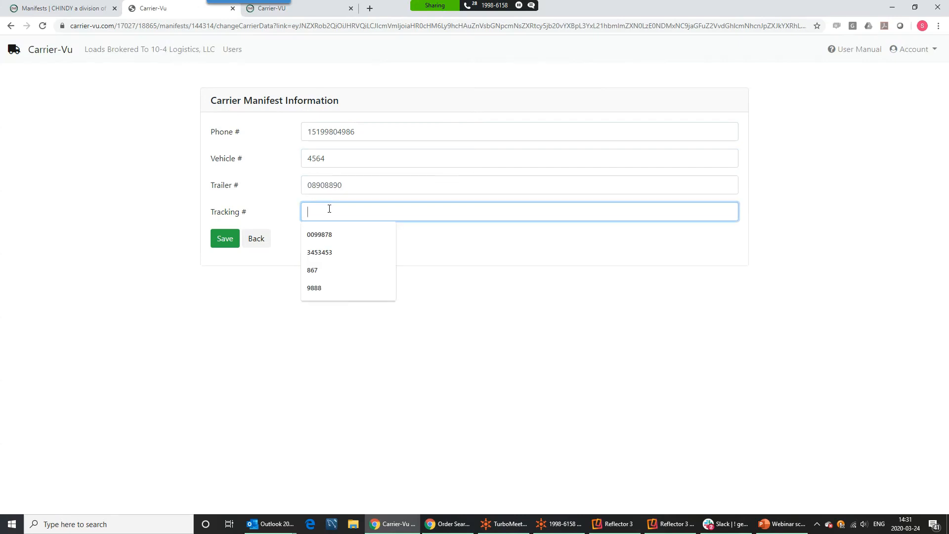
type("Pro 1234")
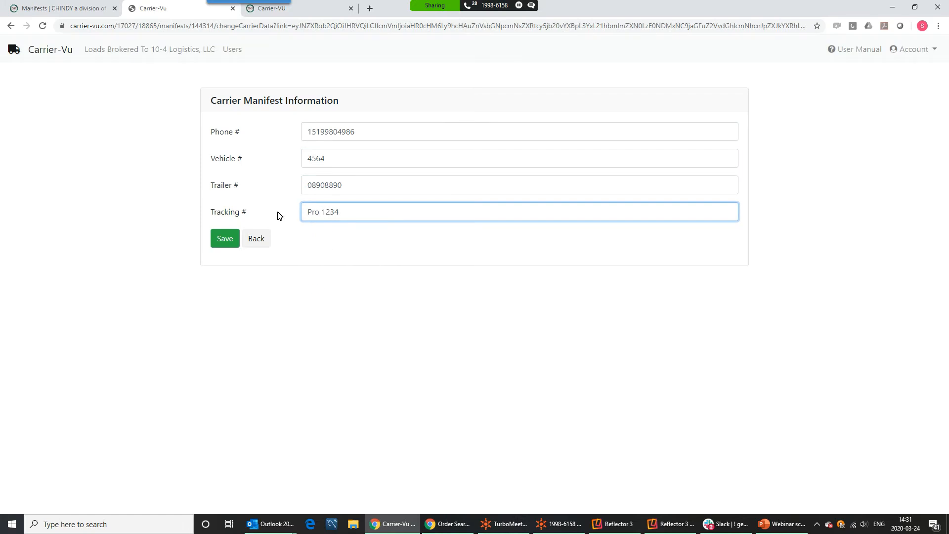
left_click(231, 239)
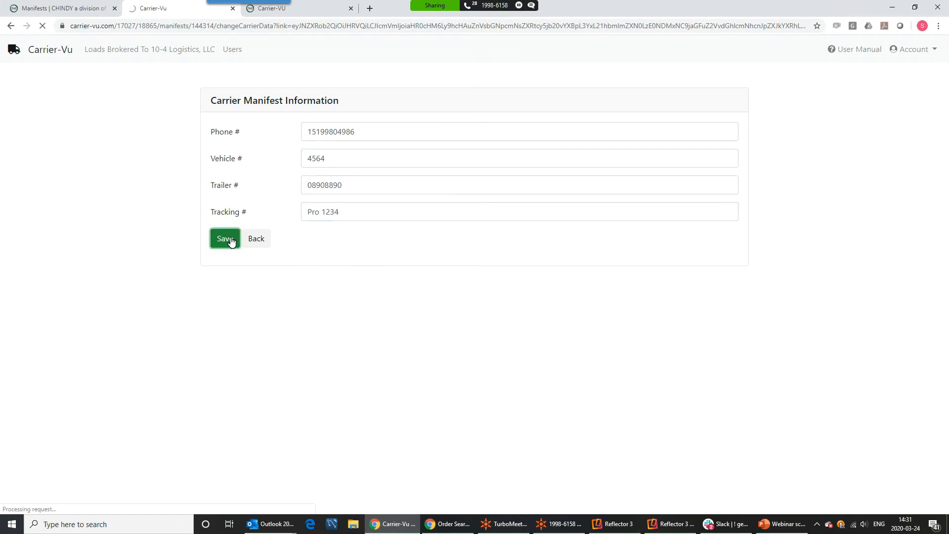
left_click(78, 10)
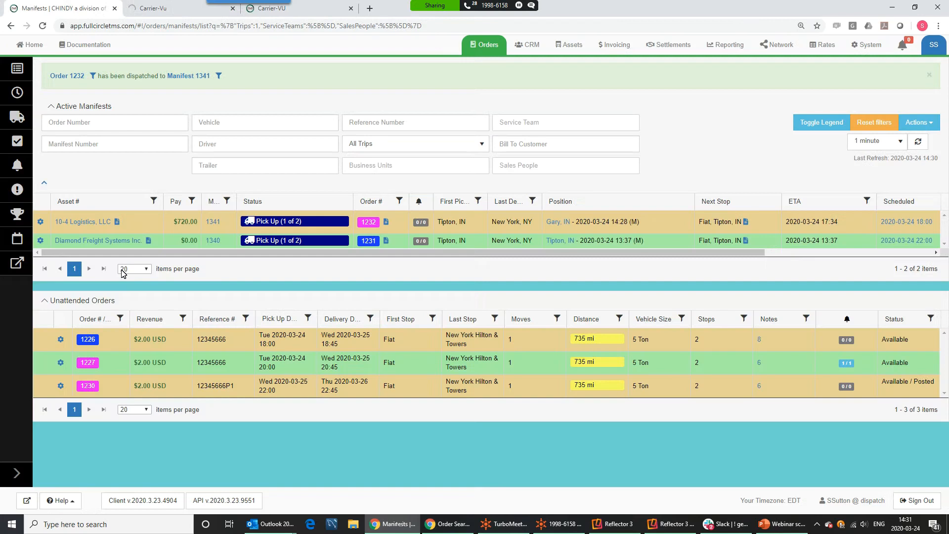
Open 10-4 Logistics, LLC's carrier details, refresh the manifests and reopen them to load the vehicle info
left_click(70, 224)
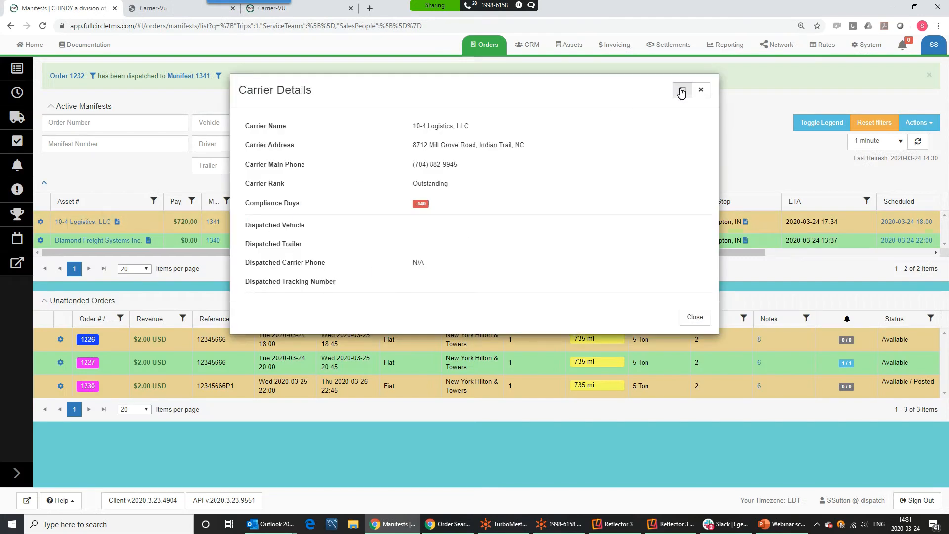
left_click(701, 89)
left_click(918, 142)
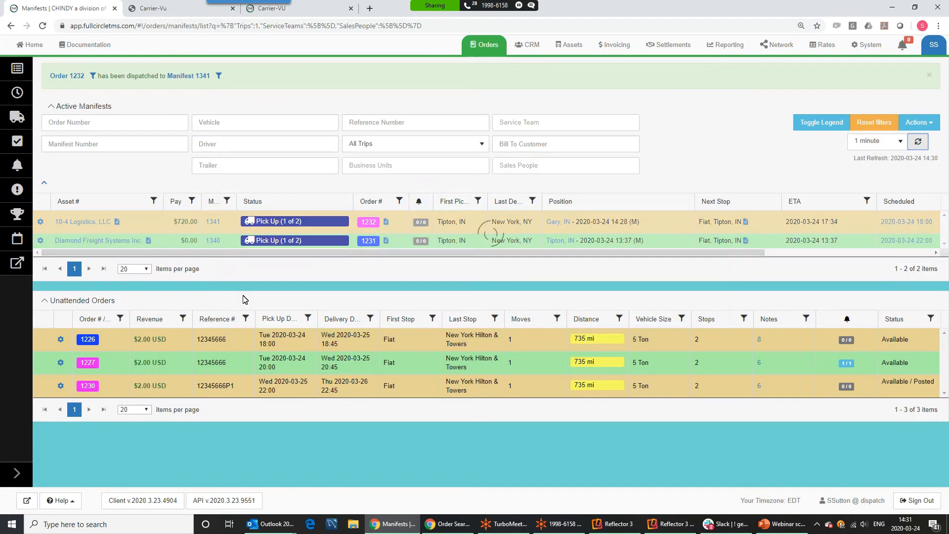
left_click(79, 222)
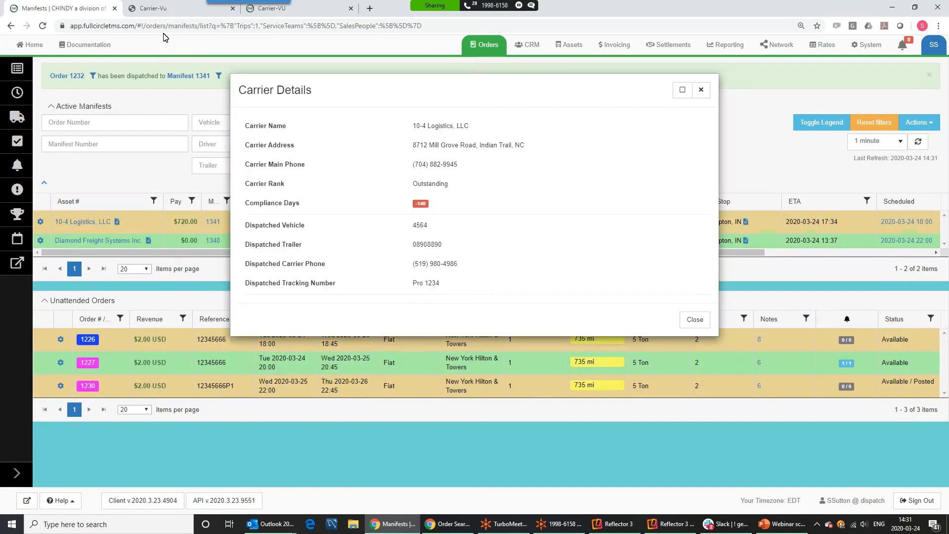
Check vehicle 4564, trailer 08908890, carrier phone and Pro 1234, then close the details and return to Carrier-Vu
left_click(163, 9)
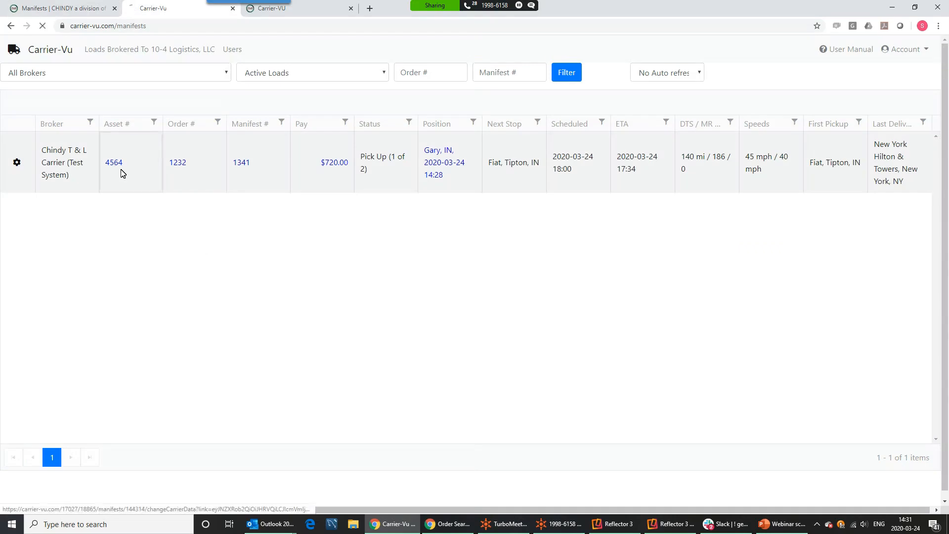
left_click(58, 11)
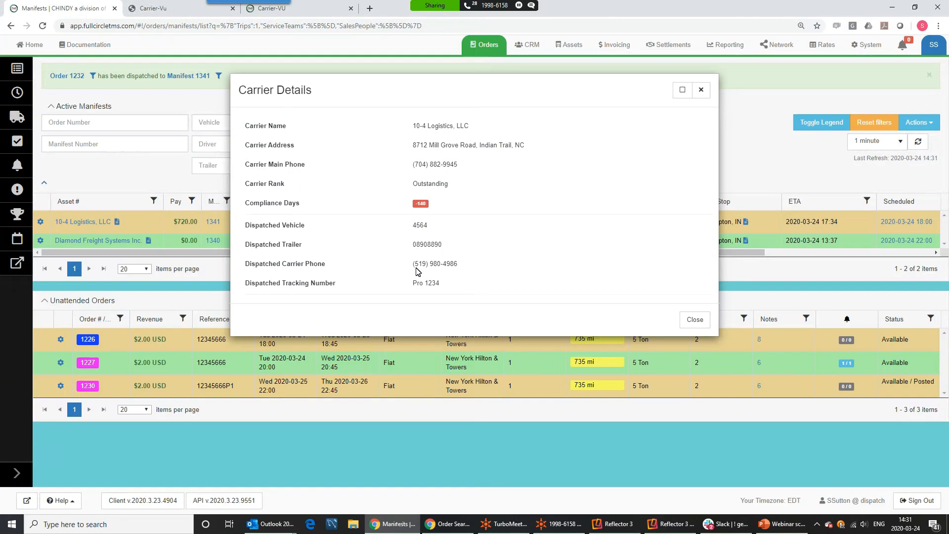
left_click_drag(461, 265, 412, 264)
left_click(700, 91)
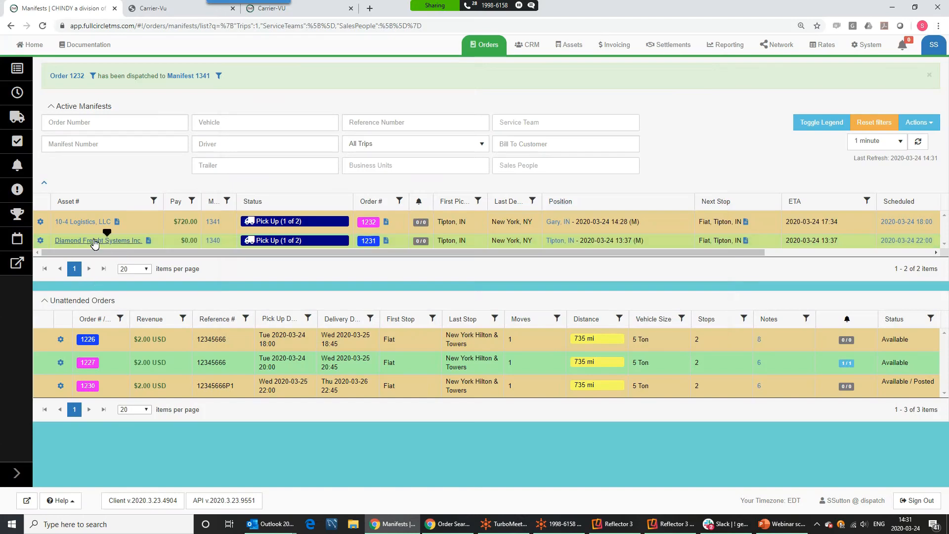
left_click(166, 11)
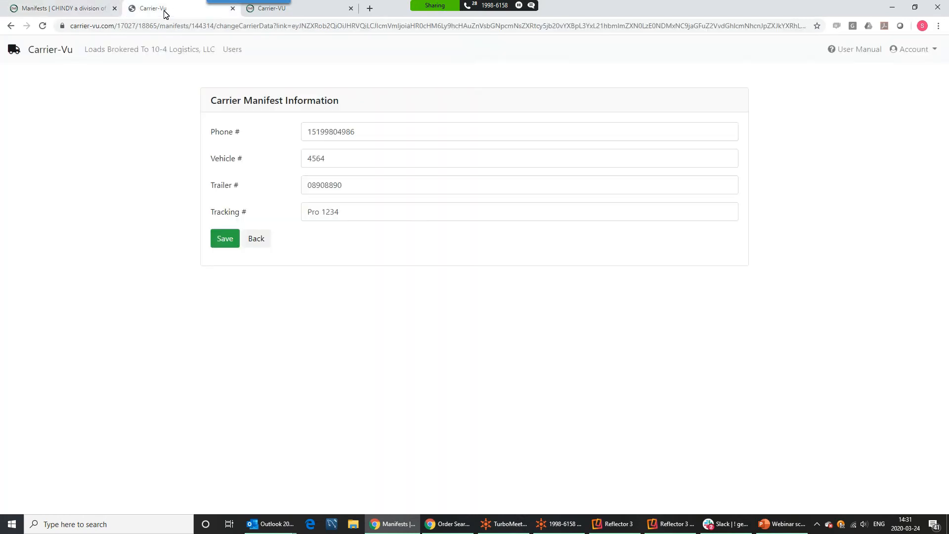
Mark order 1232's load arrived at the Fiat, Tipton, IN pickup, late reason Slowed by Construction
left_click(11, 25)
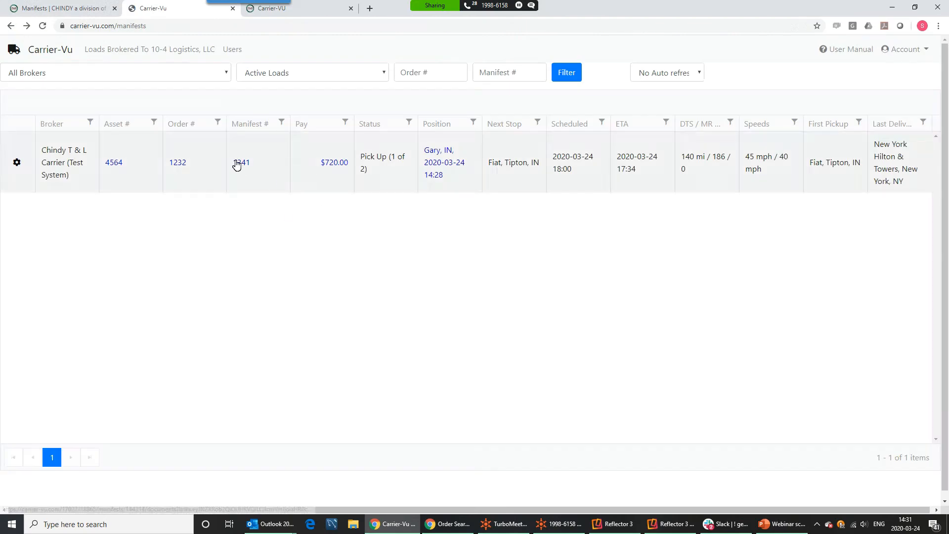
left_click(183, 167)
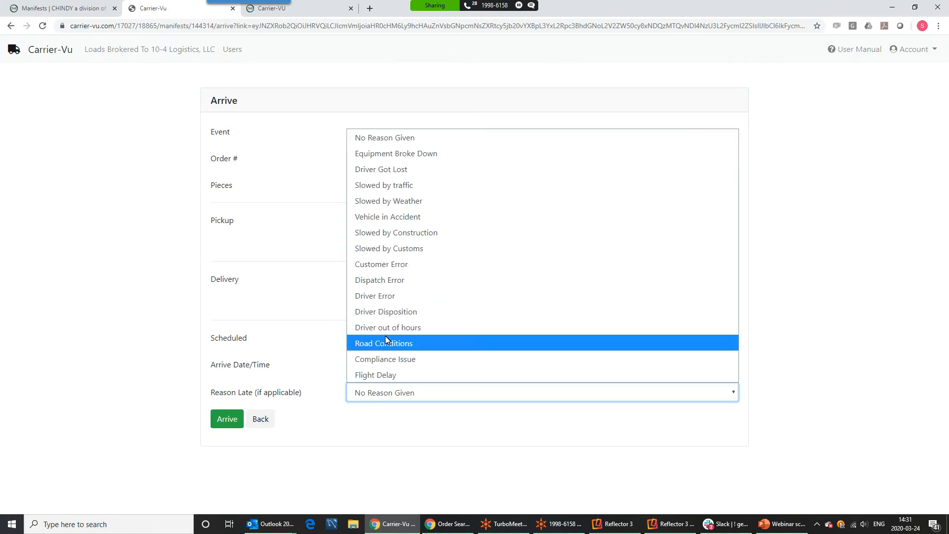
left_click(381, 233)
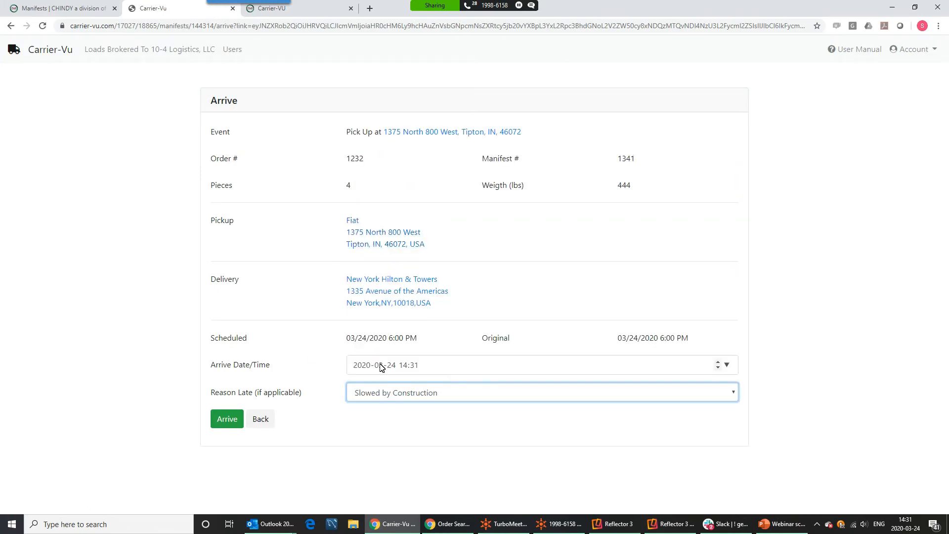
left_click(433, 369)
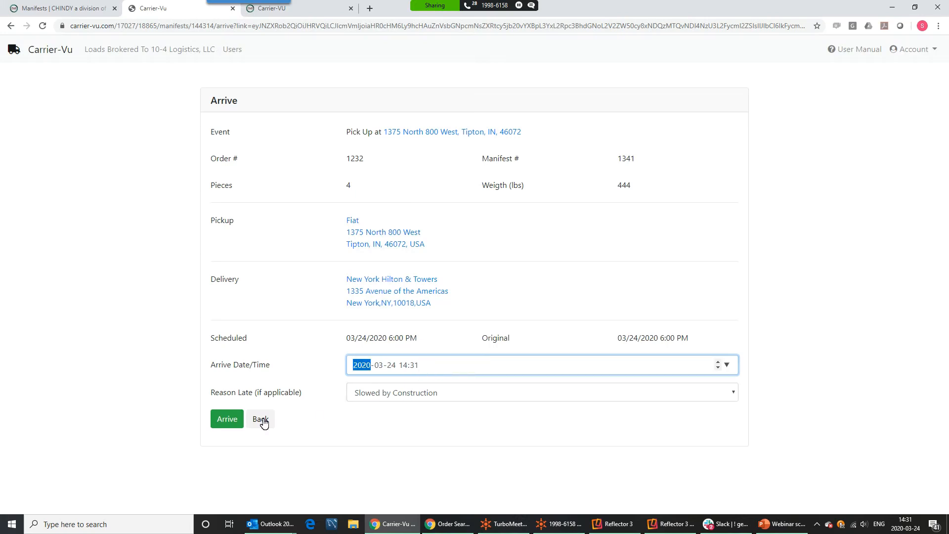
left_click(226, 420)
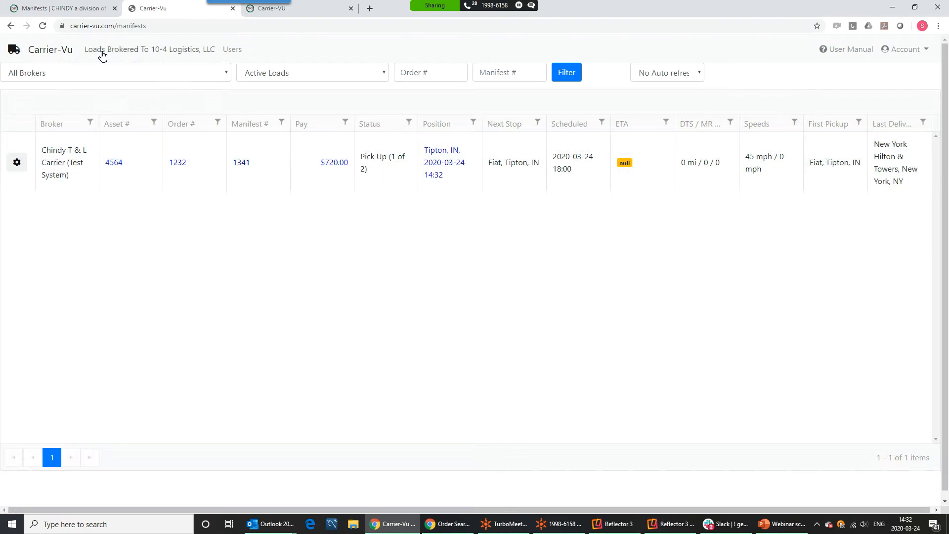
Refresh TMS active manifests so manifest 1341 shows arrival at Tipton, IN at 14:32
left_click(45, 8)
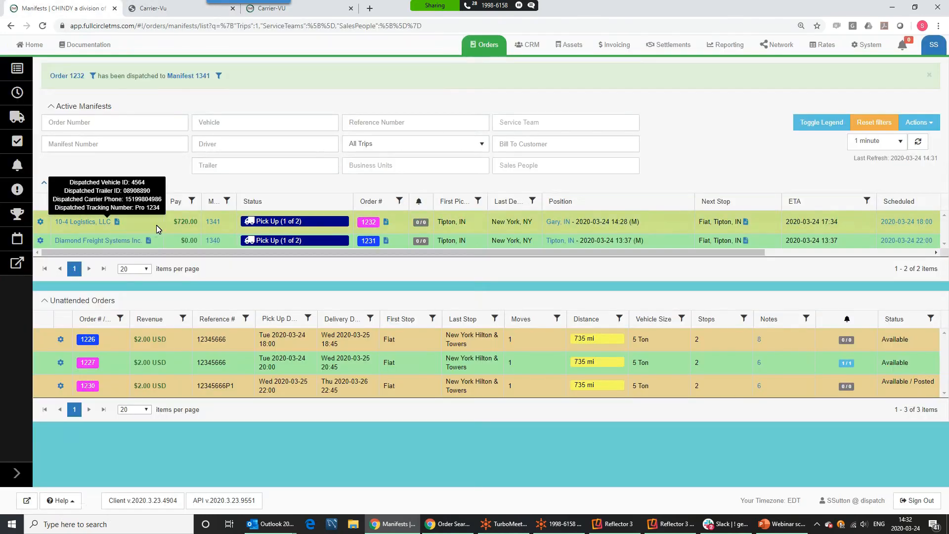
left_click(919, 144)
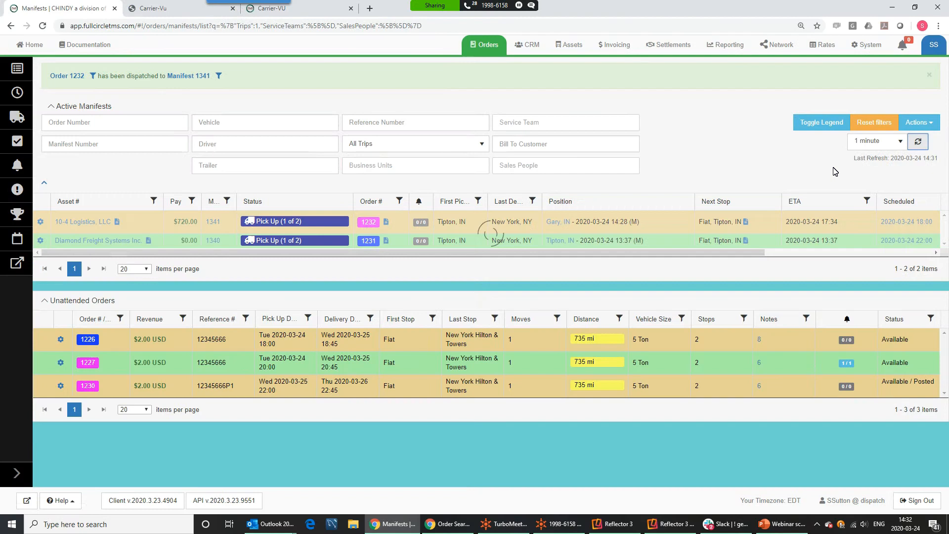
mouse_move(251, 222)
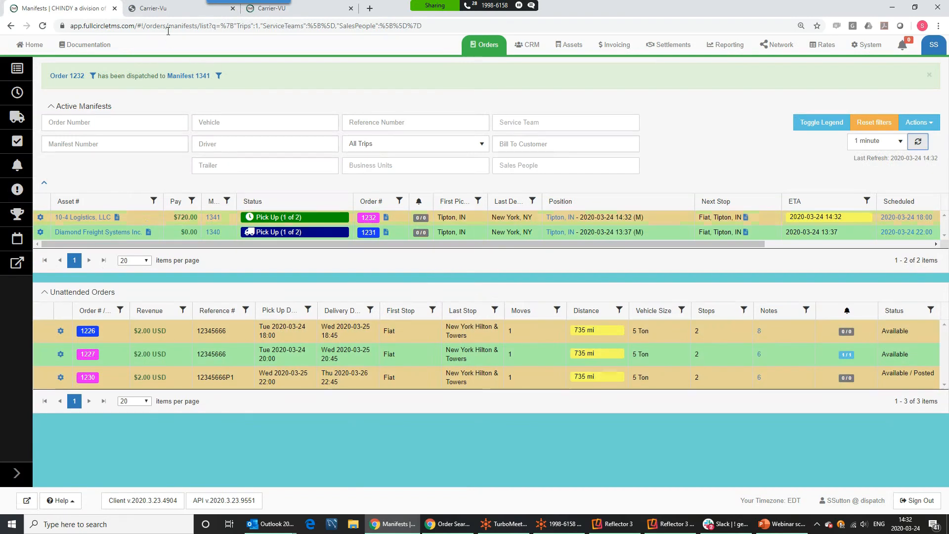
left_click(171, 10)
left_click(19, 163)
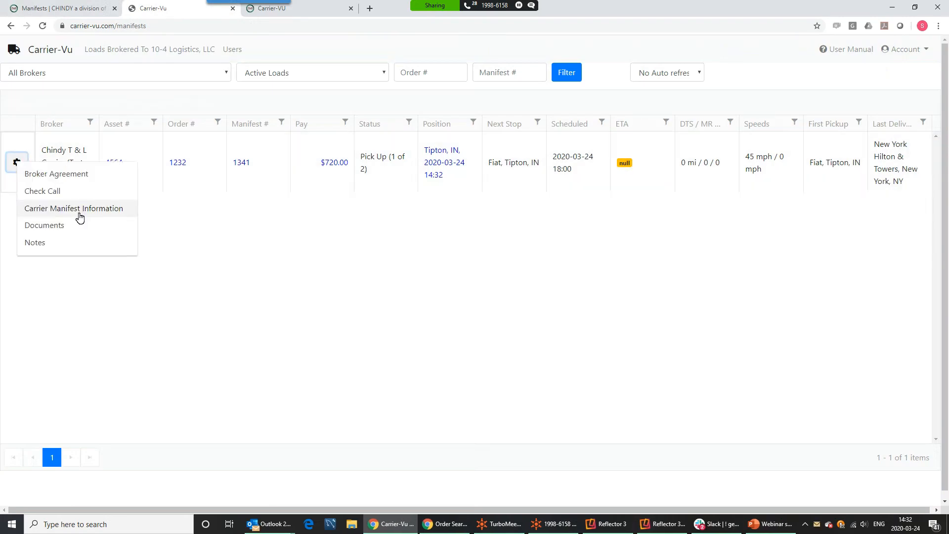
Attach iPhone Settings.jpg to the load as a Bill of Lading with comment 'Here you go'
left_click(57, 227)
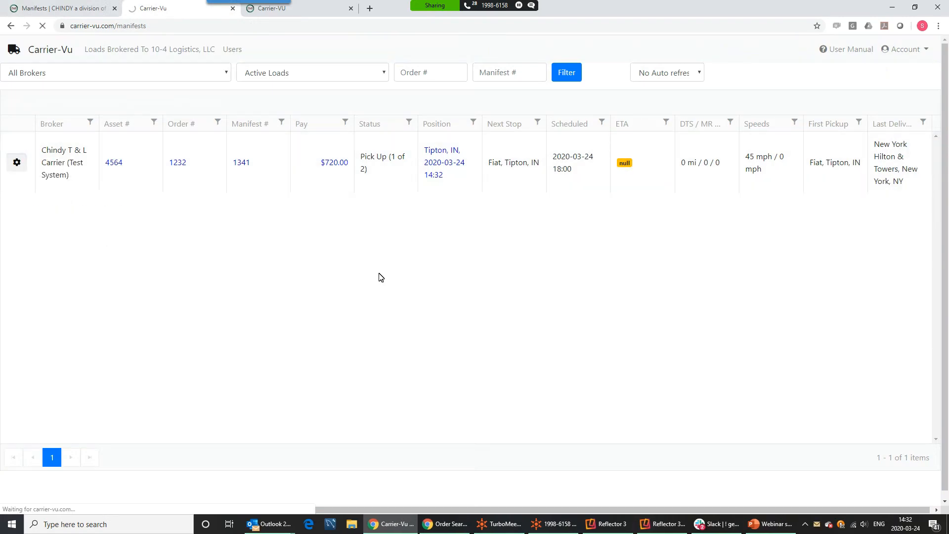
left_click(229, 275)
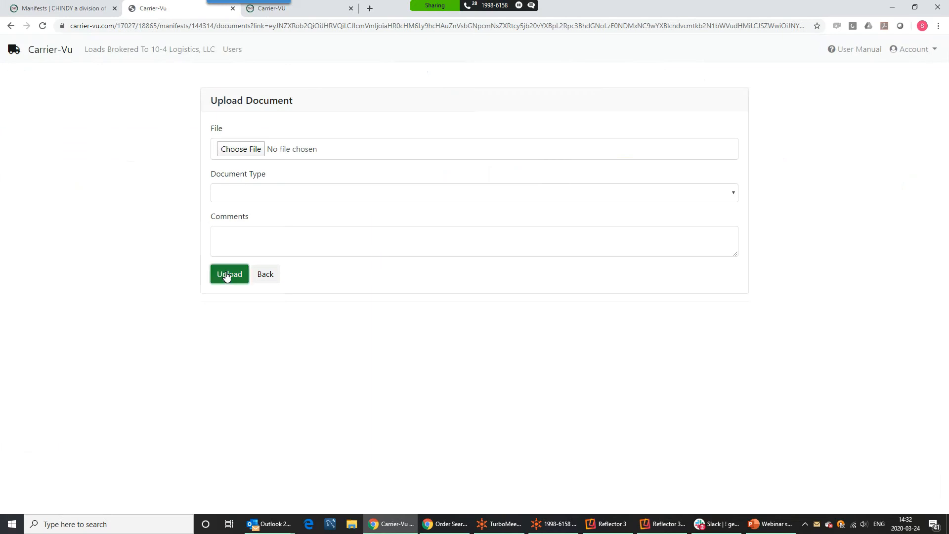
left_click(257, 155)
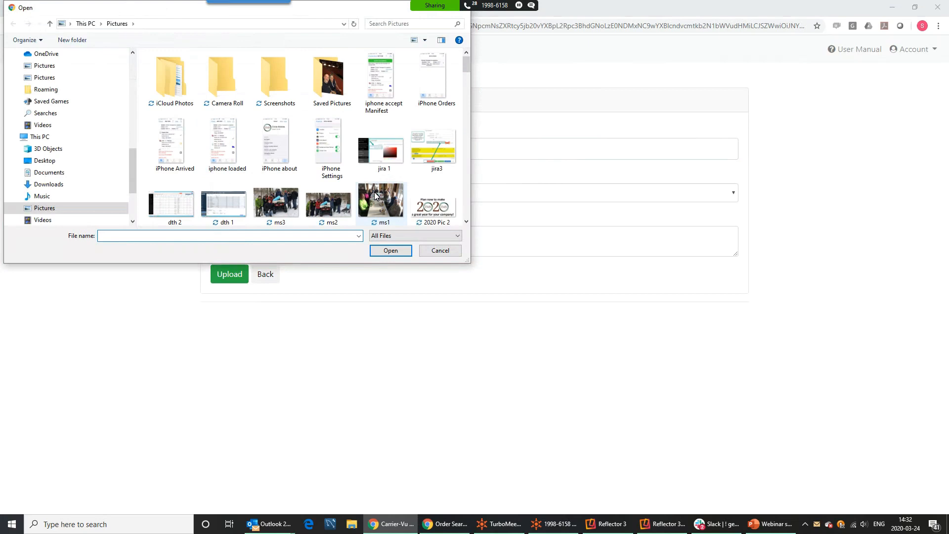
double_click(331, 151)
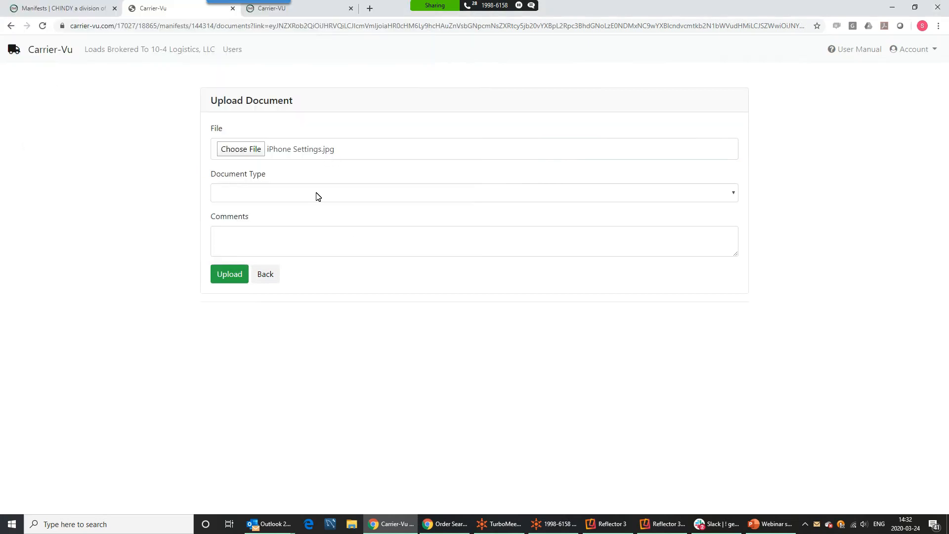
left_click(247, 198)
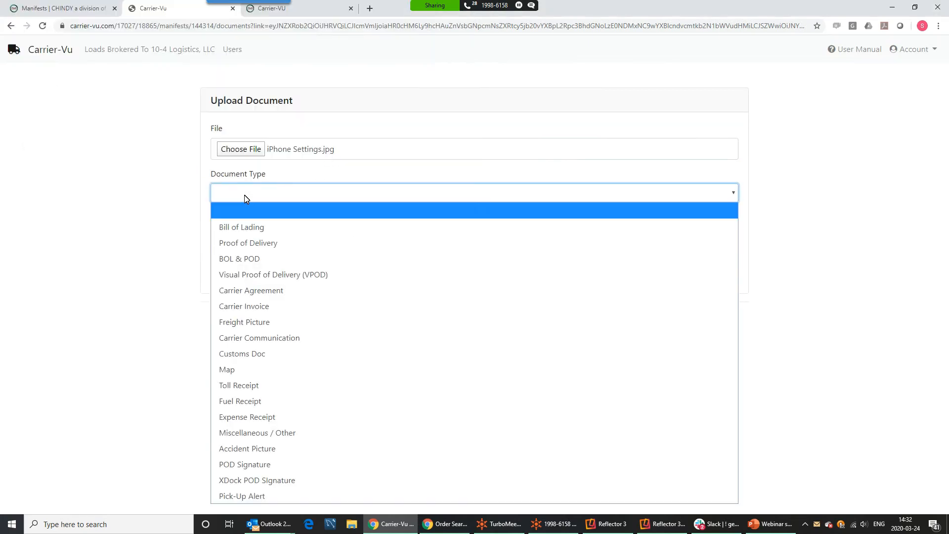
left_click(253, 229)
left_click(250, 243)
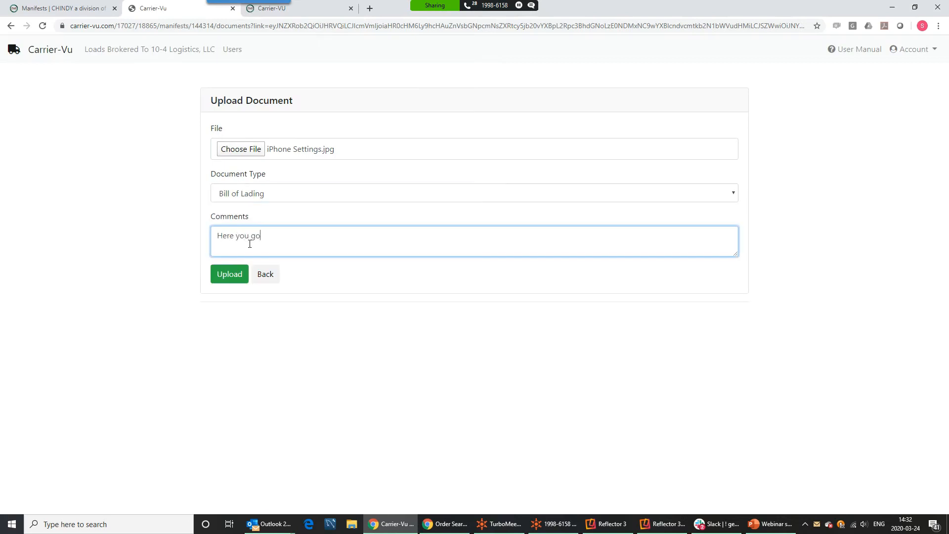
left_click(232, 276)
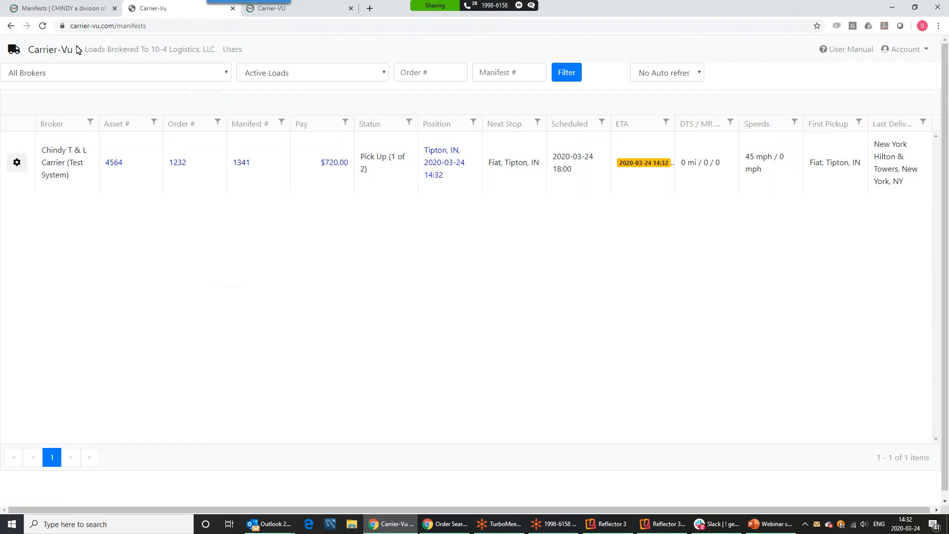
Refresh manifests and view manifest 1341's uploaded iPhone Settings.jpg Bill of Lading image
left_click(40, 12)
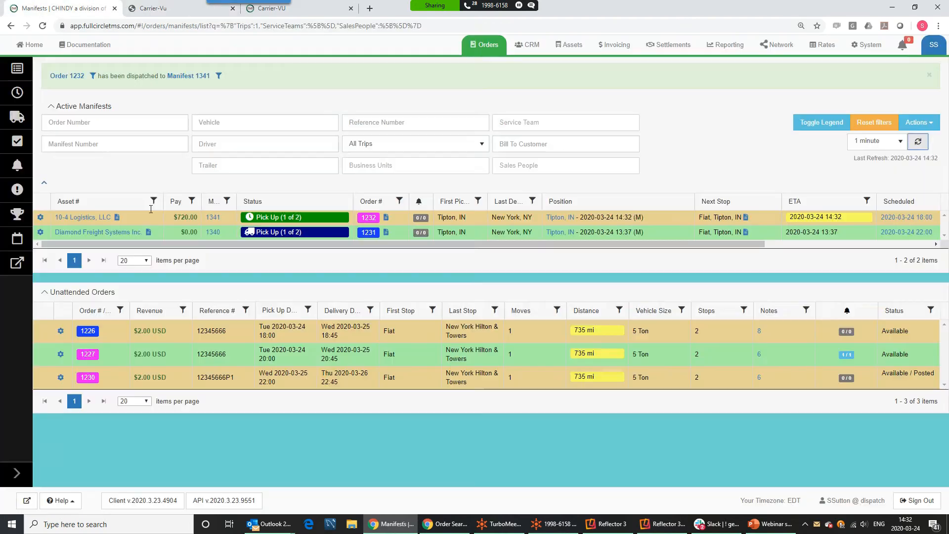
left_click(918, 141)
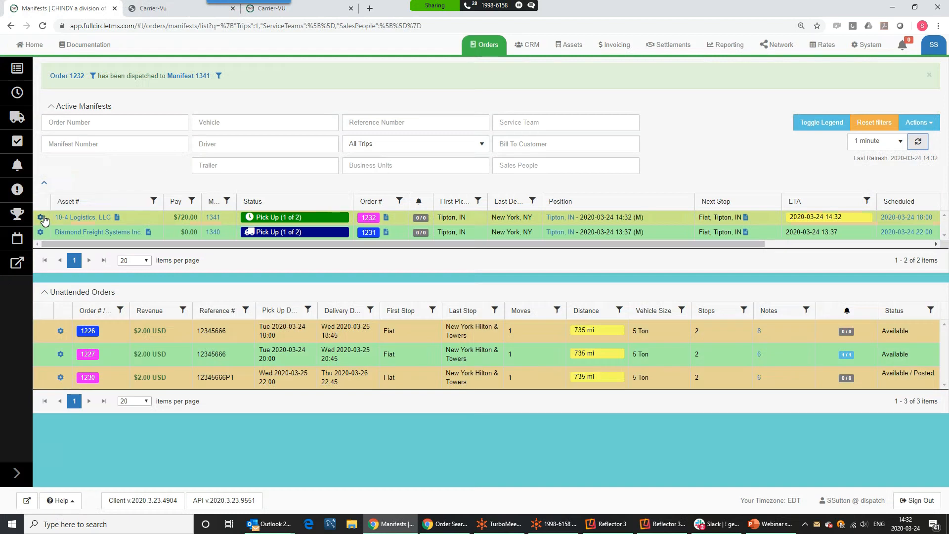
left_click(40, 217)
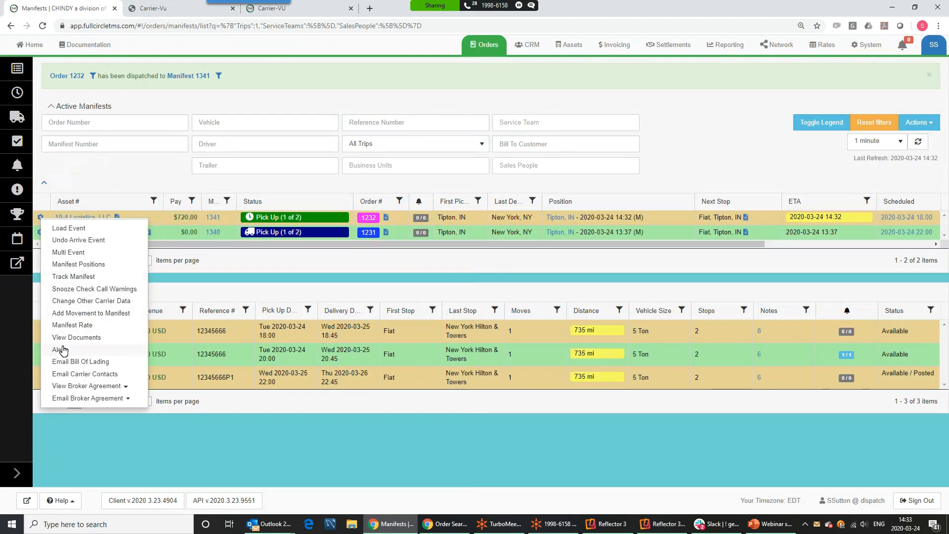
left_click(82, 337)
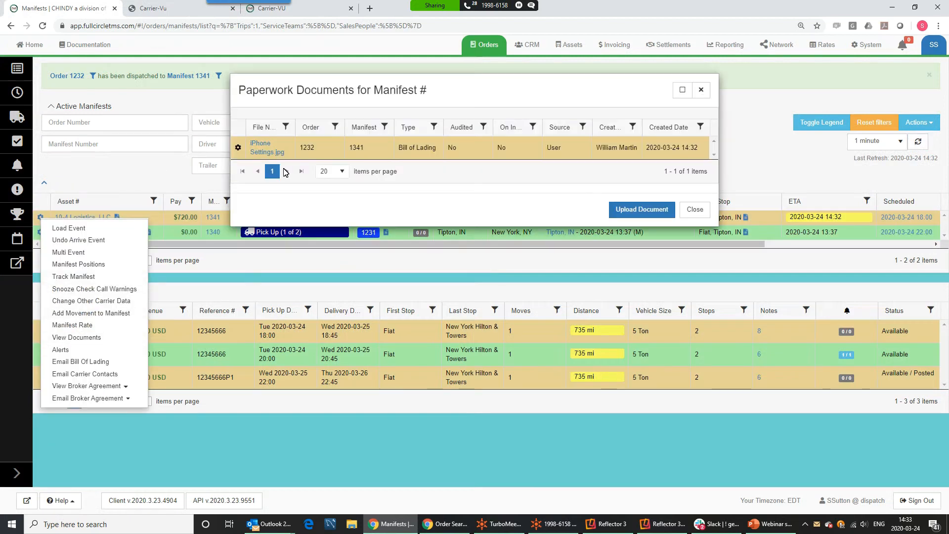
left_click(269, 152)
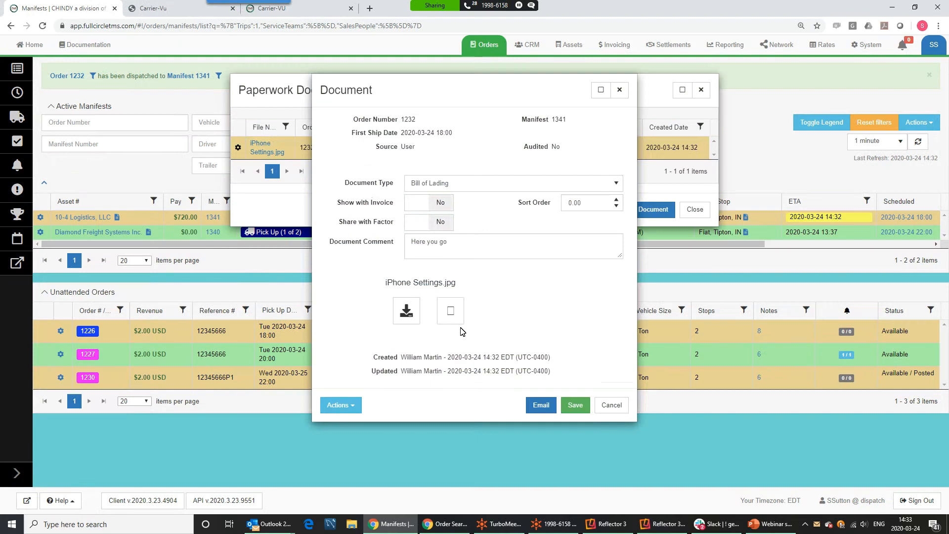
left_click(453, 317)
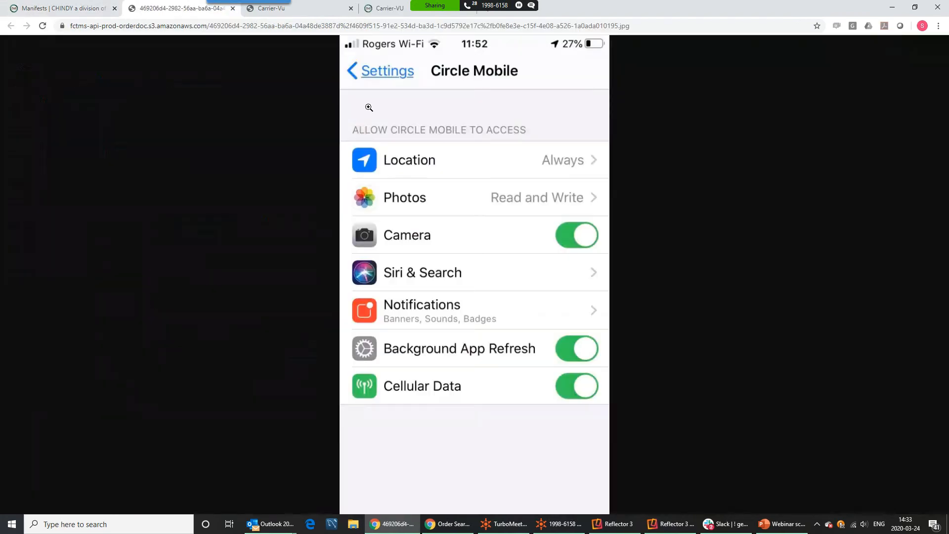
left_click(233, 8)
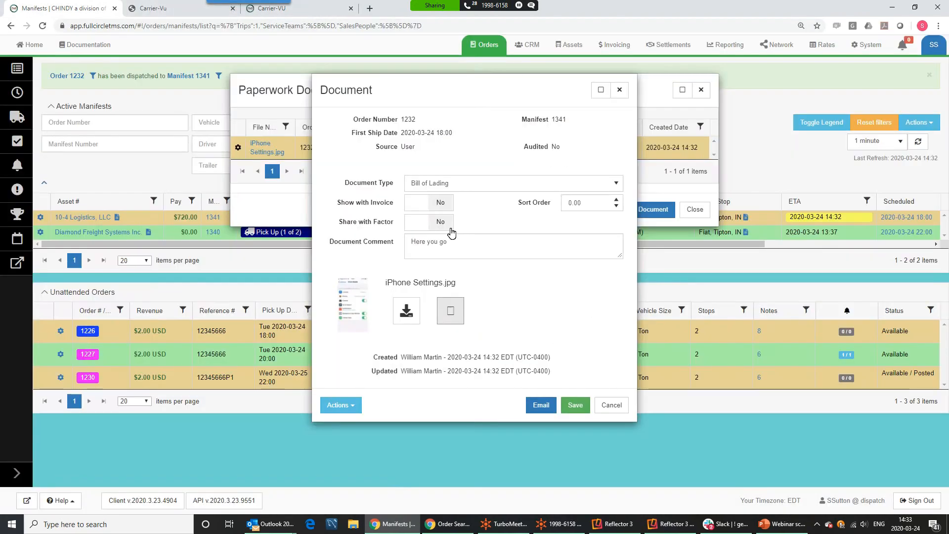
Set the document's Show with Invoice to Yes, save, and reopen it to confirm
left_click(442, 207)
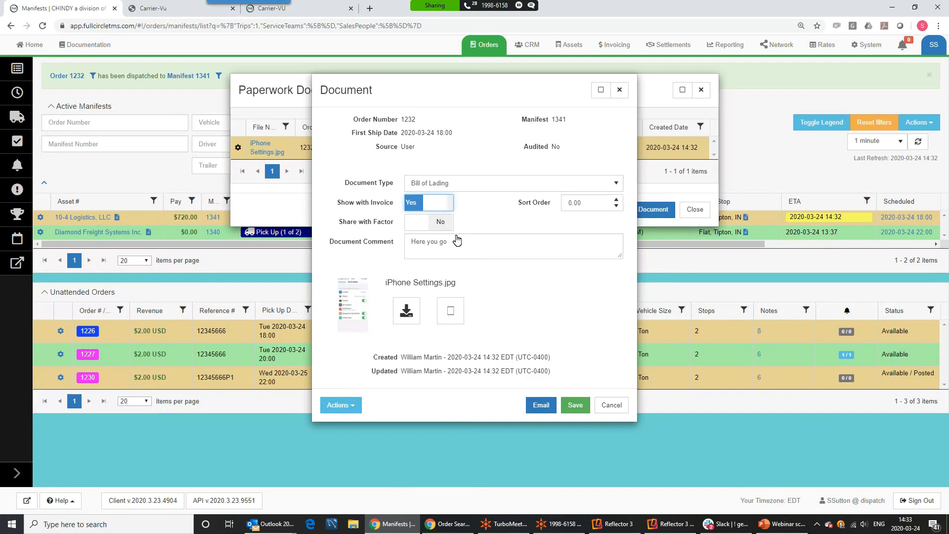
left_click(575, 405)
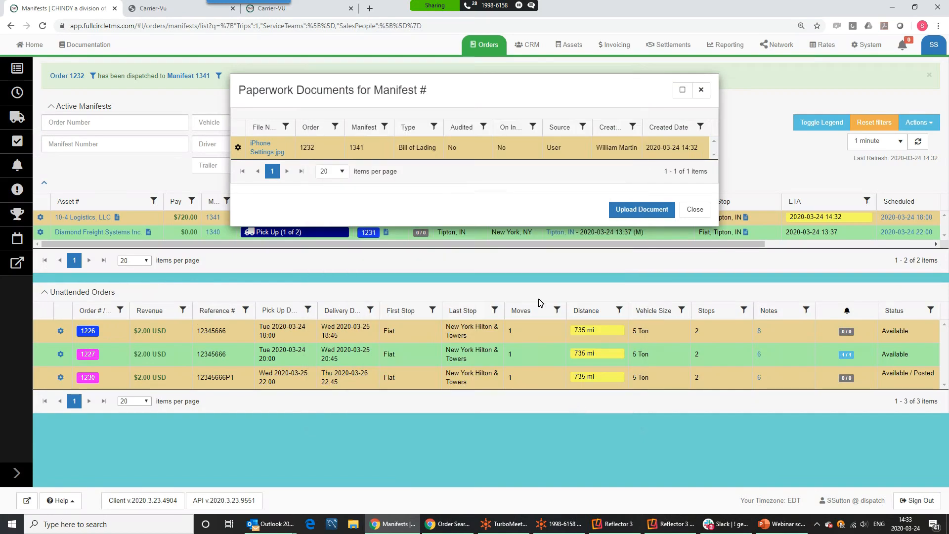
left_click(276, 155)
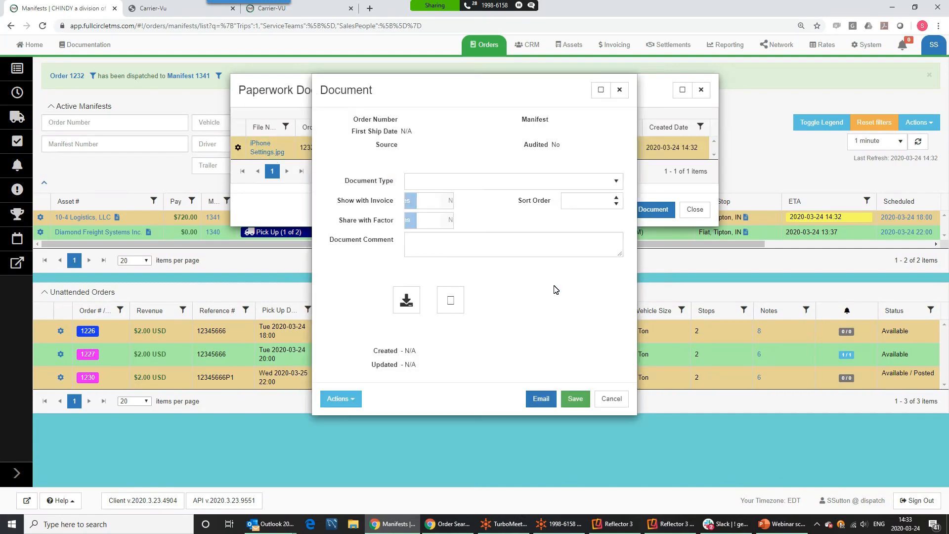
Start an e-mail of the Bill of Lading, adding a contact recipient and a short note
left_click(541, 409)
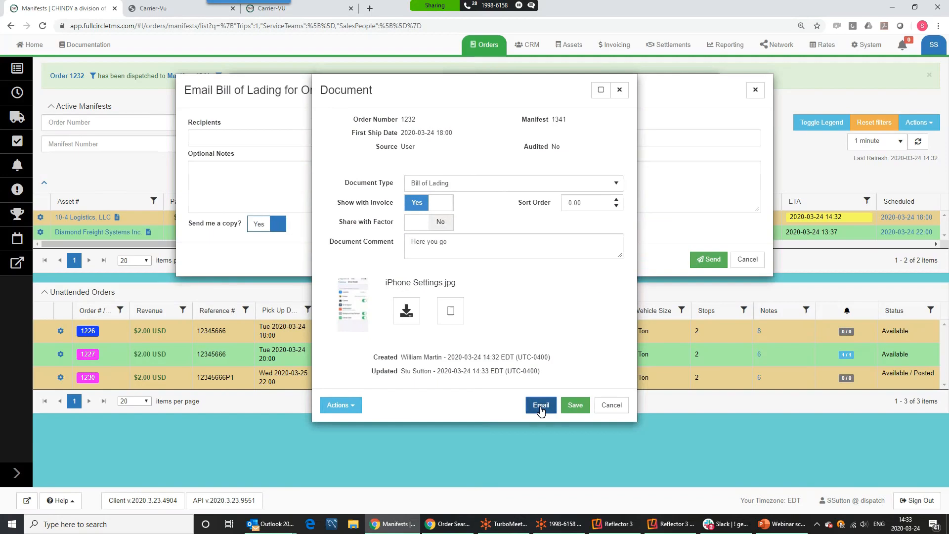
left_click(620, 90)
left_click(282, 139)
left_click(261, 180)
left_click(258, 179)
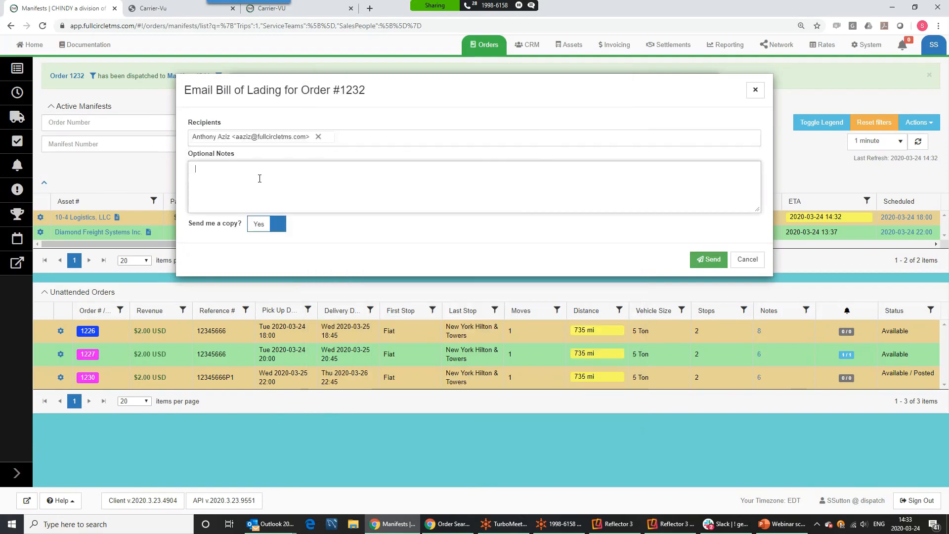
type("adga")
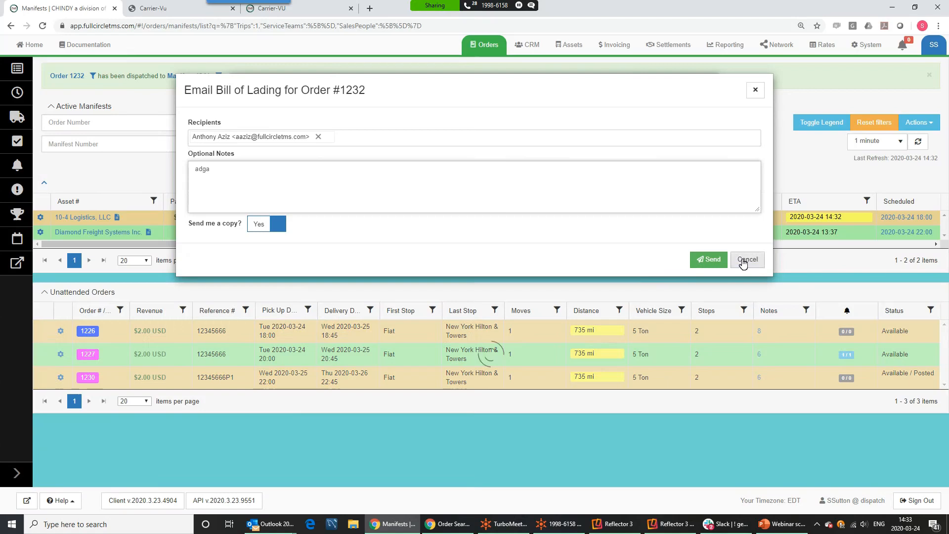
Cancel the Bill of Lading e-mail and close the Paperwork Documents list
left_click(747, 259)
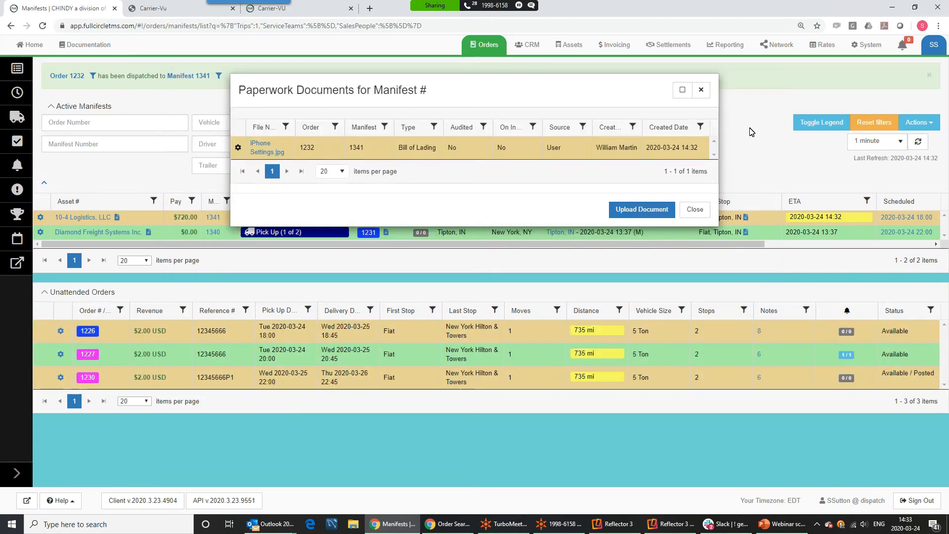
left_click(696, 209)
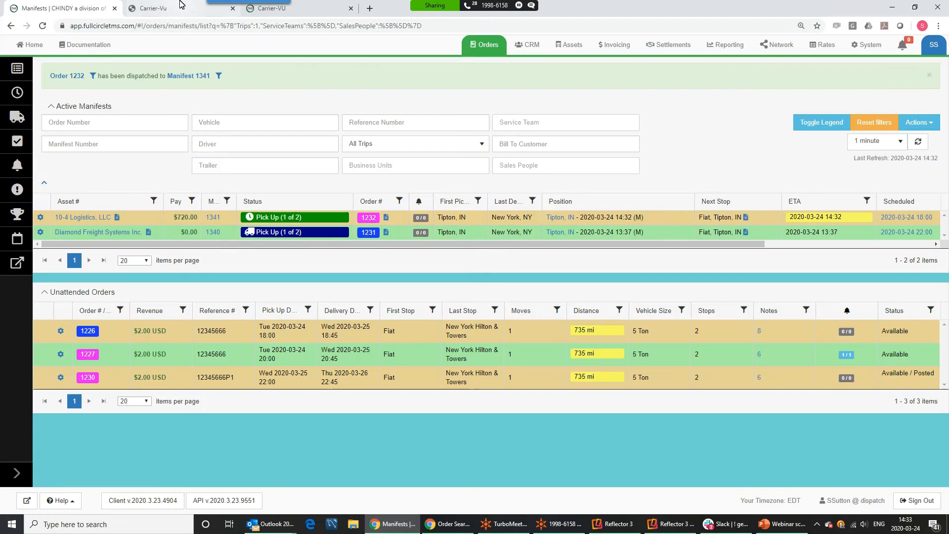
left_click(163, 12)
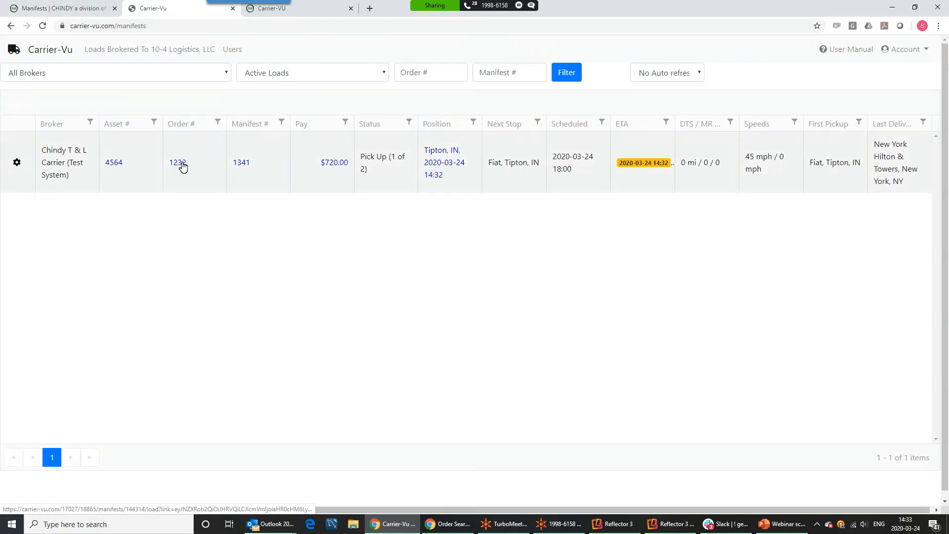
Save the note 'Might be 10 minutes late' on order 1232's Fiat, Tipton, IN stop
left_click(247, 167)
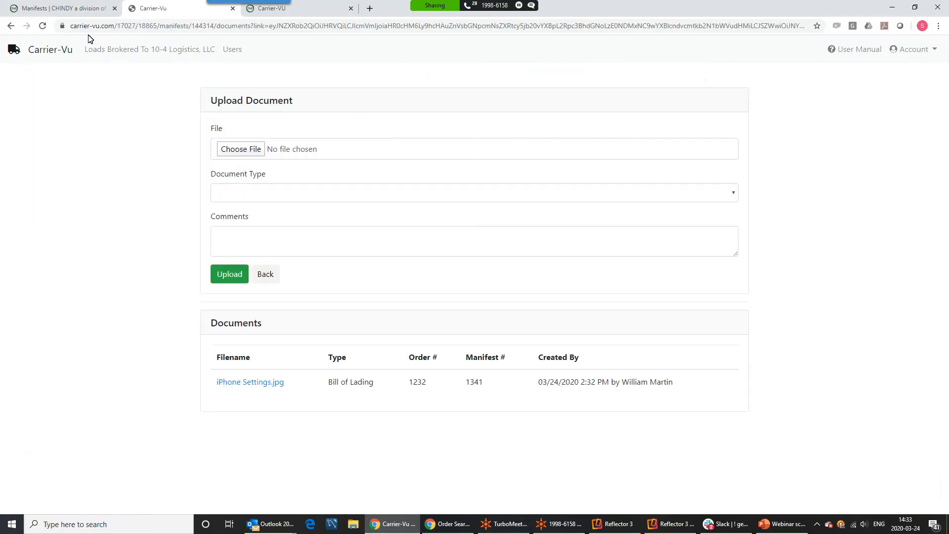
left_click(10, 26)
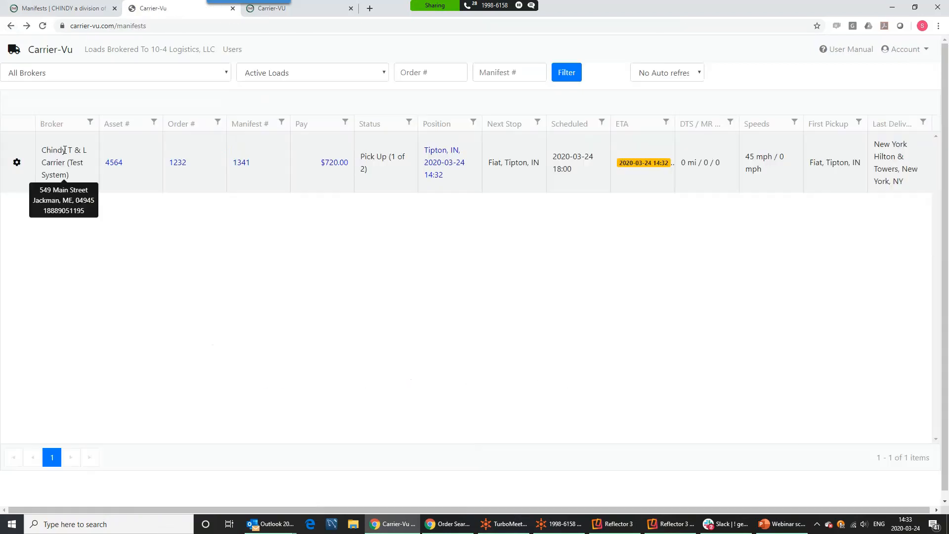
left_click(17, 162)
left_click(35, 246)
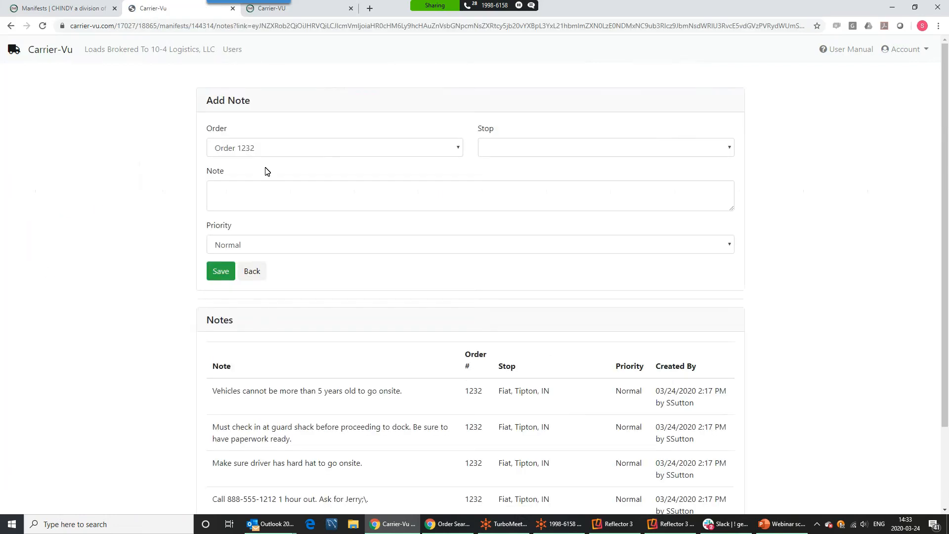
left_click(550, 150)
left_click(500, 181)
left_click(334, 204)
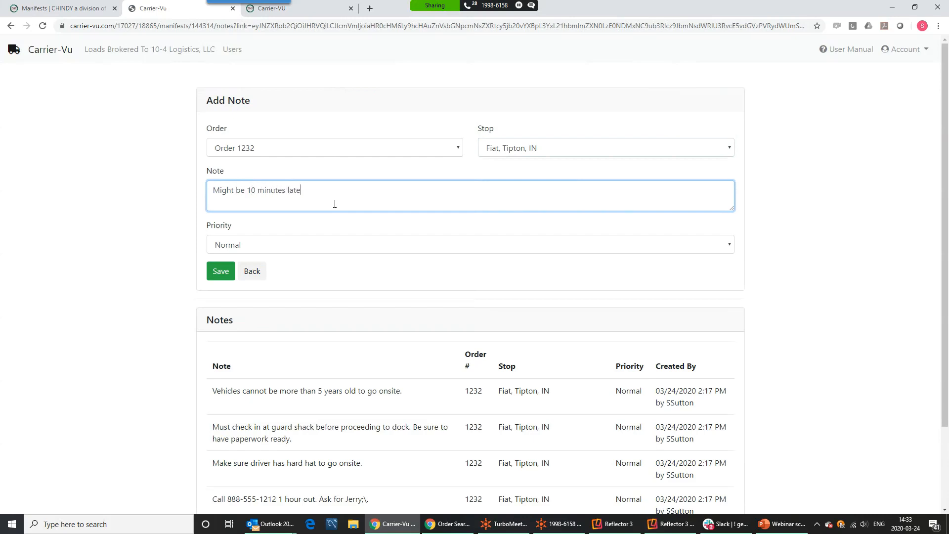
left_click(223, 274)
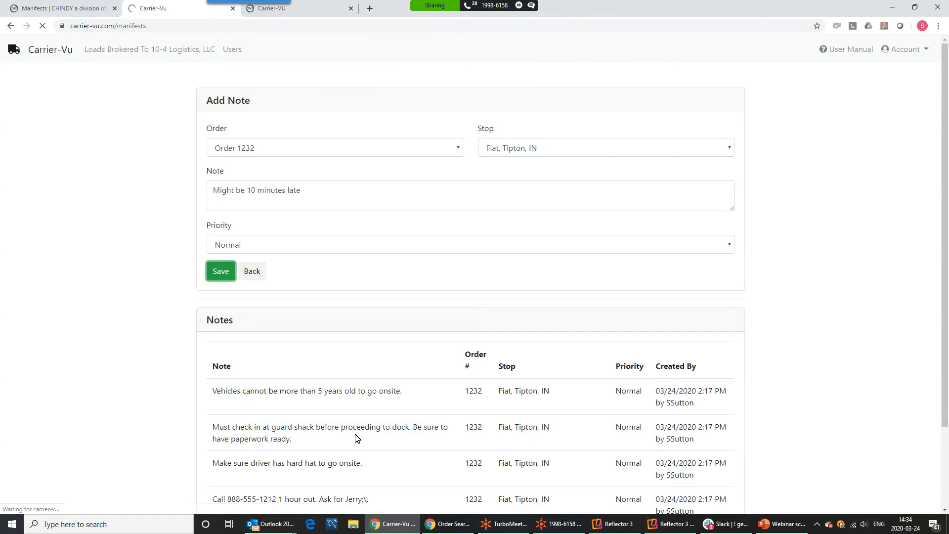
Reopen the load's notes and confirm the 'Might be 10 minutes late' note is listed
left_click(18, 163)
left_click(57, 239)
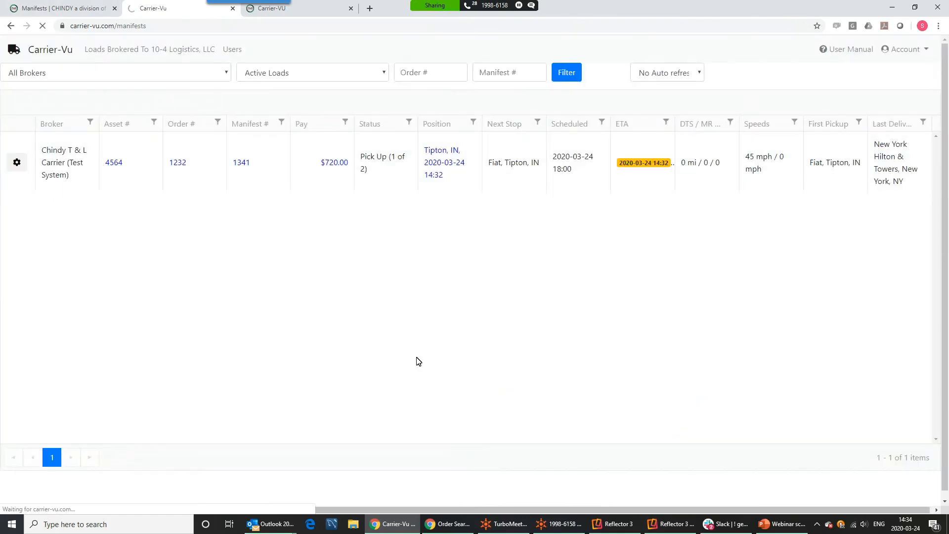
scroll(466, 413, "down", 2)
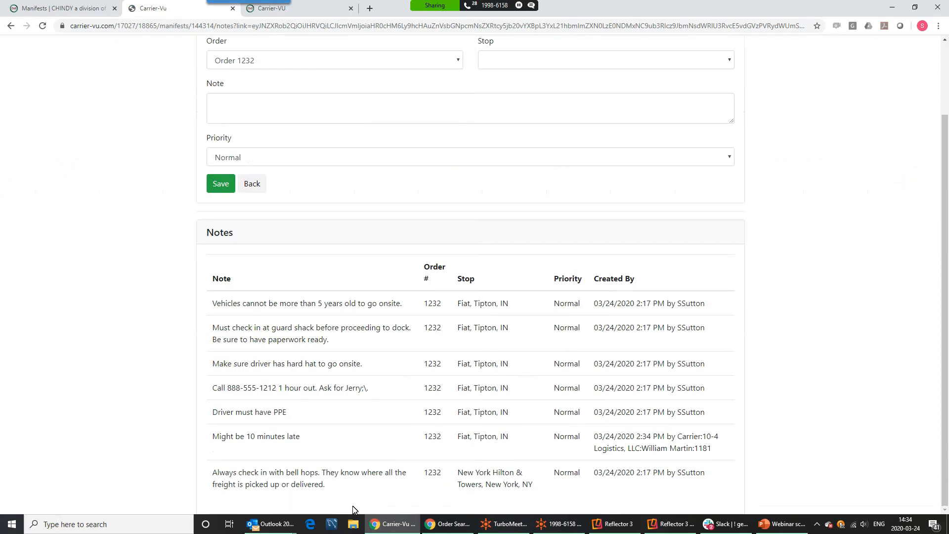
left_click_drag(217, 437, 309, 438)
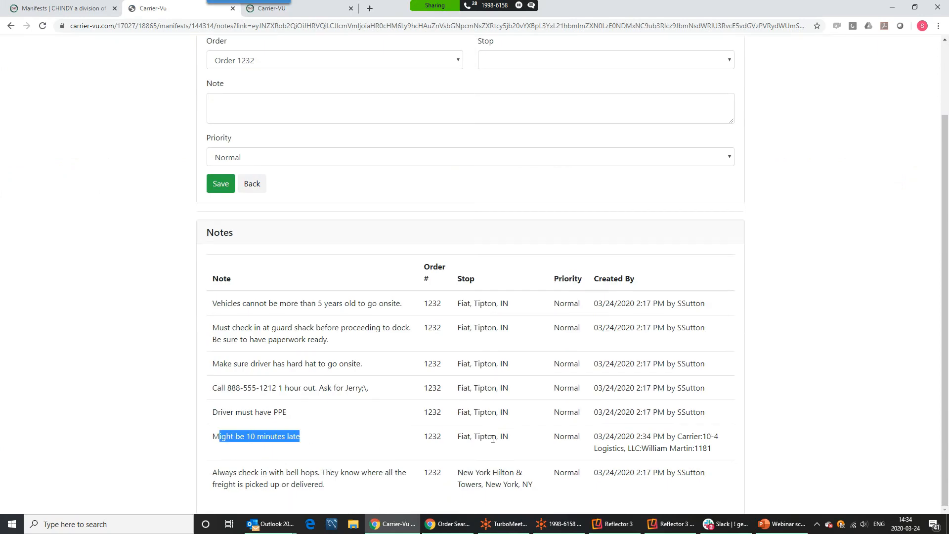
scroll(94, 177, "up", 2)
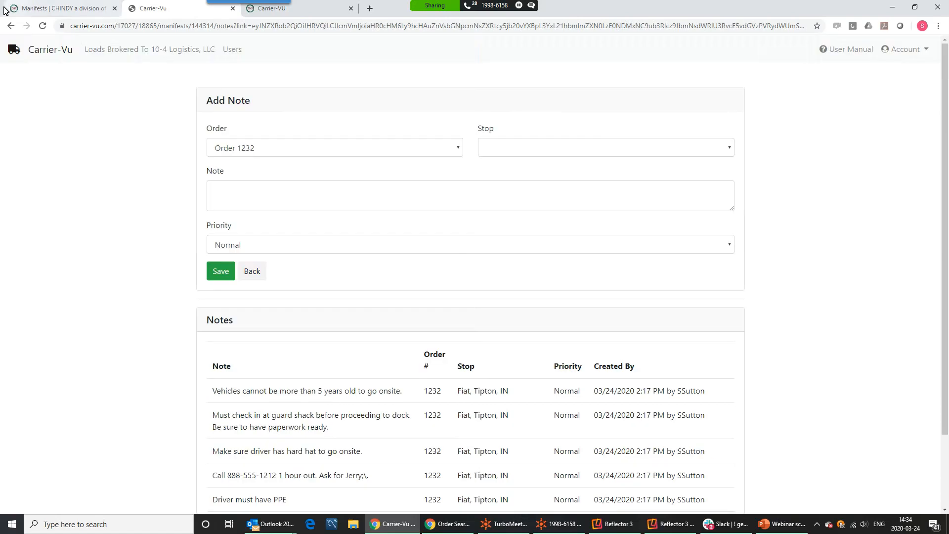
left_click(37, 11)
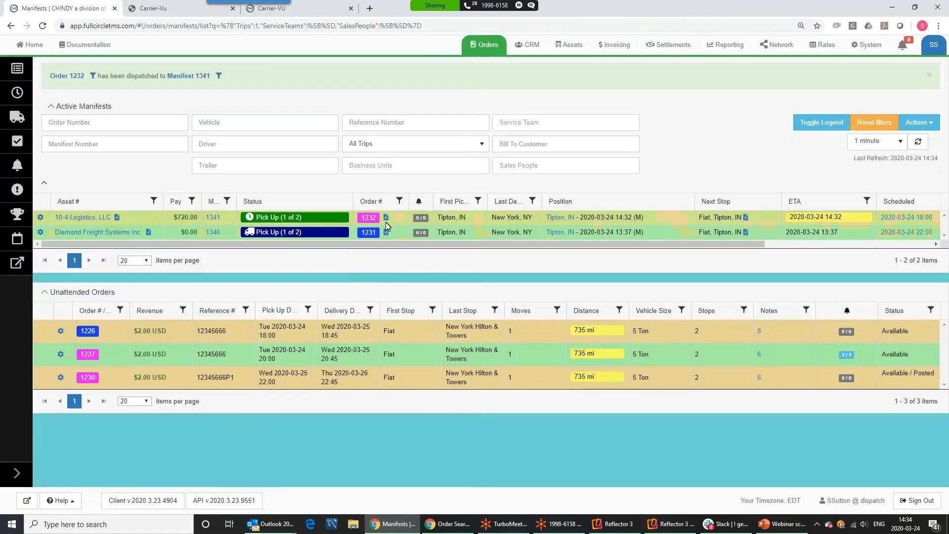
Drag the Notes column beside Order # and confirm order 1232's 9 notes include 'Might be 10 minutes late'
left_click_drag(527, 244, 776, 232)
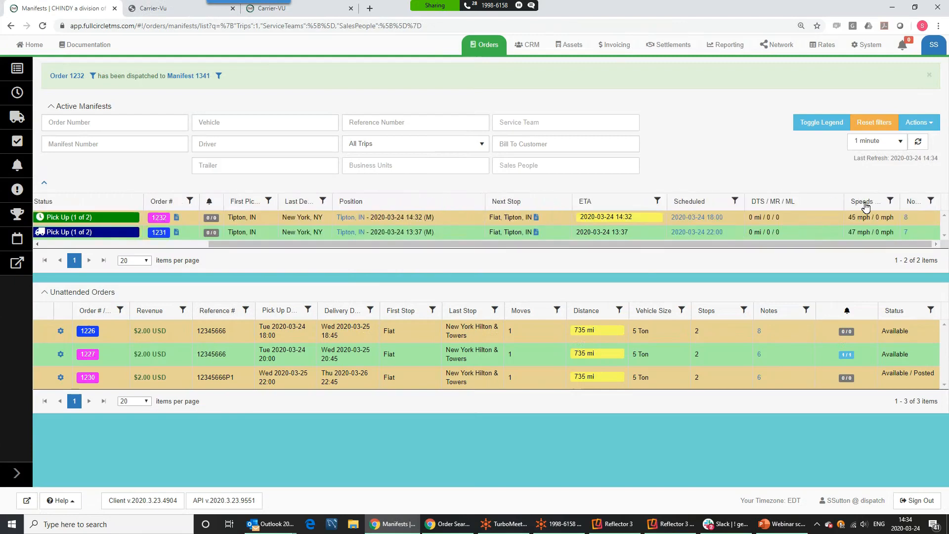
left_click_drag(916, 202, 222, 204)
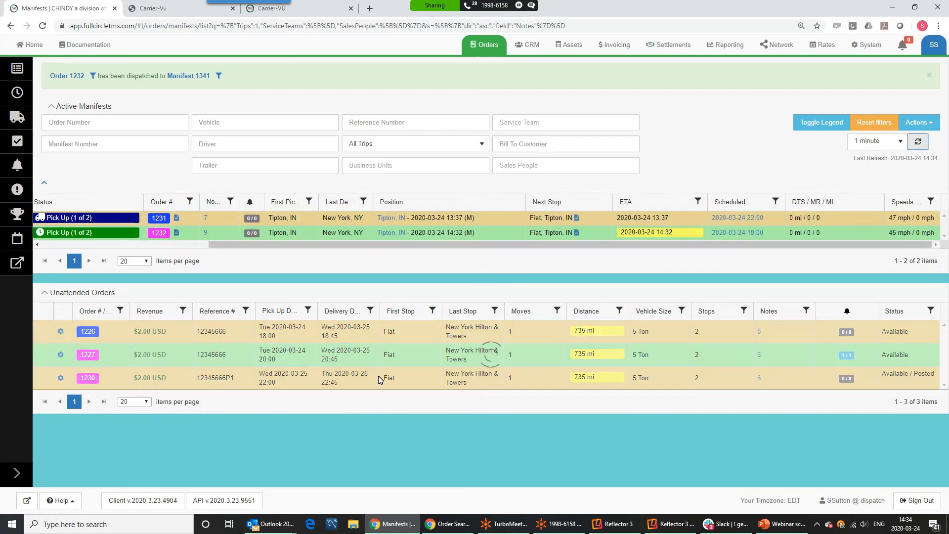
left_click(206, 233)
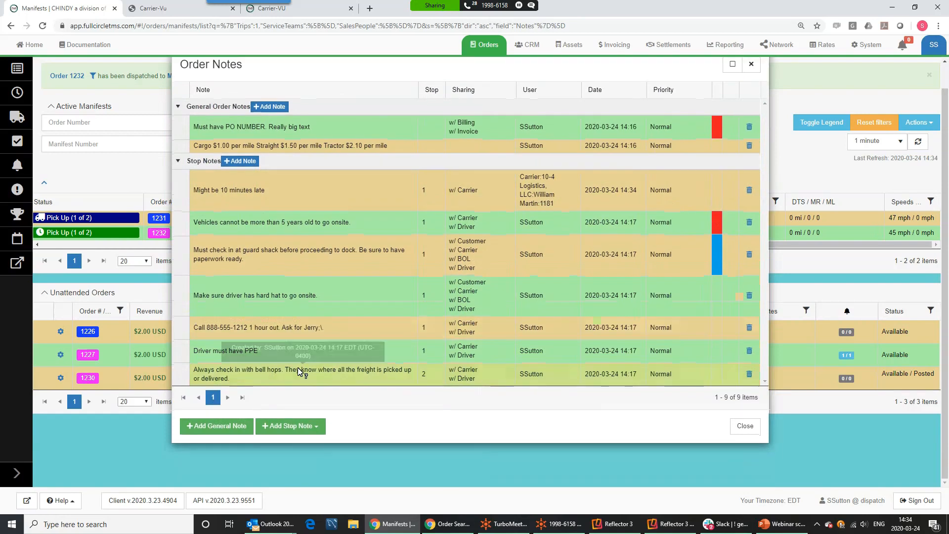
left_click_drag(277, 198, 195, 187)
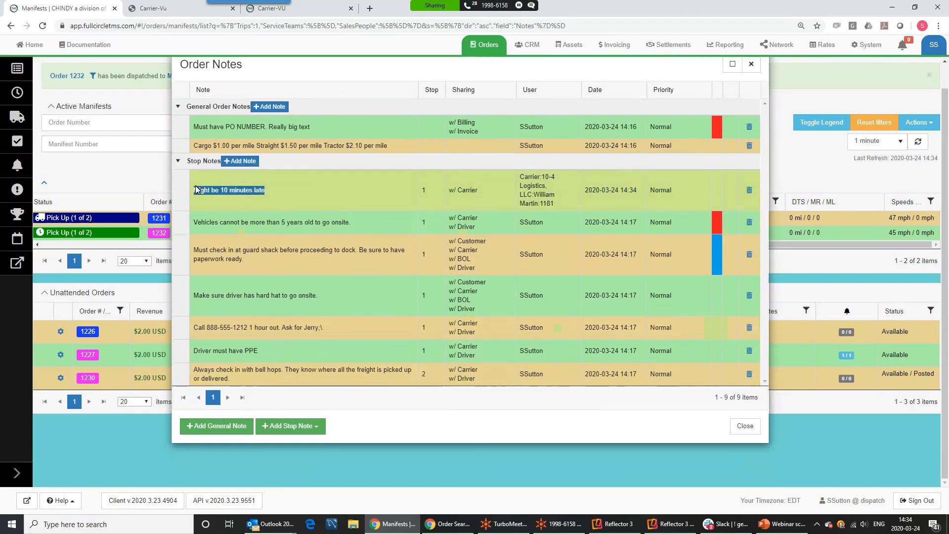
left_click(751, 64)
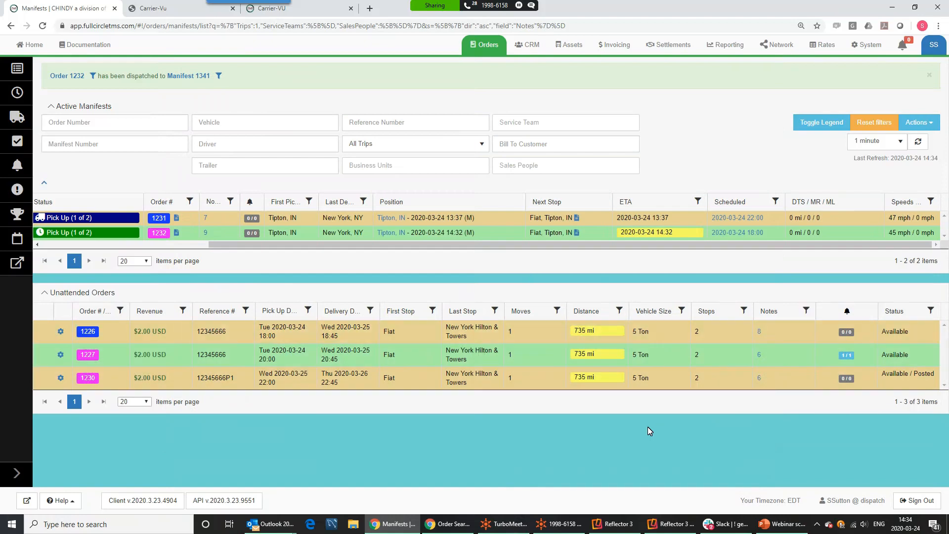
Rearrange the Active Manifests grid columns by dragging their headers
left_click_drag(224, 246, 34, 245)
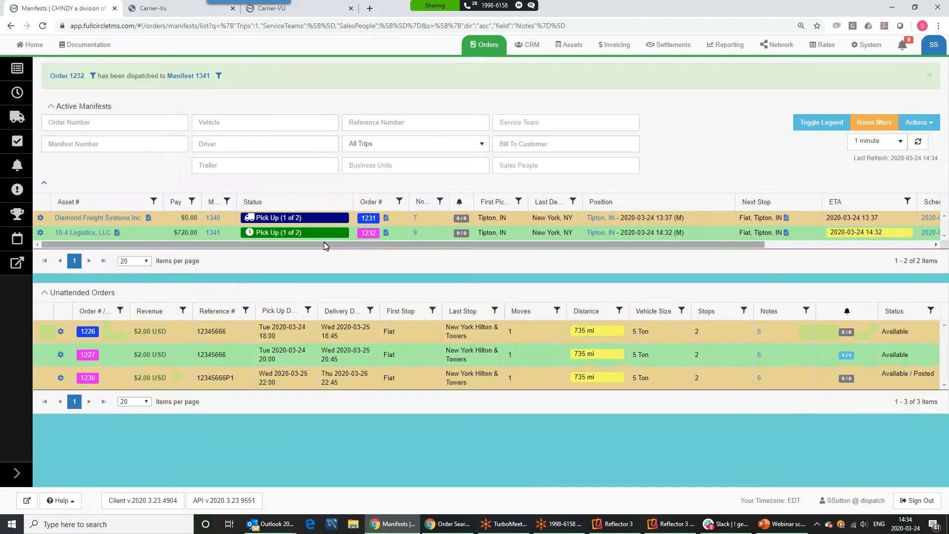
left_click_drag(314, 246, 548, 267)
left_click_drag(468, 261, 233, 236)
Review the Show/Hide Columns settings, then reload the manifest and order data
left_click(919, 123)
left_click(873, 142)
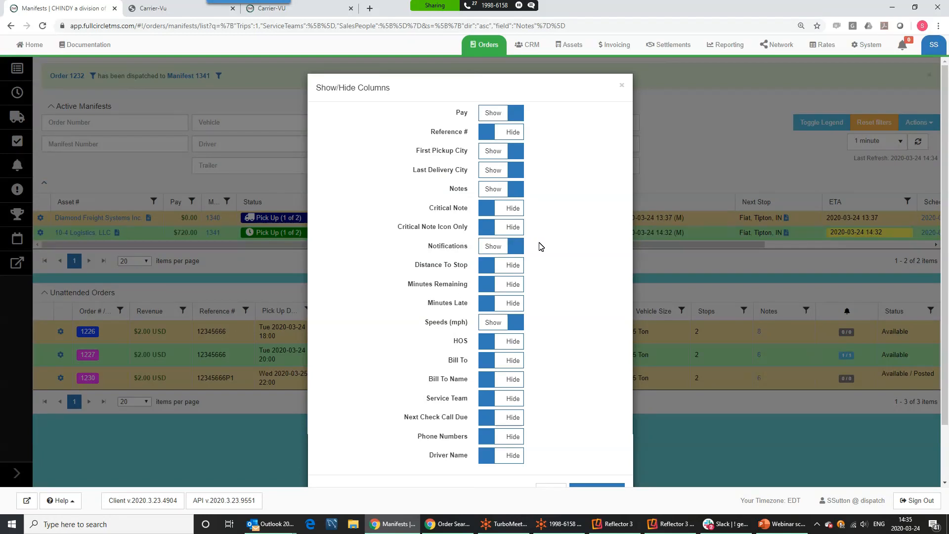
left_click(622, 87)
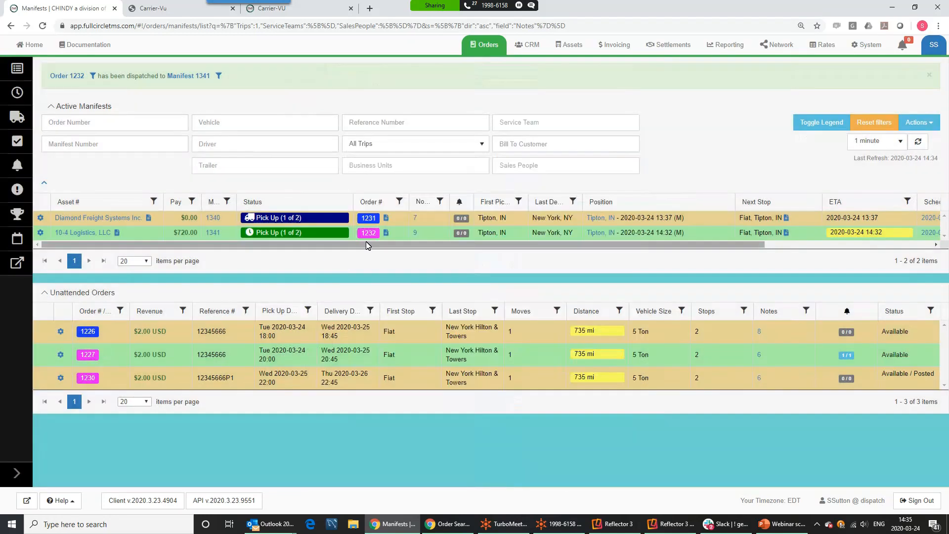
left_click_drag(576, 245, 529, 240)
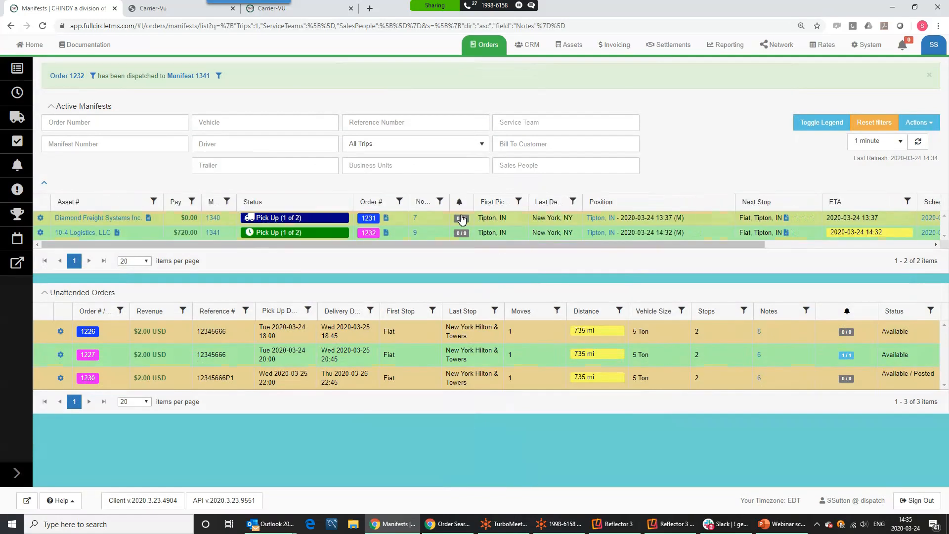
left_click(918, 144)
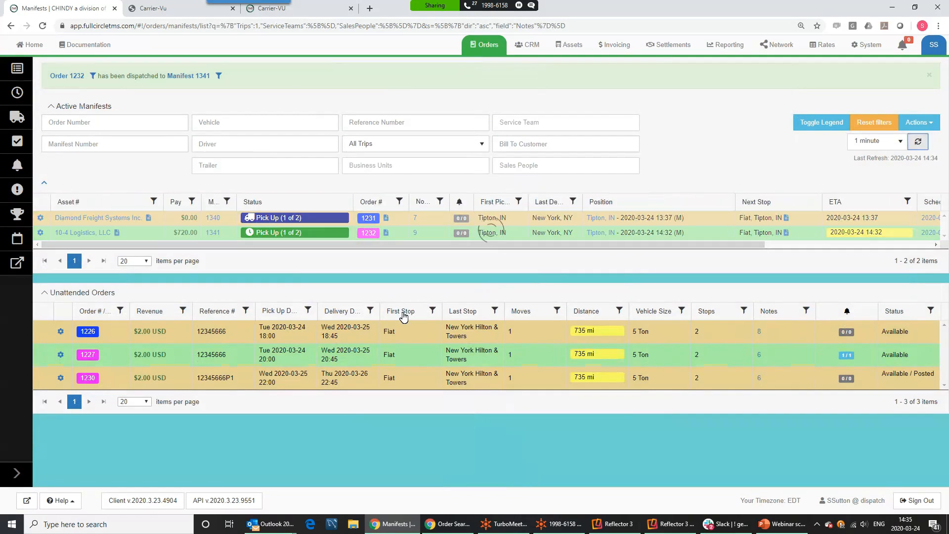
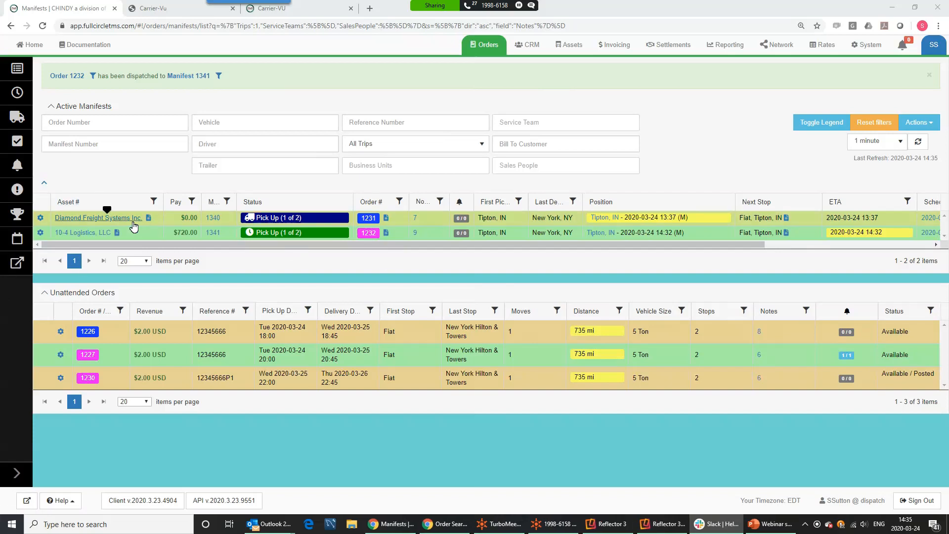
Start Carrier-Vu Circle Mobile tracking for manifest 1340 with the driver's phone number and contact e-mail
left_click(664, 523)
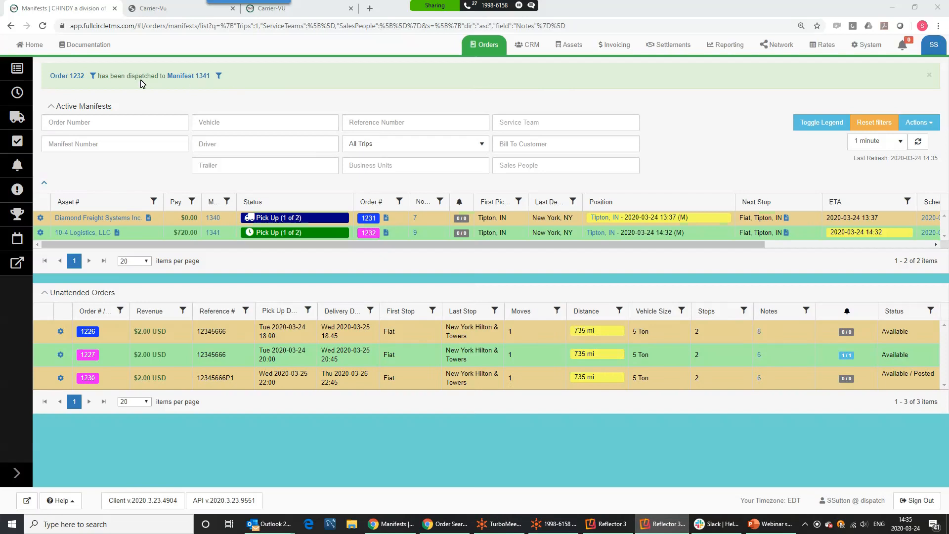
left_click(40, 218)
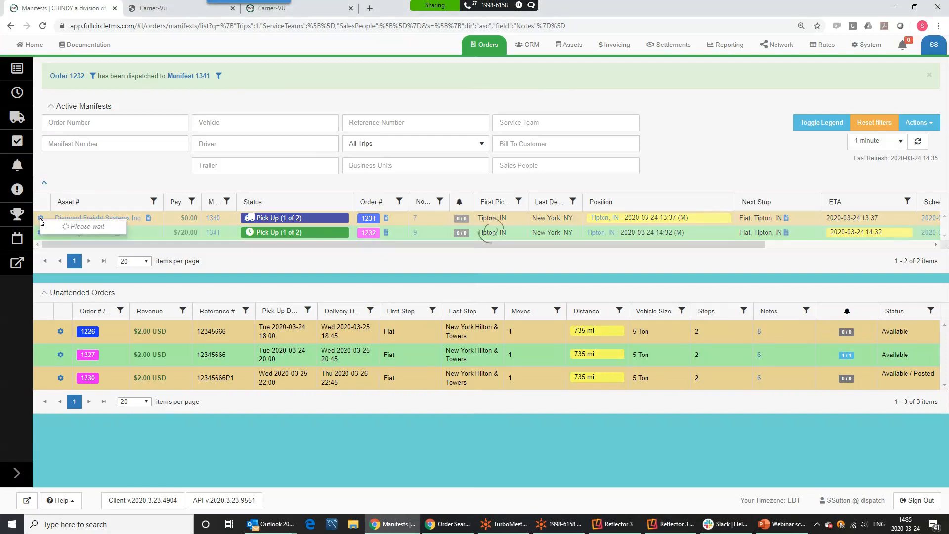
left_click(62, 266)
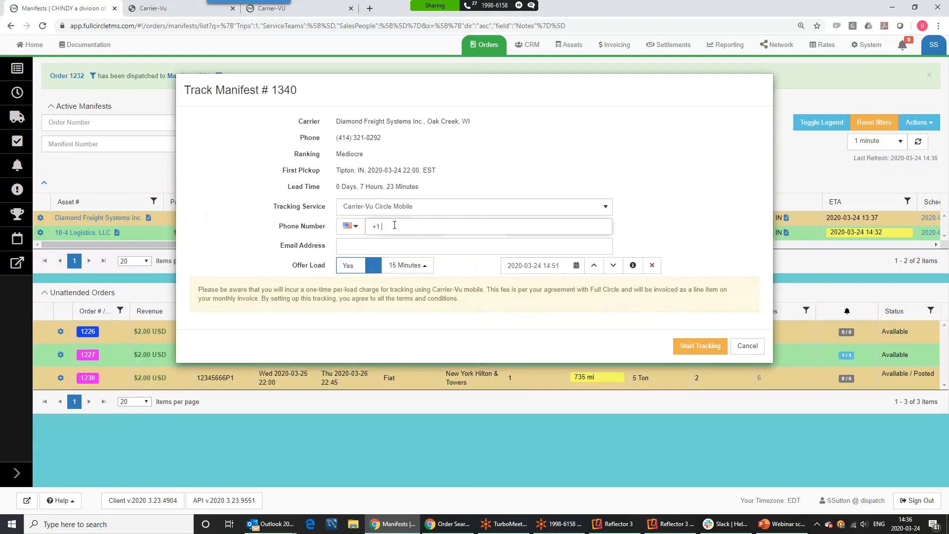
left_click(393, 212)
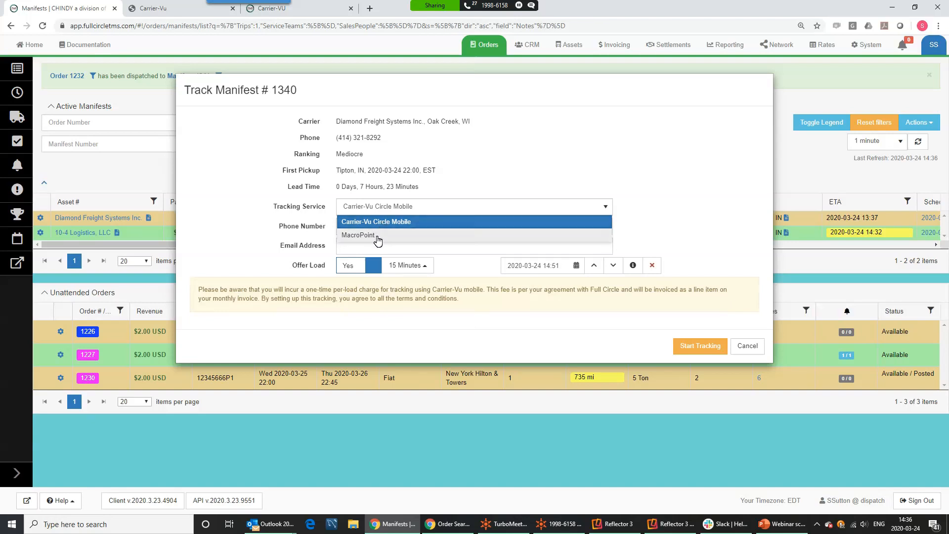
left_click(383, 222)
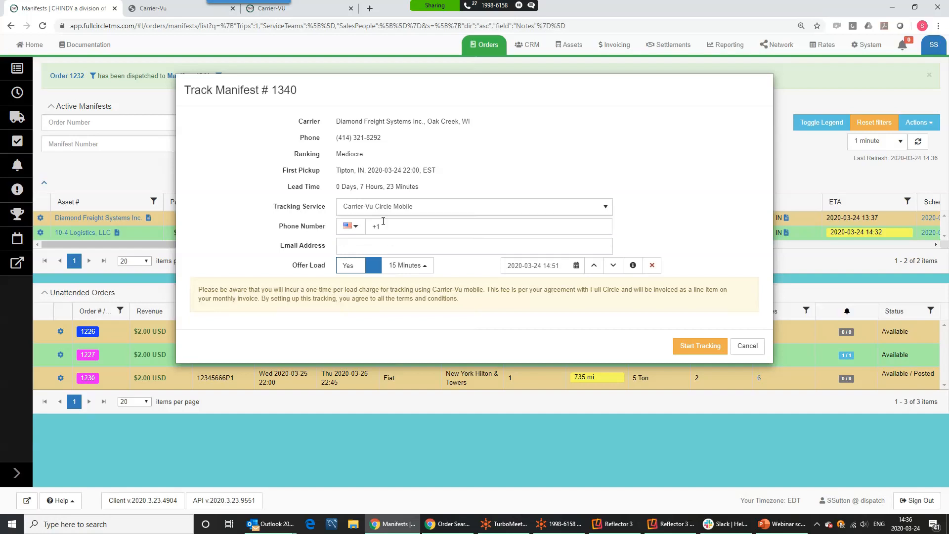
left_click(396, 230)
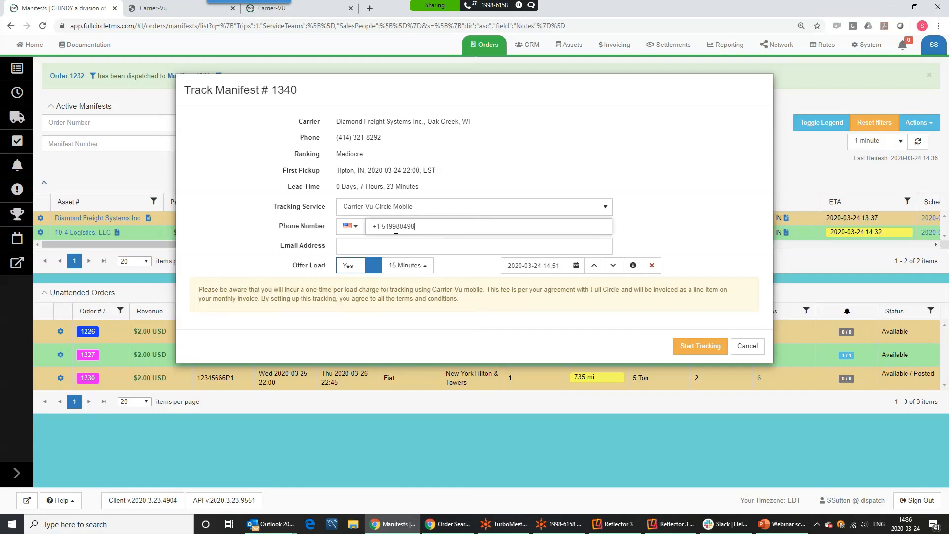
left_click(356, 243)
left_click(365, 269)
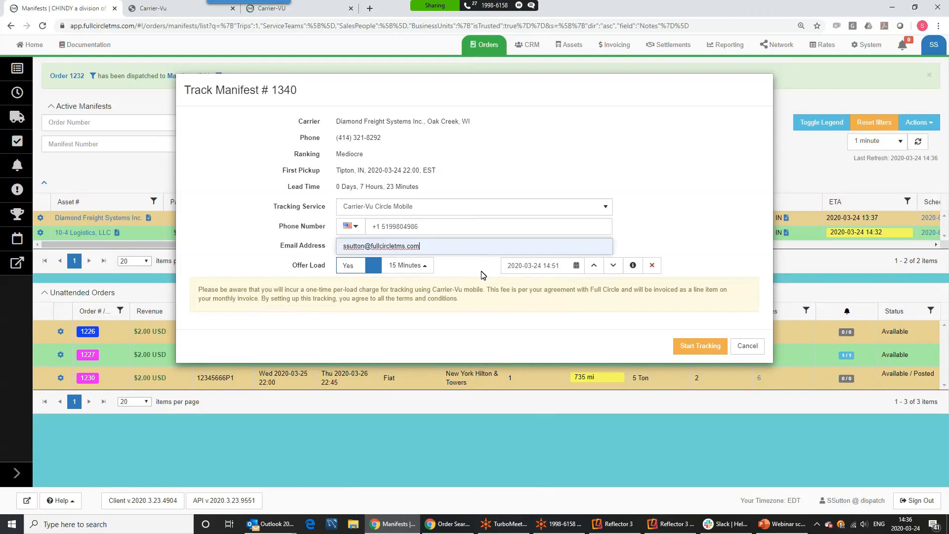
left_click(695, 348)
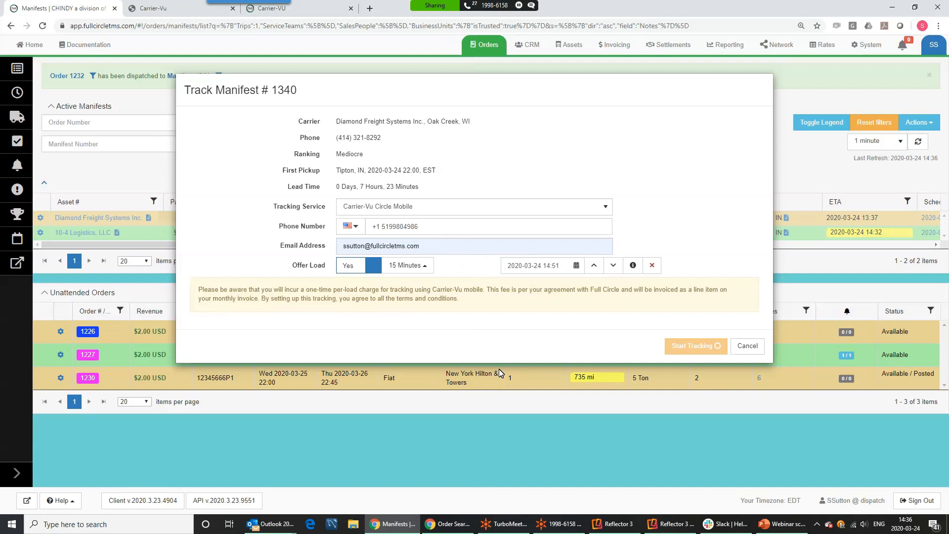
Bring up the Reflector phone mirror and position it beside the manifests page
left_click(664, 528)
left_click(664, 529)
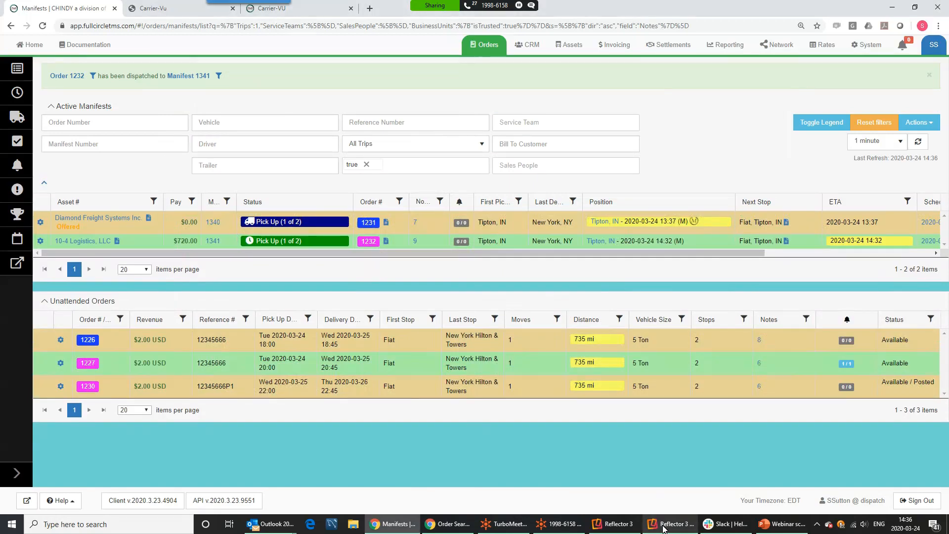
left_click(664, 529)
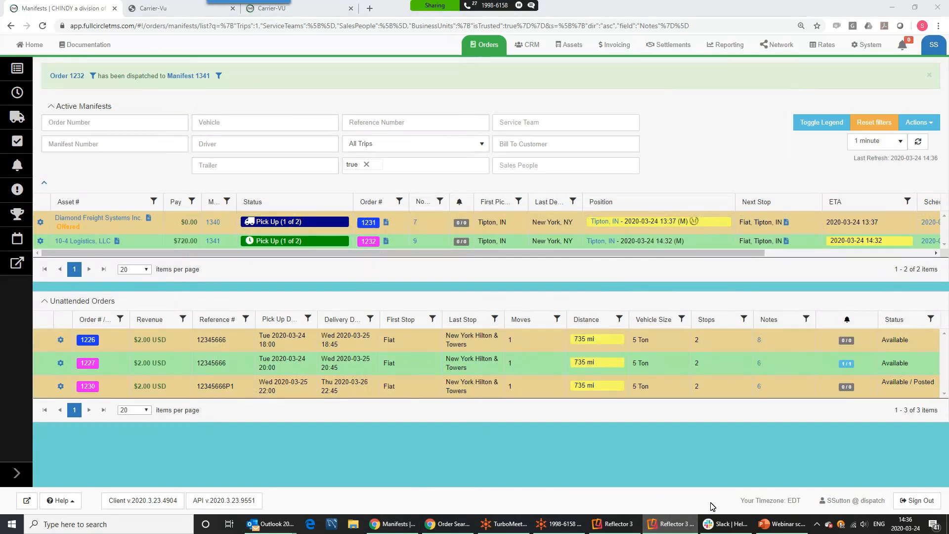
left_click_drag(948, 61, 659, 63)
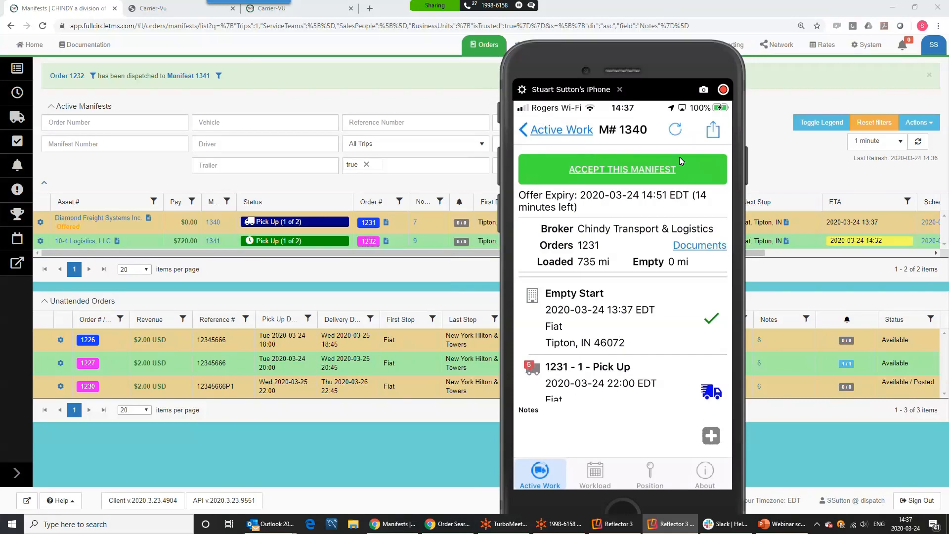
left_click_drag(637, 61, 693, 124)
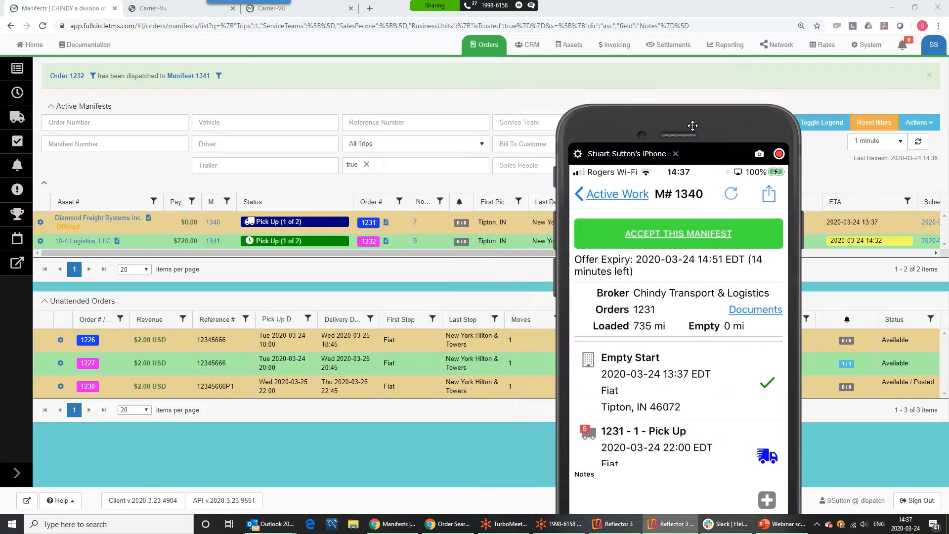
mouse_move(81, 229)
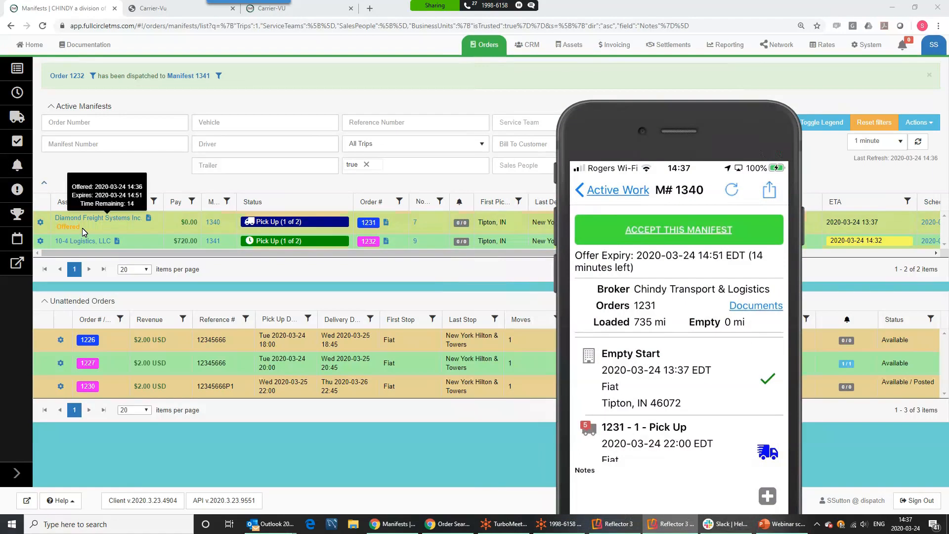
left_click(165, 202)
Widen the Asset # column to see the offer, accept it on the phone, and refresh manifests
left_click_drag(162, 196, 210, 193)
mouse_move(148, 219)
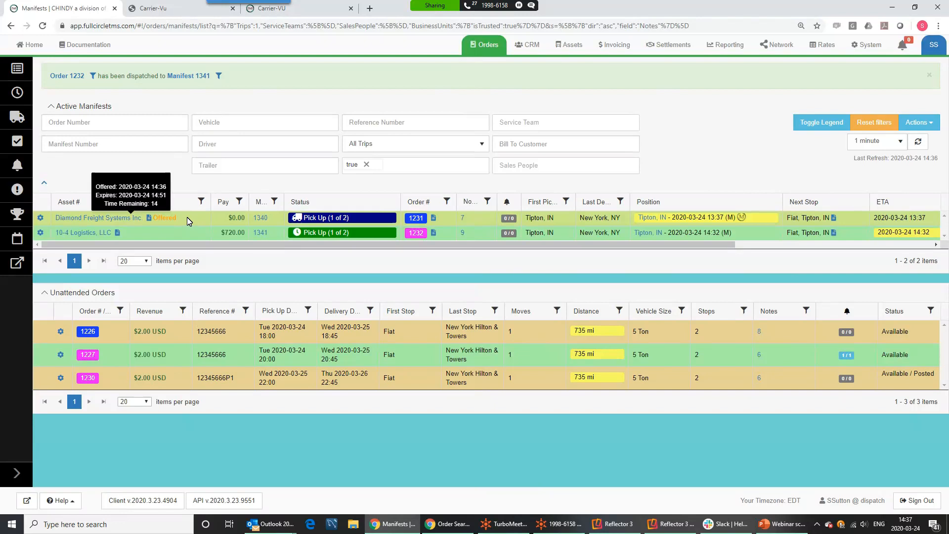
left_click(674, 524)
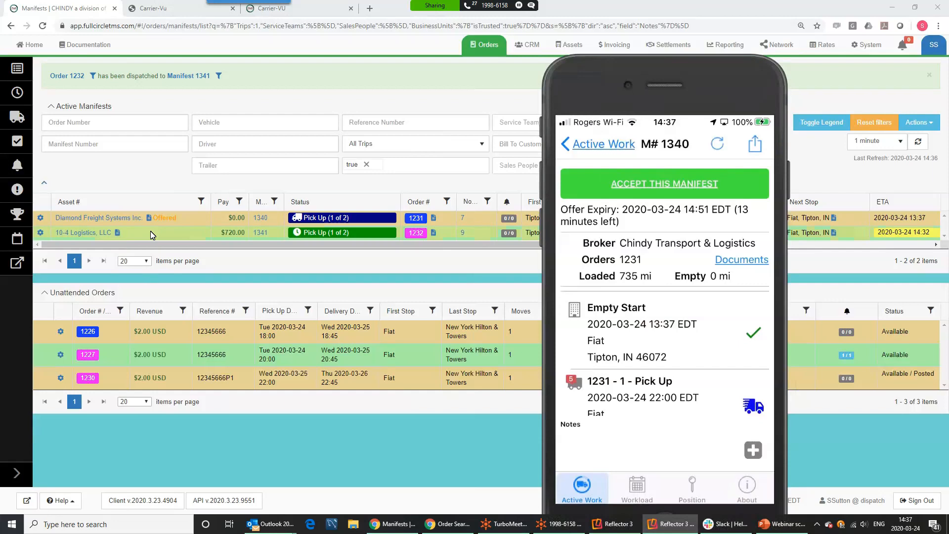
mouse_move(182, 221)
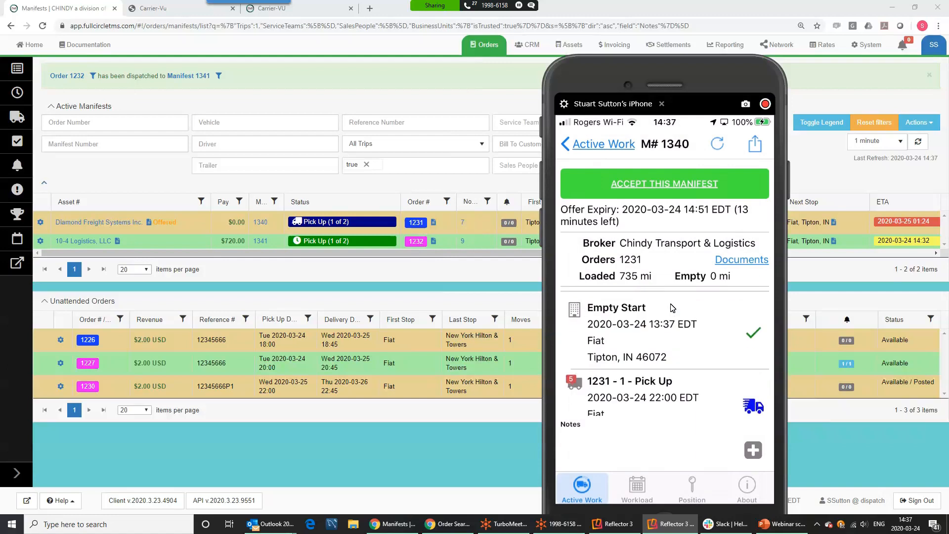
left_click_drag(626, 76, 30, 143)
left_click(918, 142)
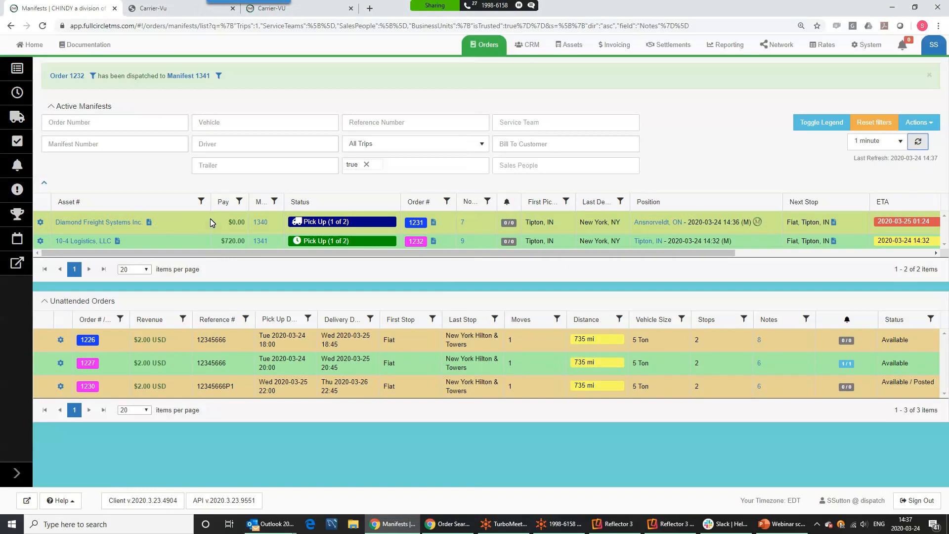
Narrow the Asset # column again and move the phone mirror to the right
left_click_drag(211, 202, 159, 202)
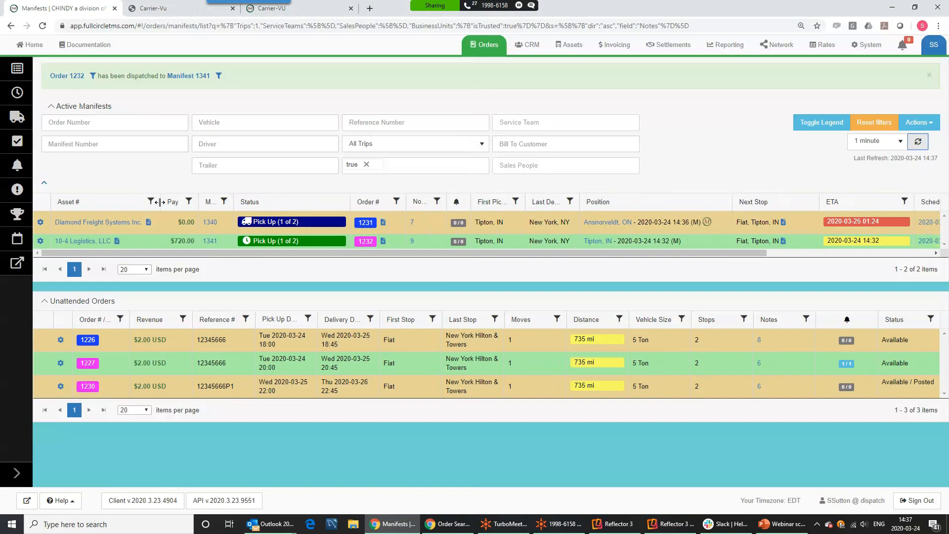
key("alt+Tab")
left_click_drag(184, 154, 653, 62)
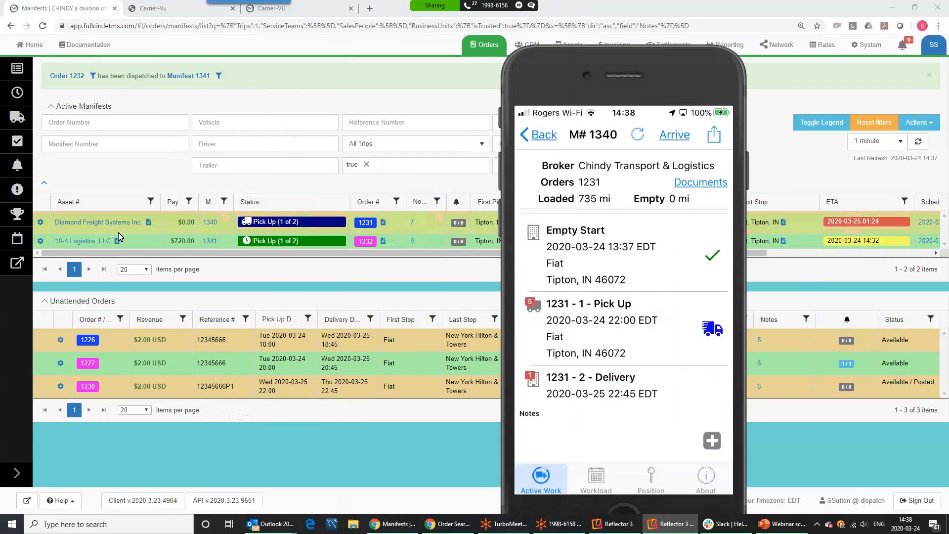
Review the device tracking manifest 1340 under Tracking Devices, then close the list
left_click(41, 225)
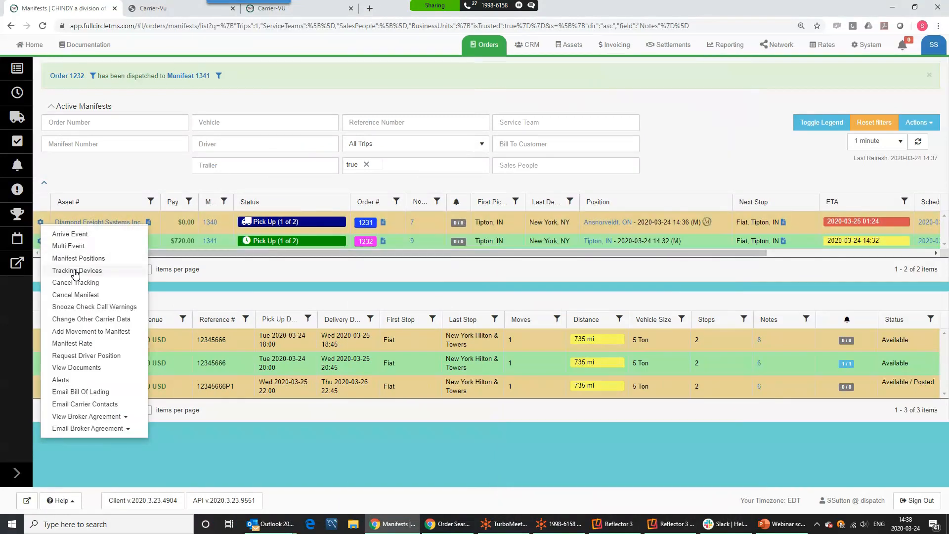
left_click(76, 271)
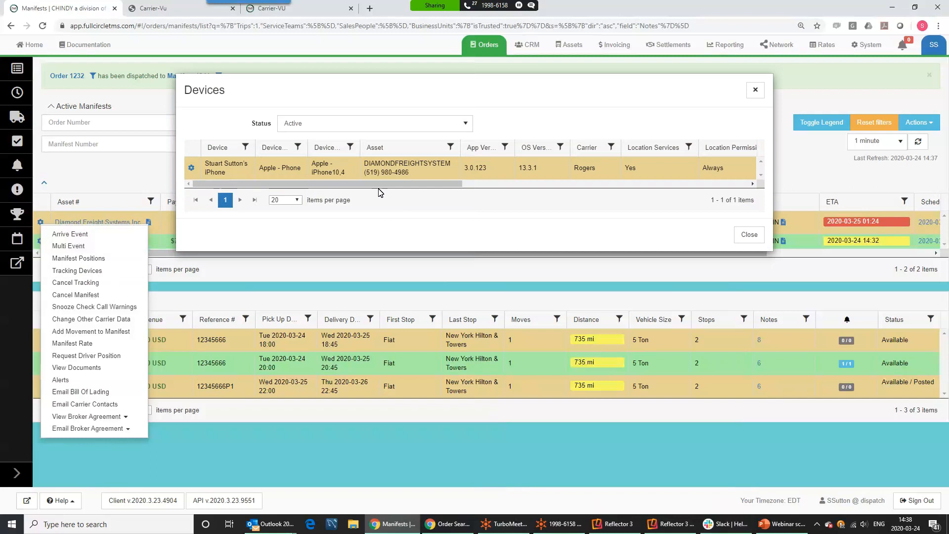
left_click_drag(424, 174, 364, 172)
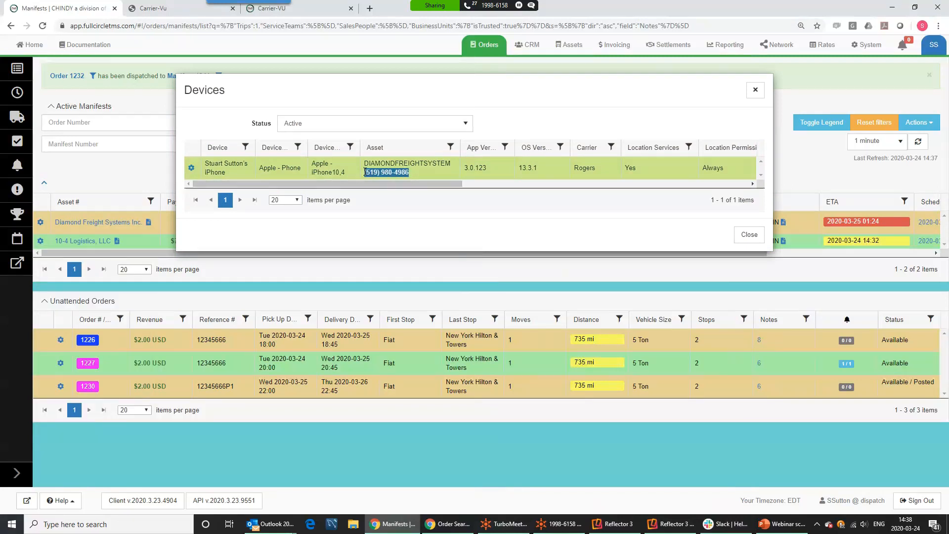
left_click(749, 235)
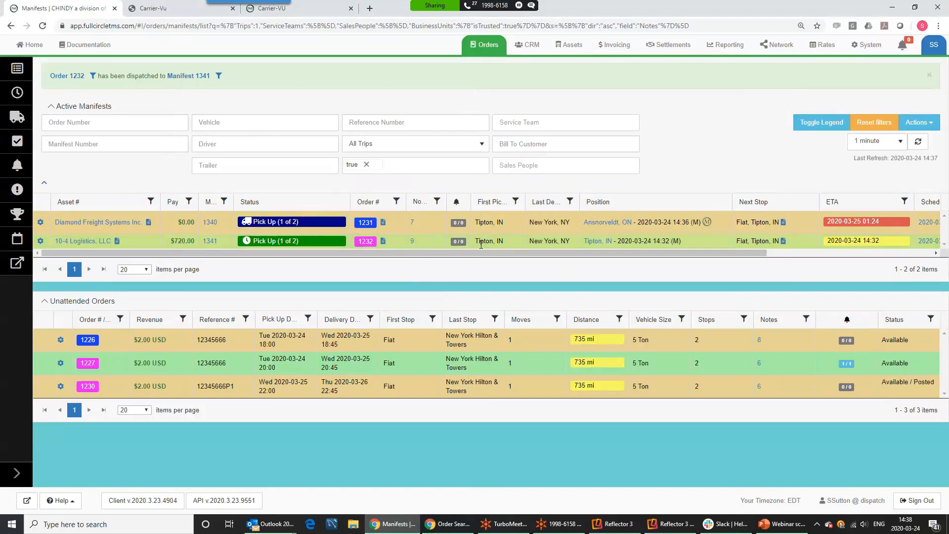
mouse_move(627, 227)
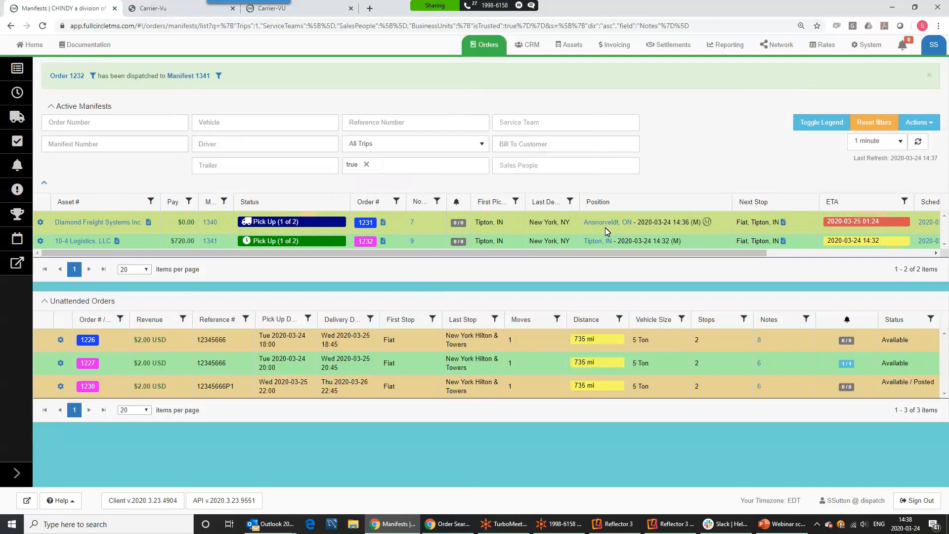
mouse_move(658, 226)
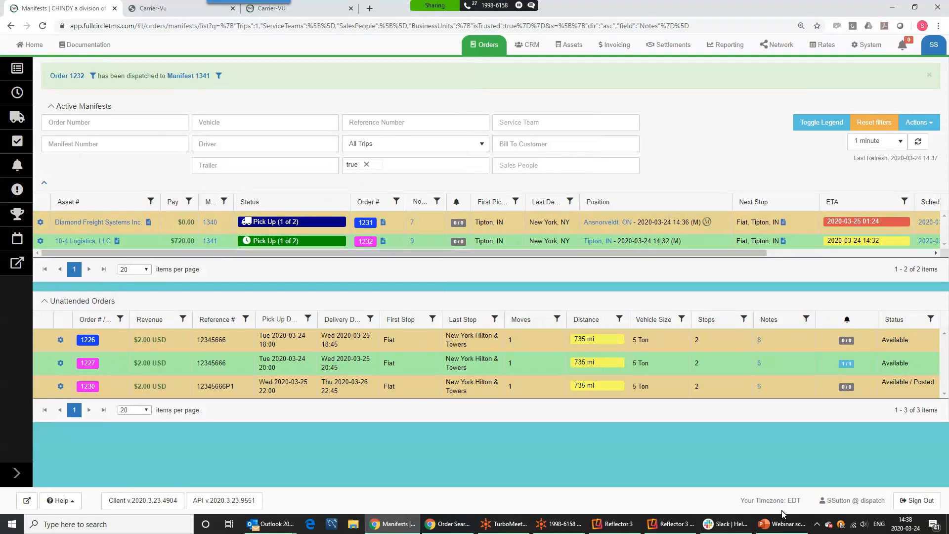
Open order 1231's pick-up stop on the phone, then read the Pick Up status and document tooltips
left_click(684, 525)
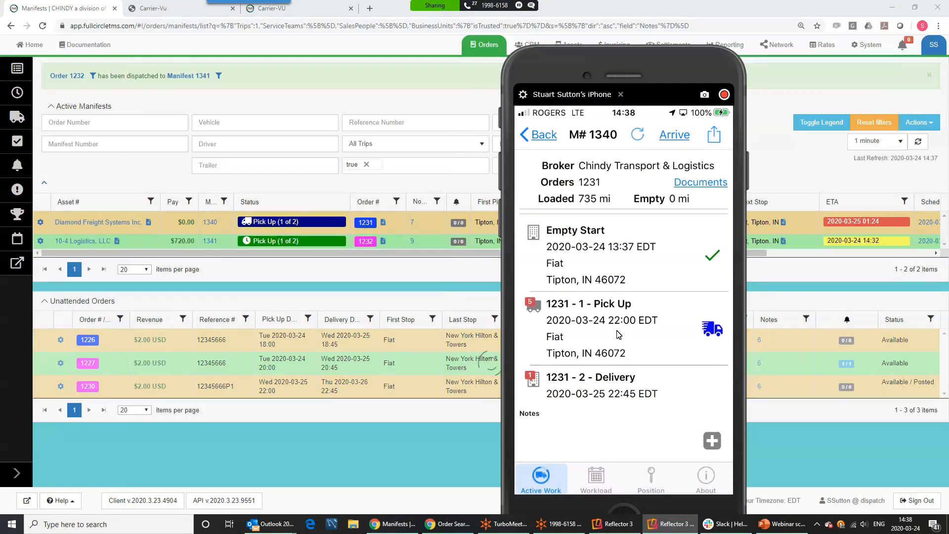
left_click(619, 335)
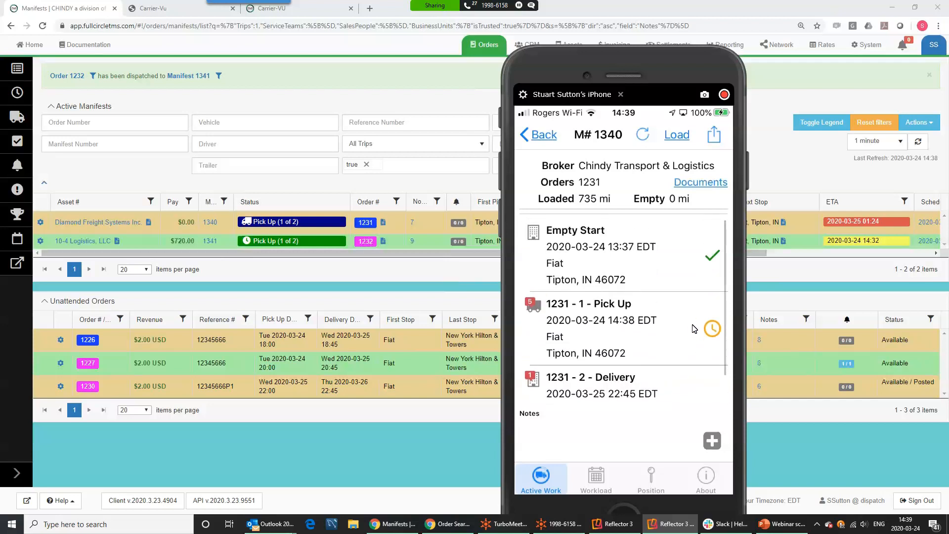
left_click_drag(684, 57, 443, 89)
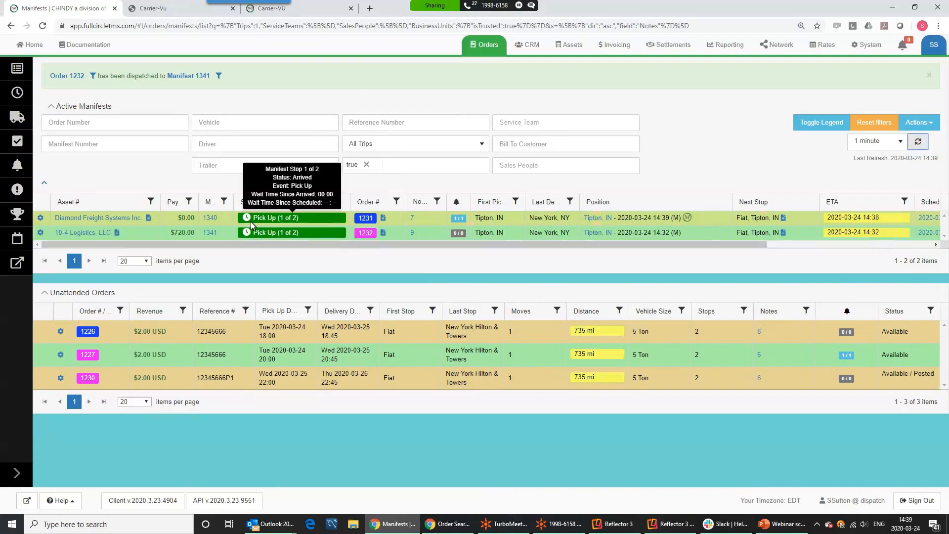
mouse_move(287, 219)
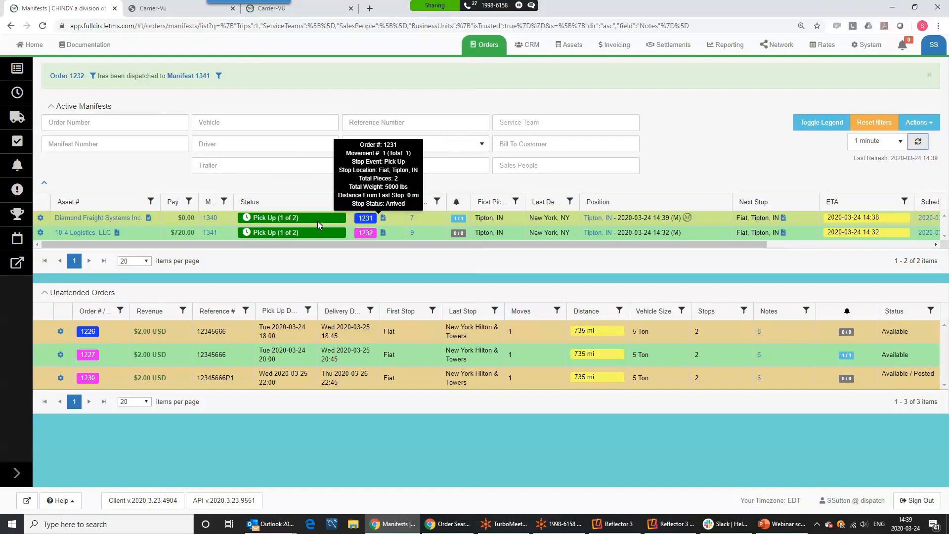
mouse_move(390, 223)
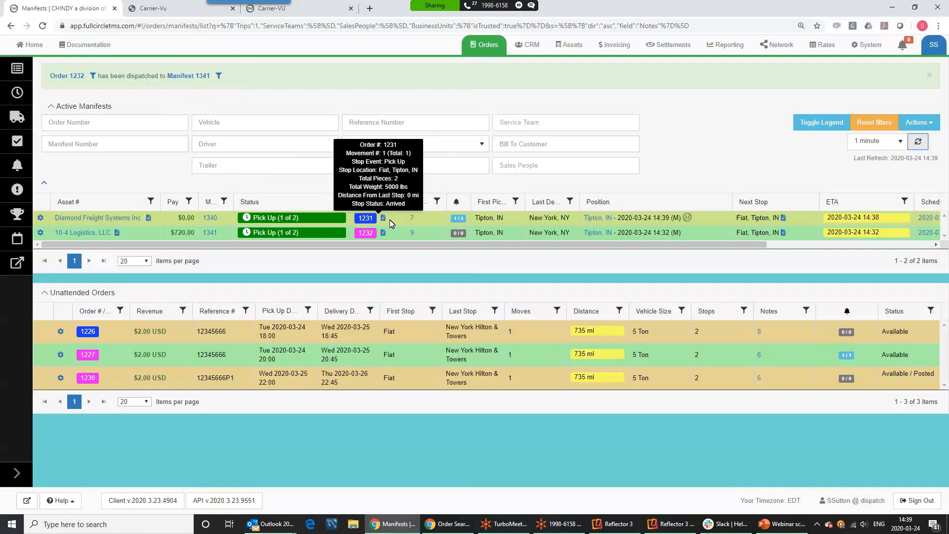
Resolve order 1231's Driver Arrived Distance Variance alert with a short message and return to manifests
left_click(461, 219)
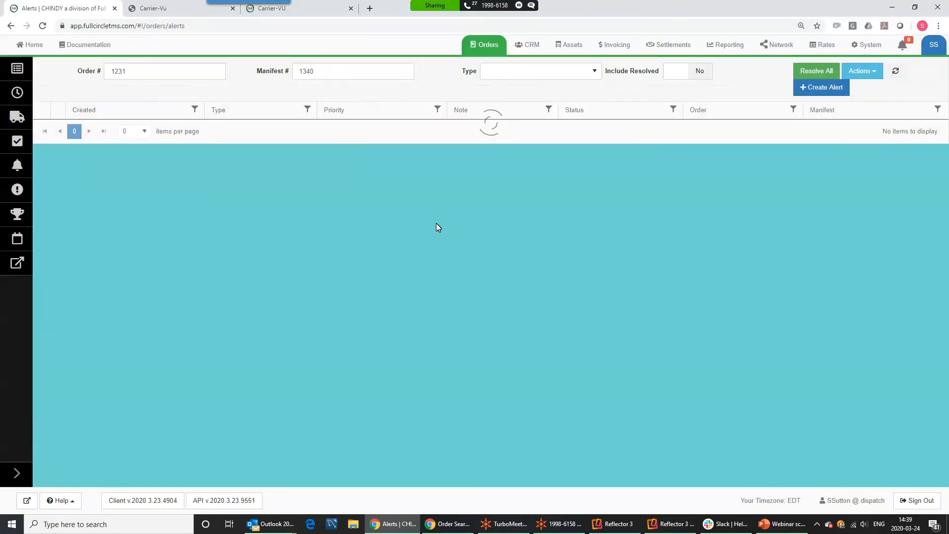
left_click_drag(546, 127, 592, 187)
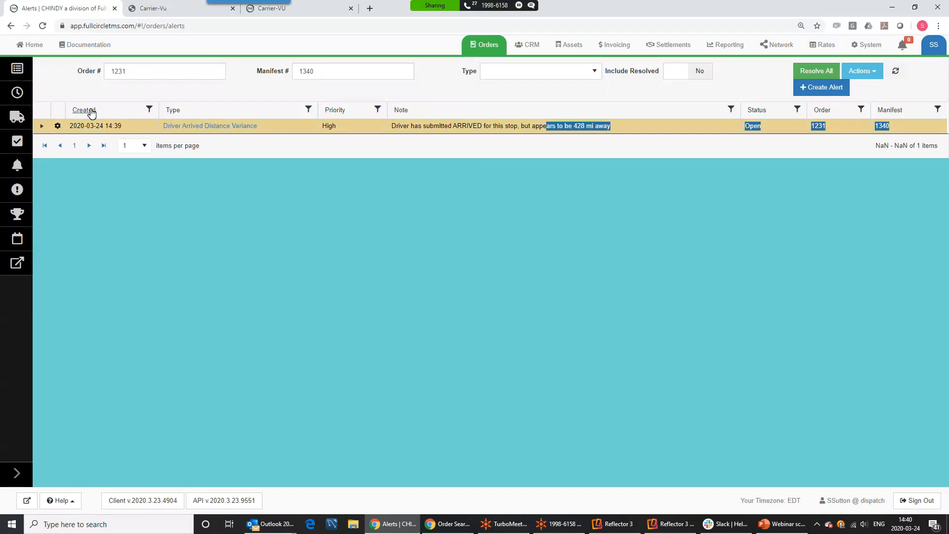
left_click(817, 71)
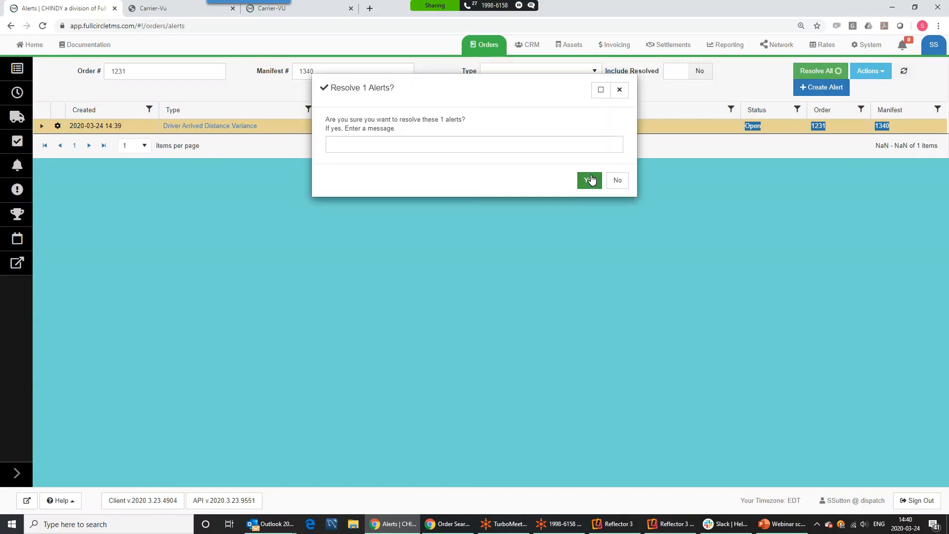
left_click(386, 150)
type("k")
left_click(589, 180)
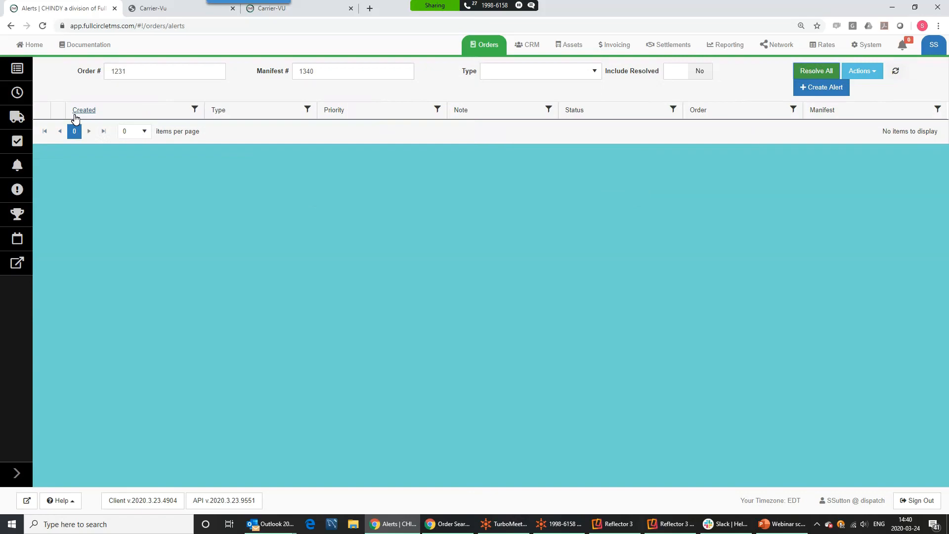
left_click(17, 117)
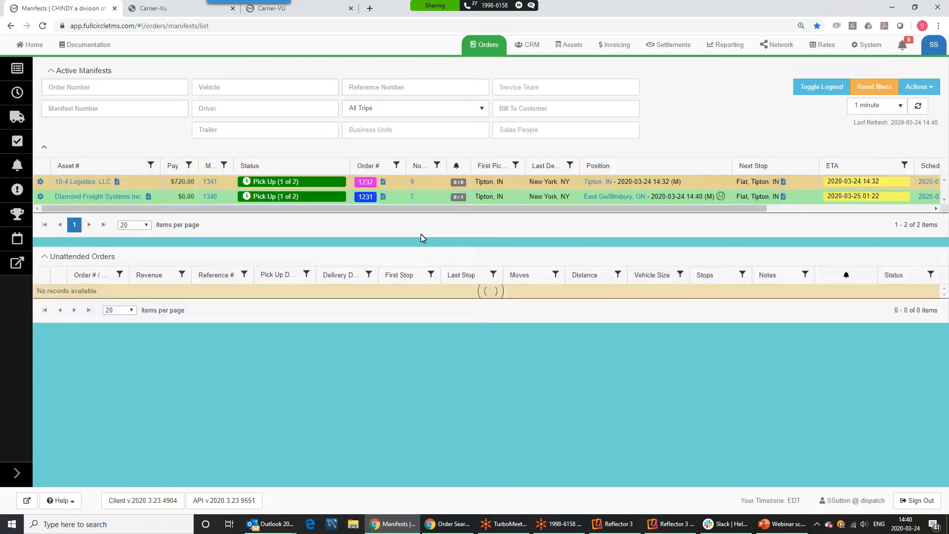
mouse_move(258, 192)
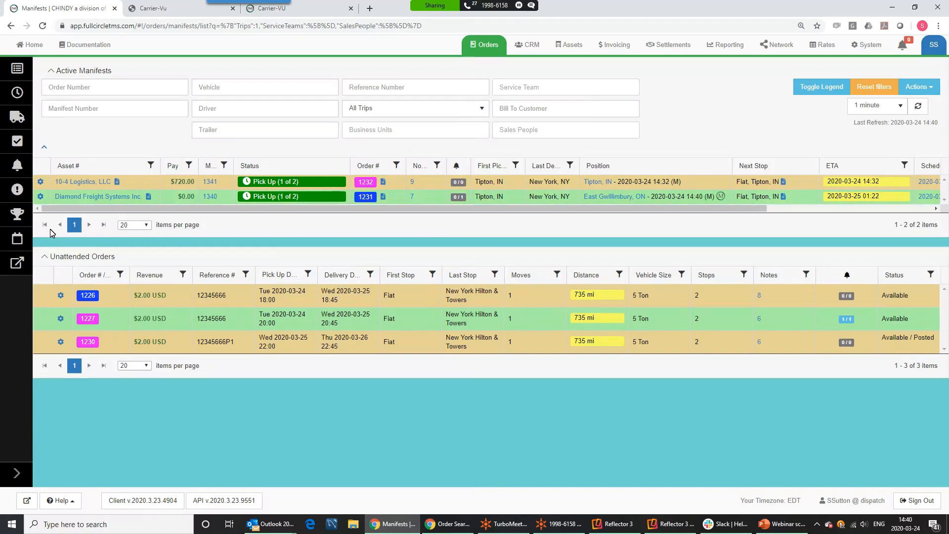
Upload a Bill of Lading for order 1231 on M# 1340 from the phone app
key("alt+Tab")
double_click(495, 33)
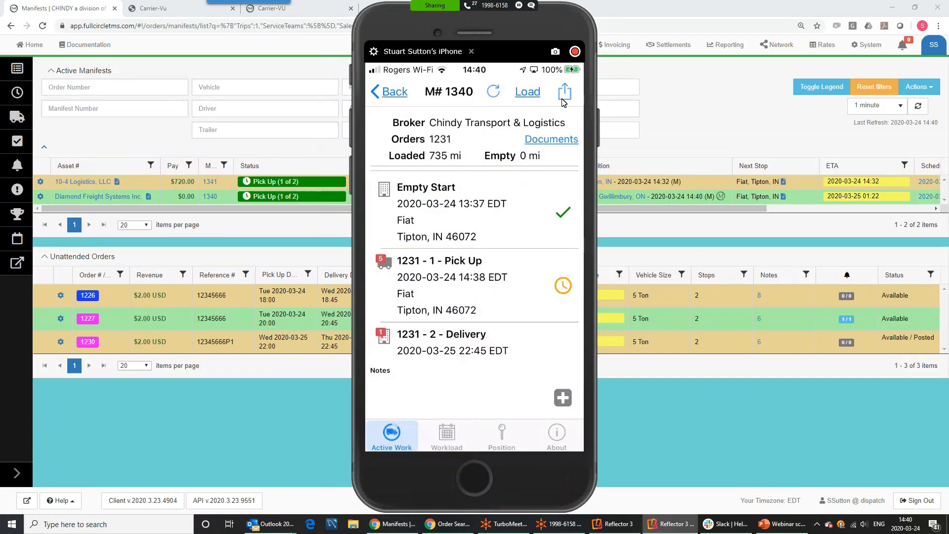
left_click(565, 94)
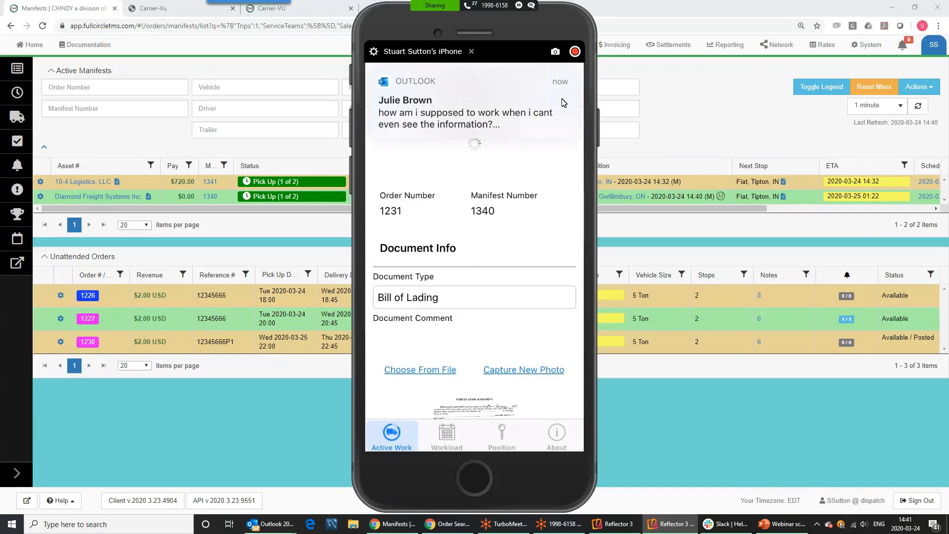
left_click_drag(519, 18, 0, 119)
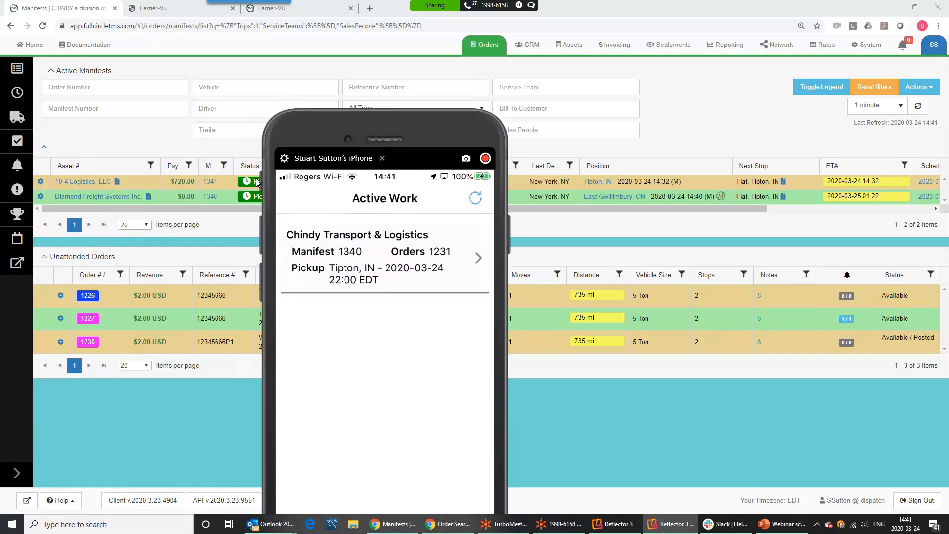
Refresh and view manifest 1340's uploaded Bill of Lading image full size
left_click(918, 106)
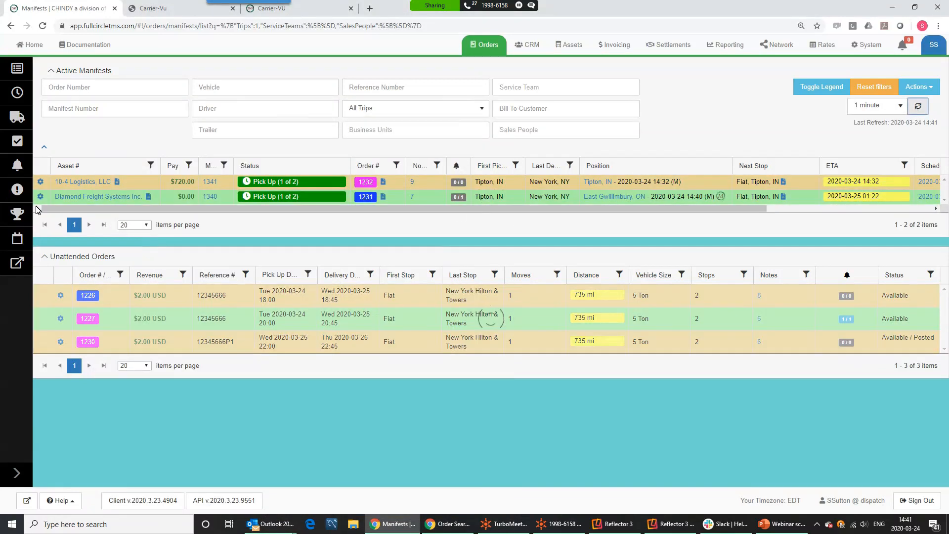
left_click(41, 198)
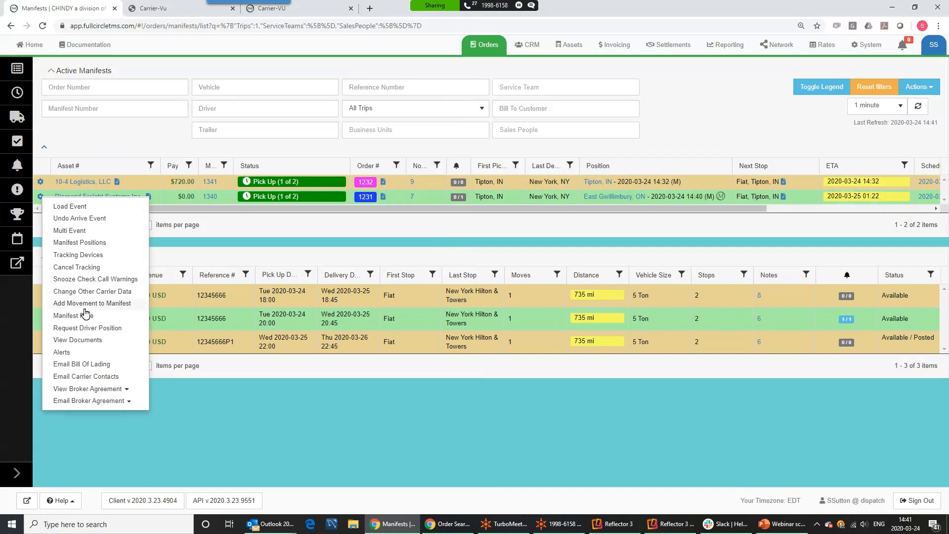
left_click(76, 341)
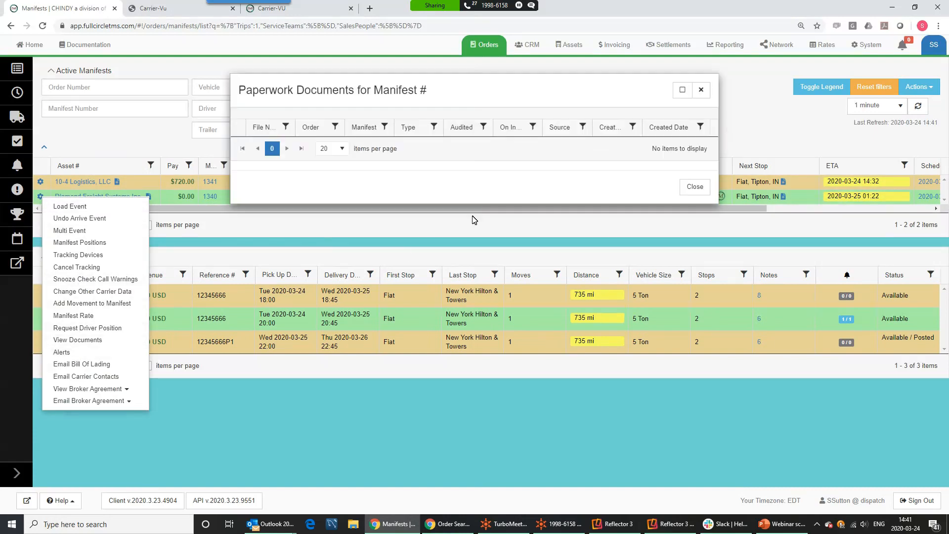
left_click(271, 152)
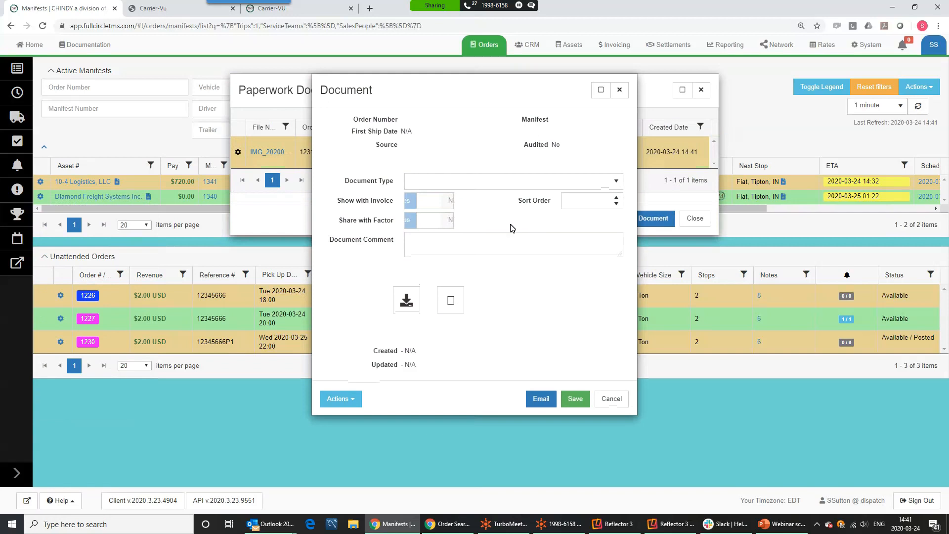
left_click(451, 310)
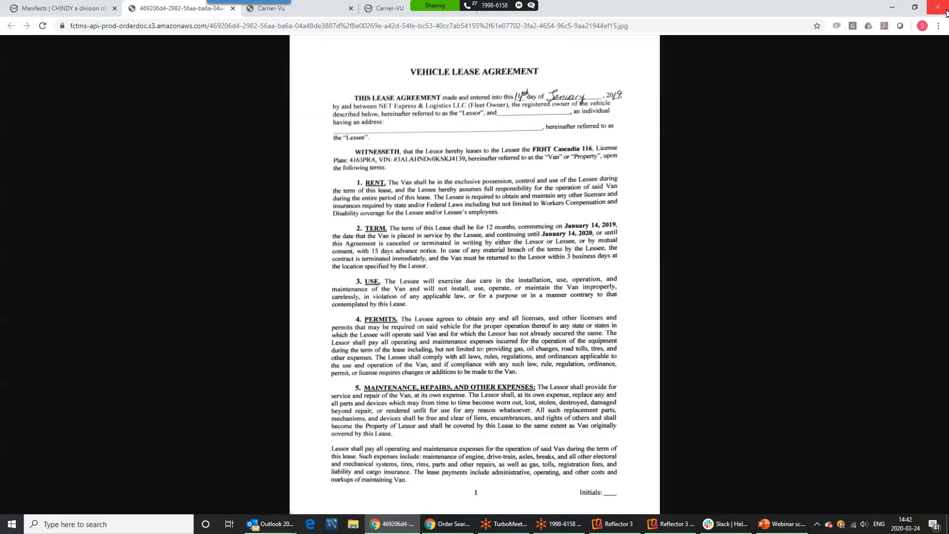
left_click(232, 8)
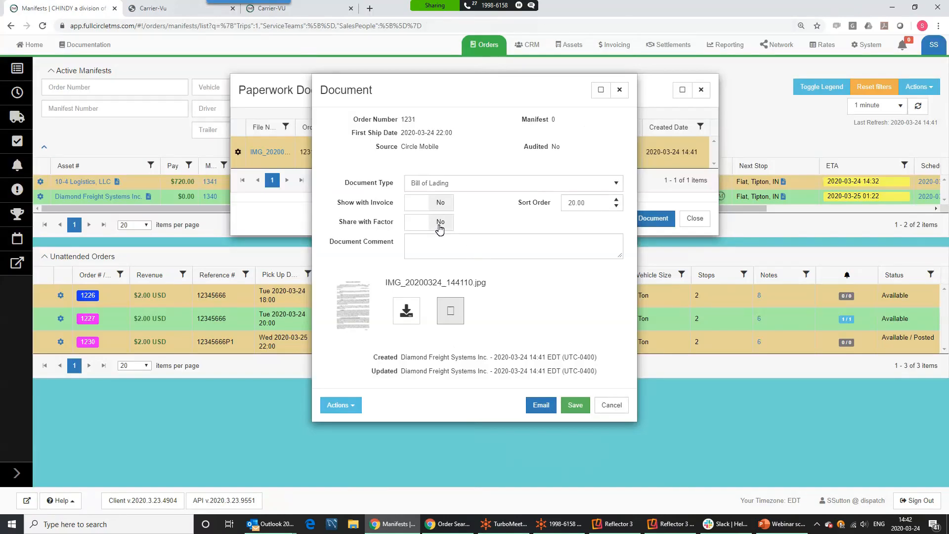
Turn on Show with Invoice for the document, save it, and close the documents list
left_click(442, 204)
left_click(576, 405)
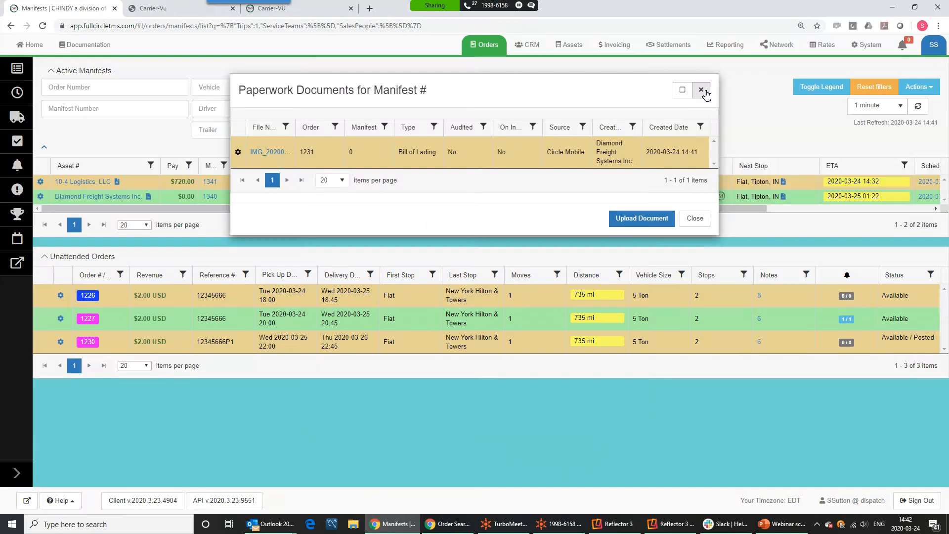
left_click(701, 90)
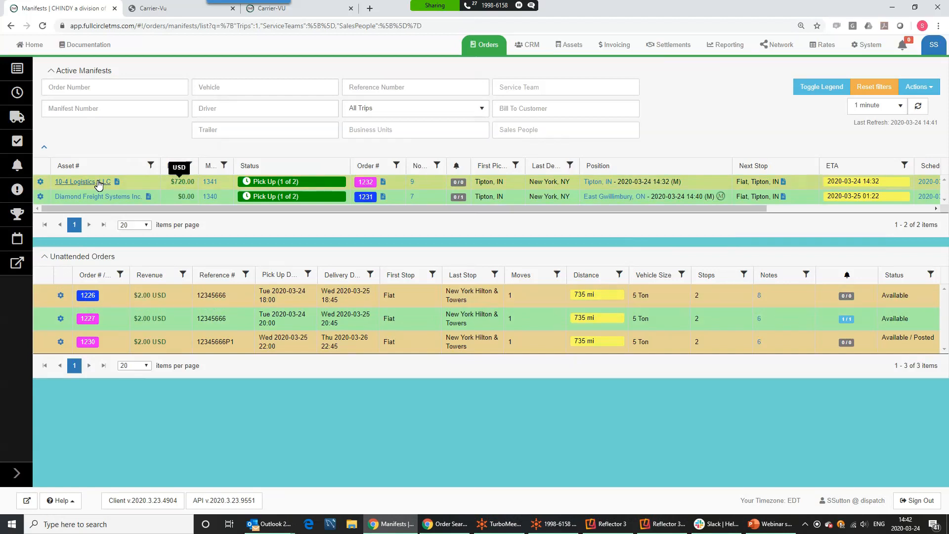
Open the Email BrokerAgreement dialog for manifest 1341's broker agreement to 10-4 Logistics, LLC
left_click(41, 183)
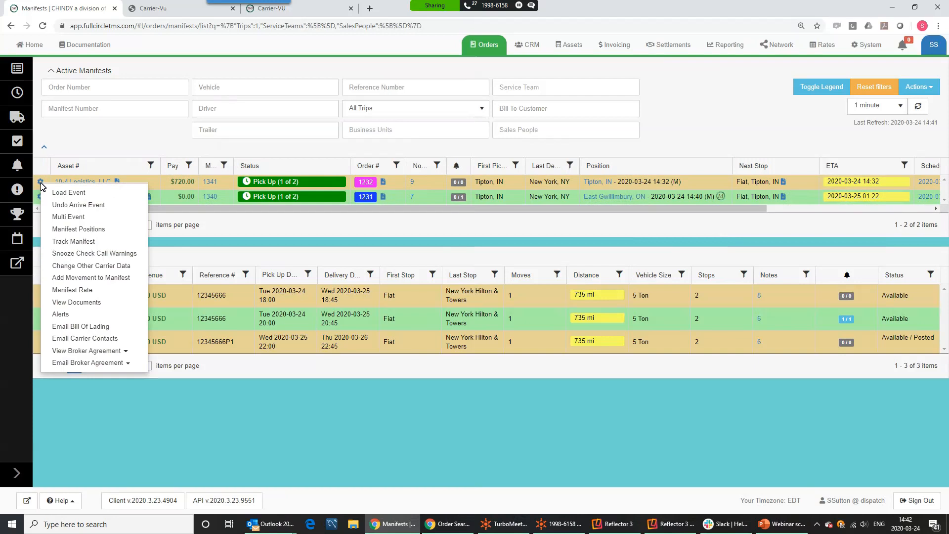
left_click(91, 351)
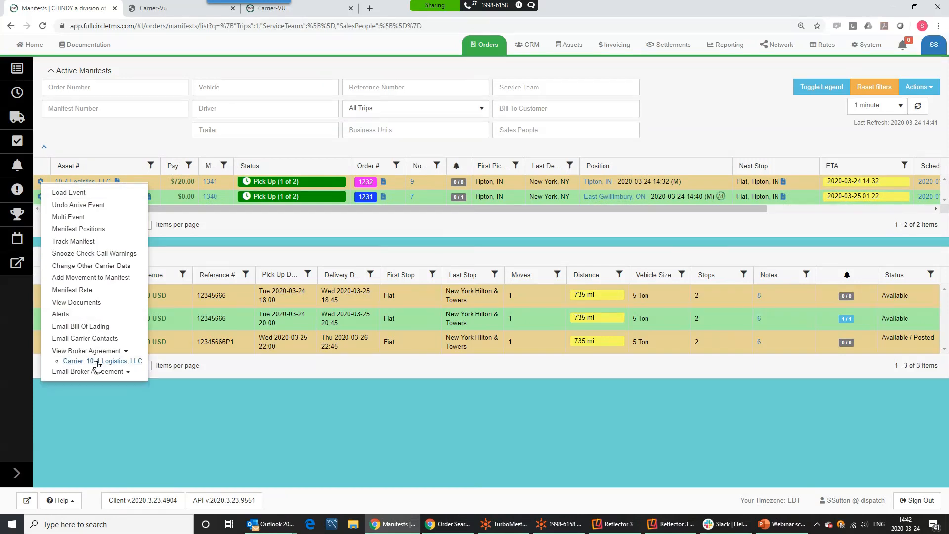
left_click(89, 371)
left_click(84, 376)
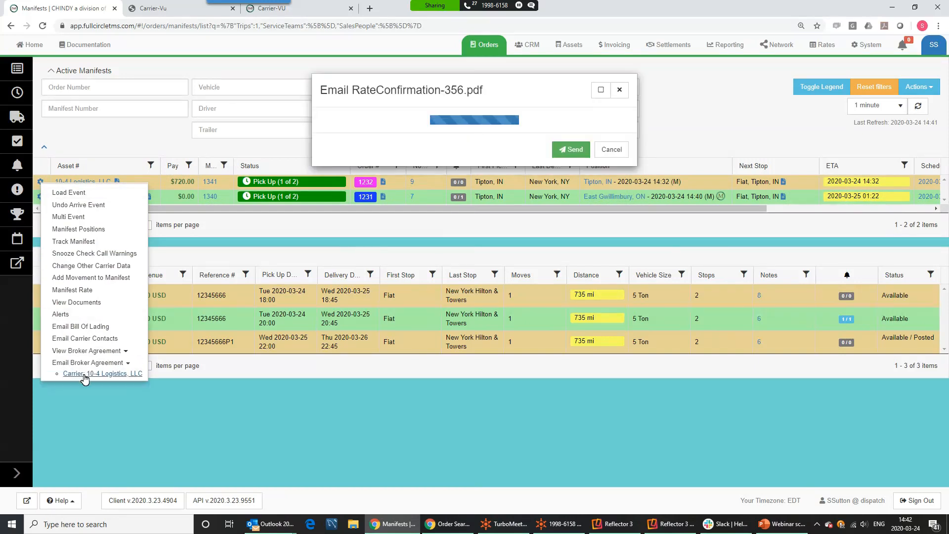
Add the carrier contact as recipient, write the note 'Please', and send the email
left_click(423, 167)
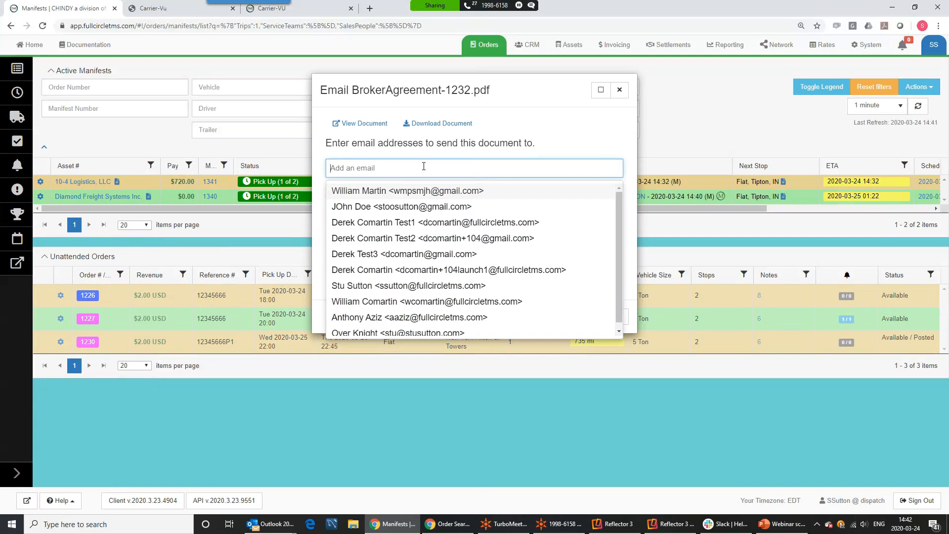
left_click(387, 191)
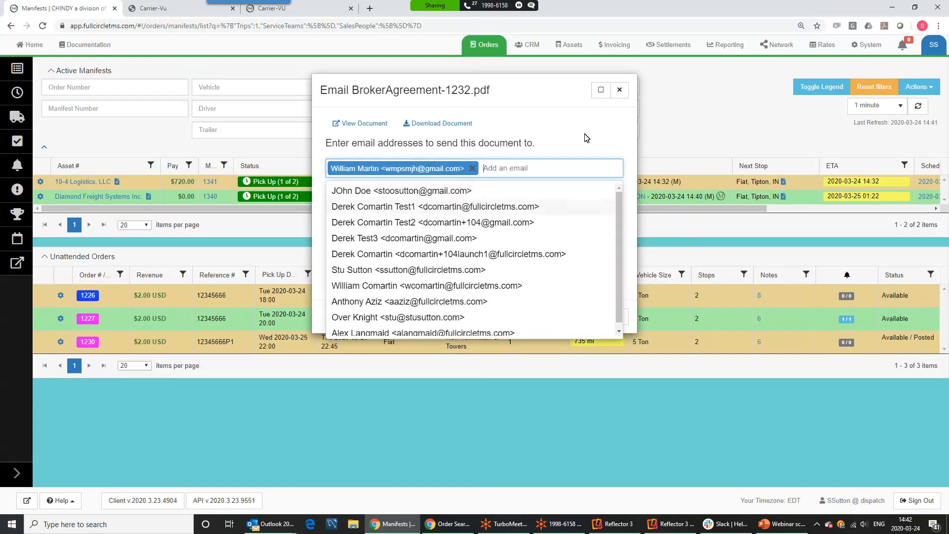
left_click(536, 179)
left_click(362, 217)
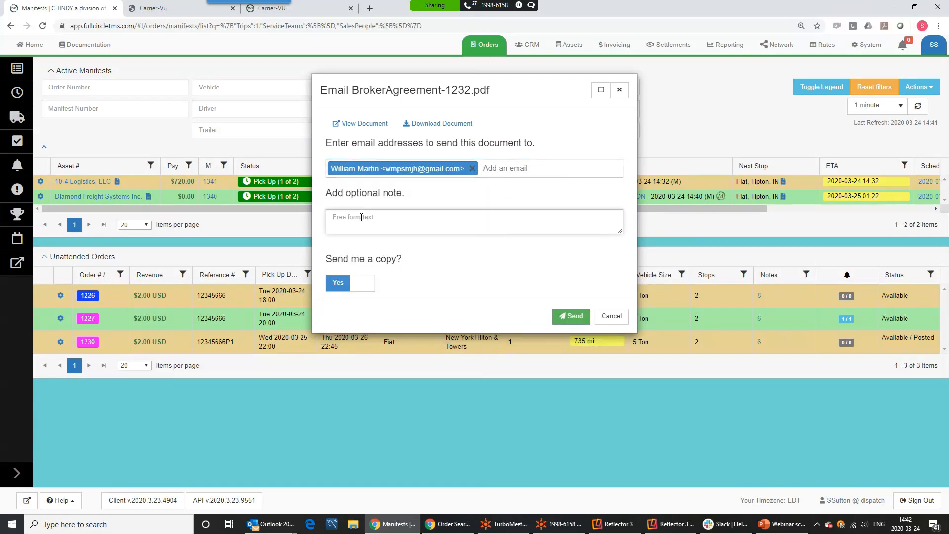
type("Please sign")
left_click(576, 318)
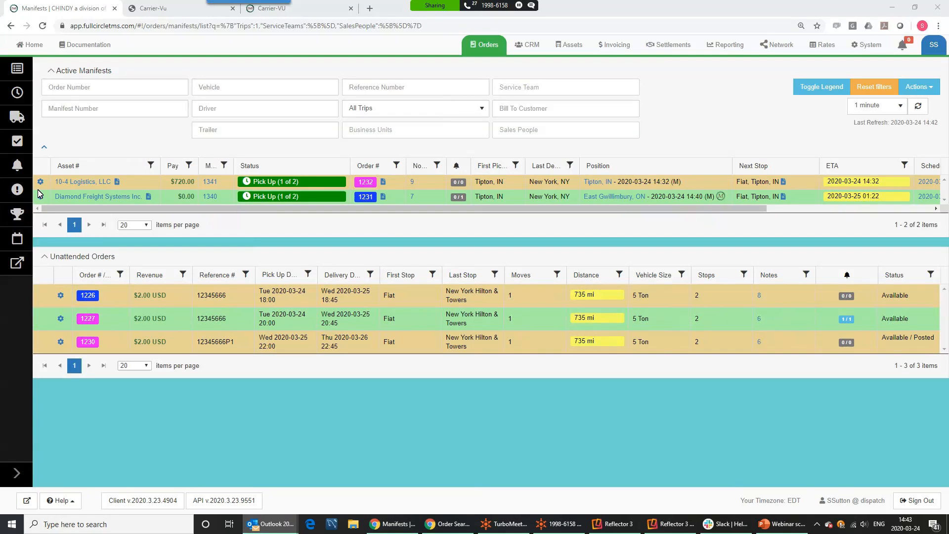
Preview the attached BrokerAgreement-1232.pdf in Outlook, scrolling through to the pay and signature section
key("alt+Tab")
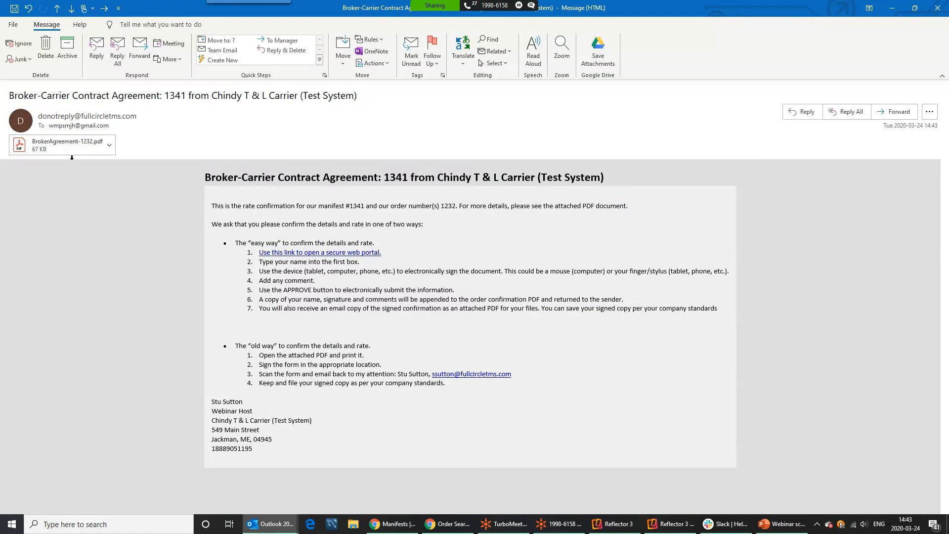
left_click(101, 150)
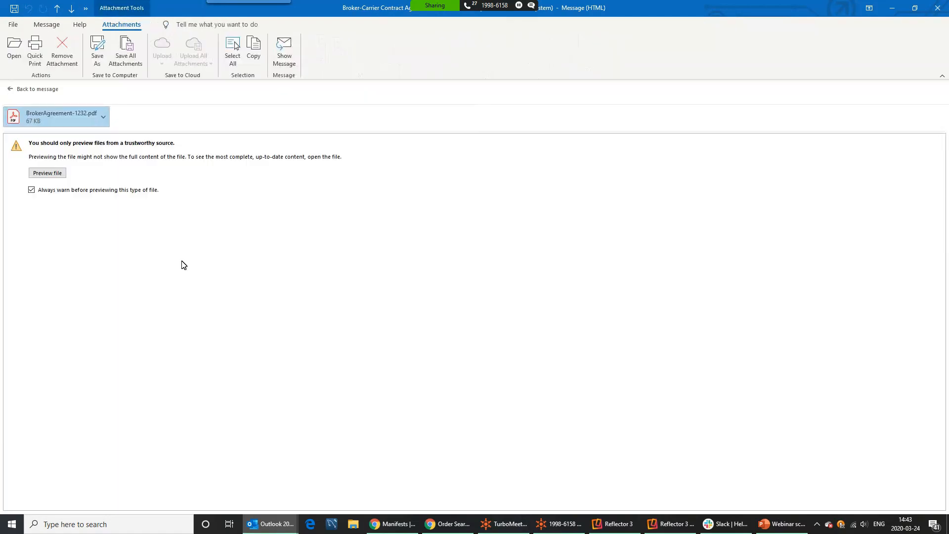
left_click(47, 173)
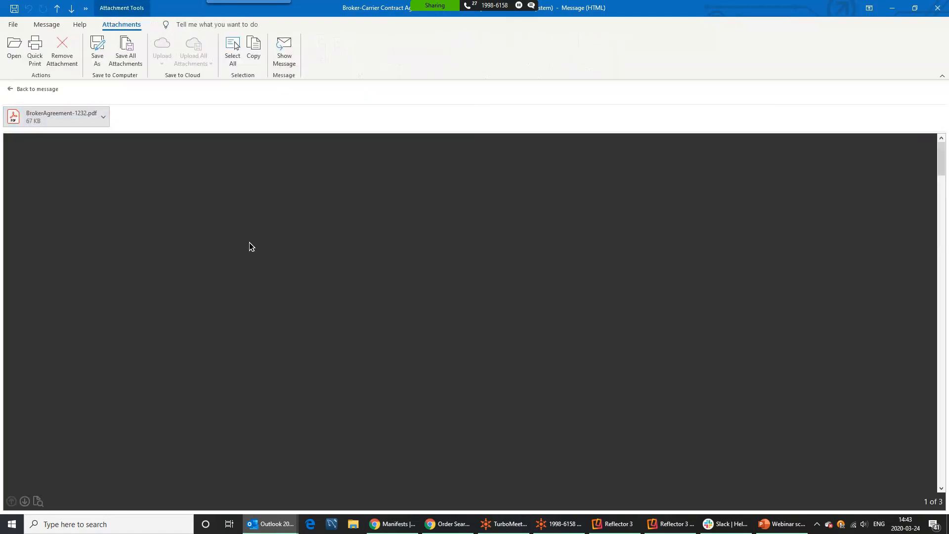
scroll(340, 284, "down", 10)
scroll(339, 288, "down", 15)
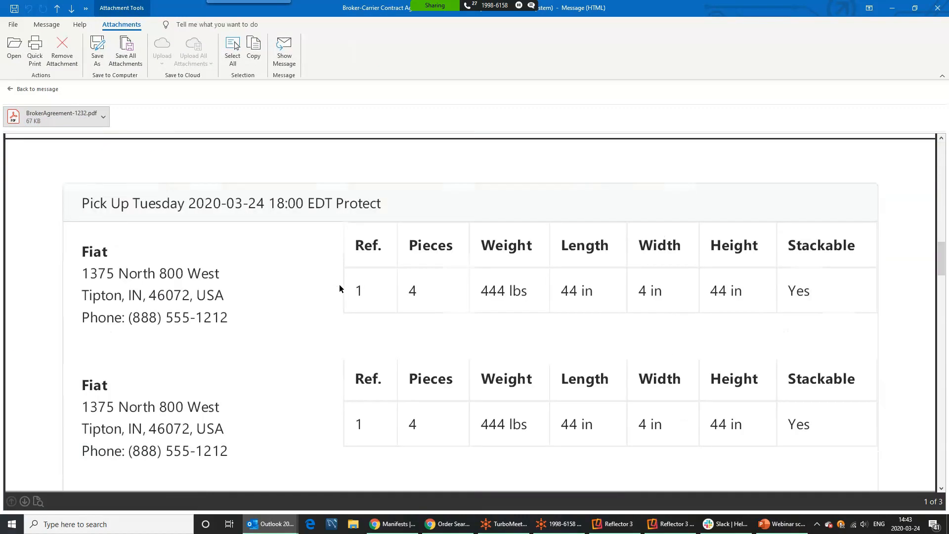
scroll(339, 289, "down", 8)
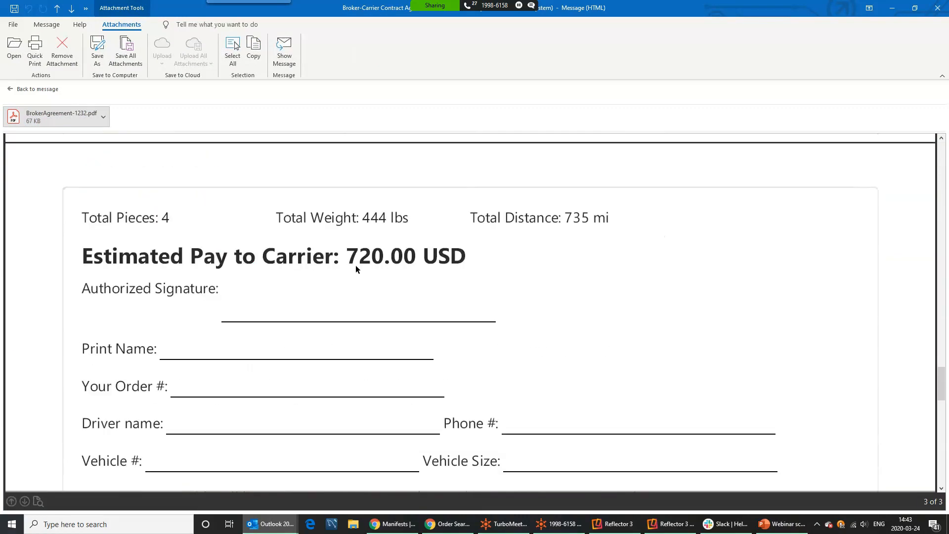
left_click(928, 12)
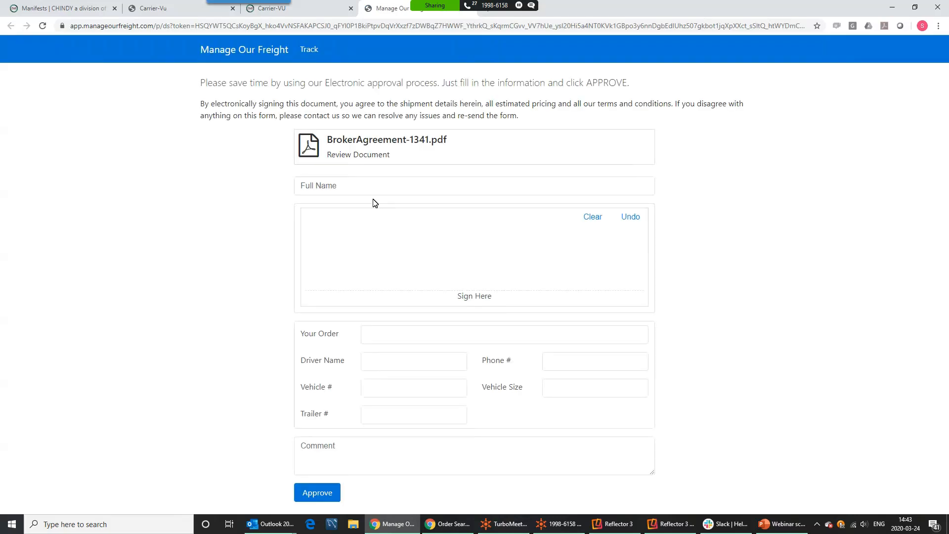
Approve agreement 1341 with the signer's full name, a drawn signature and comment 'Ready to go!!!'
left_click(325, 189)
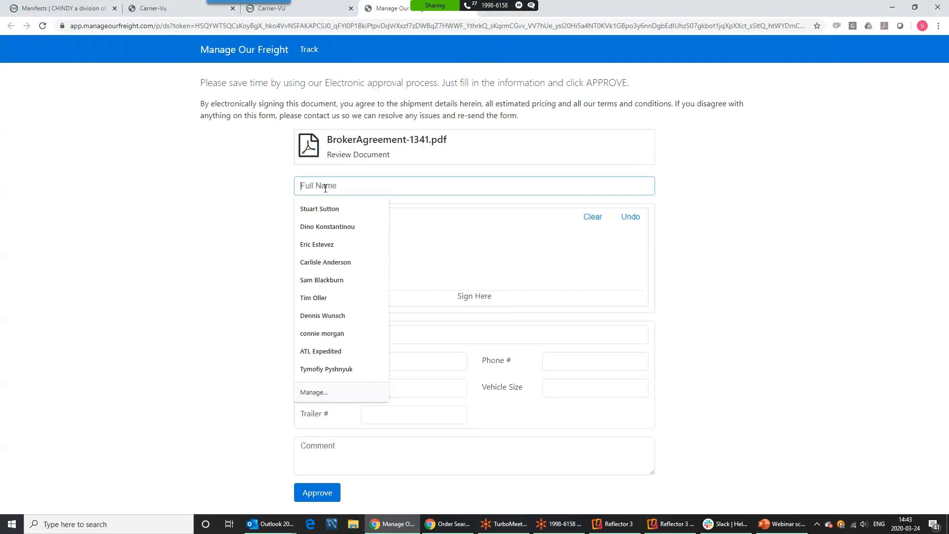
type("Daffy Duck")
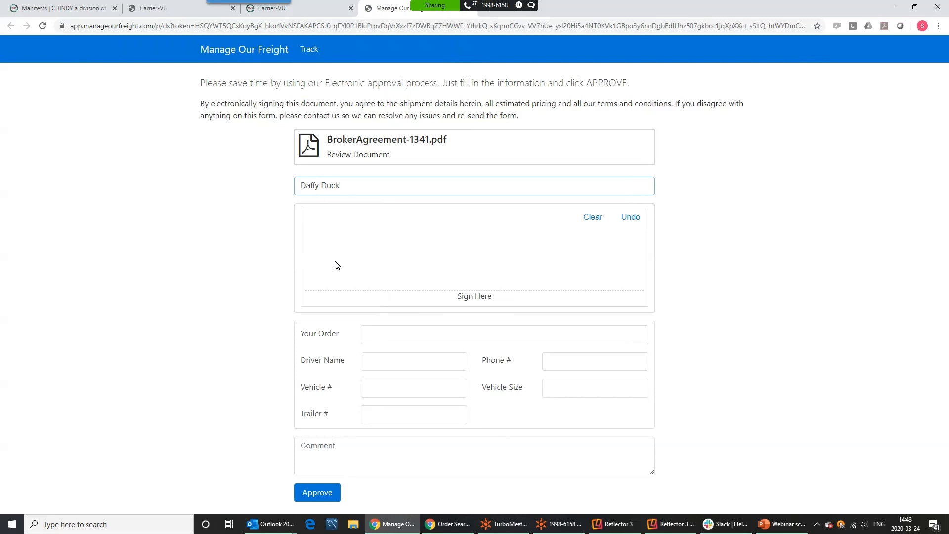
mouse_move(345, 250)
left_mouse_down()
mouse_move(430, 263)
mouse_move(589, 253)
left_mouse_up()
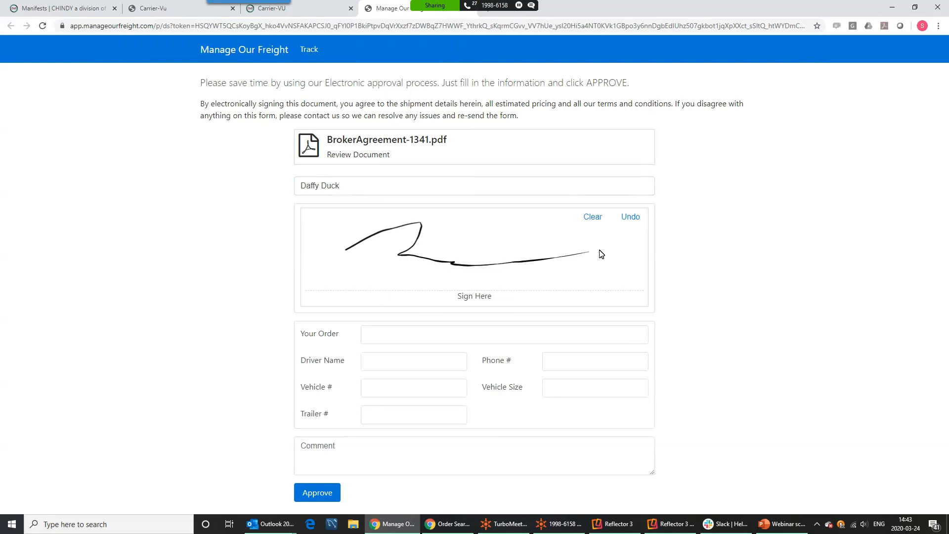
left_click(377, 342)
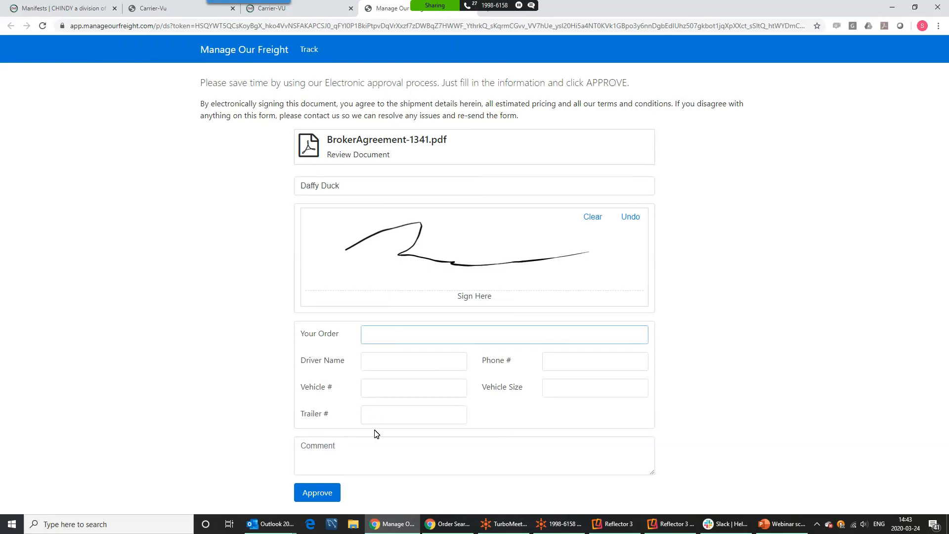
left_click(390, 451)
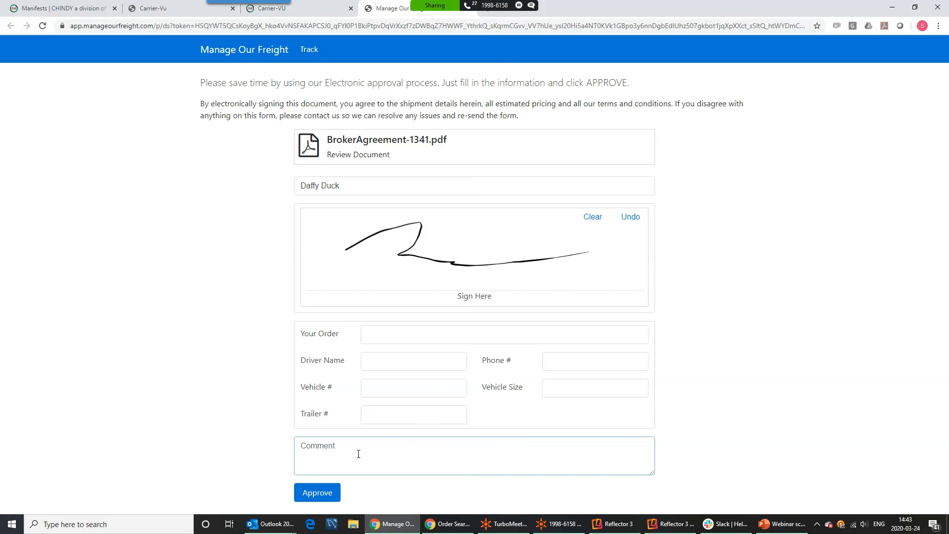
type("Ready to go!!!")
left_click(318, 495)
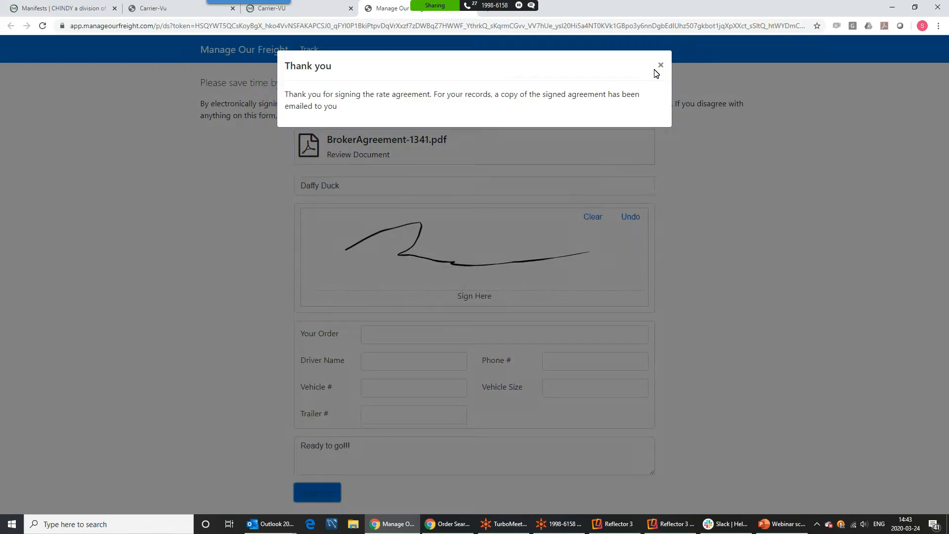
left_click(660, 66)
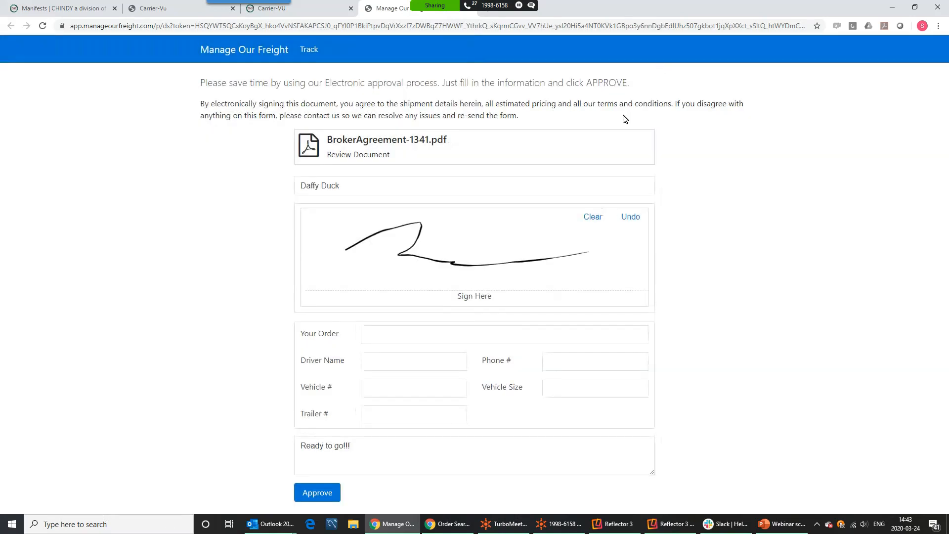
Return to the FullCircle TMS manifests, refresh the list and open manifest 1341's actions
left_click(79, 9)
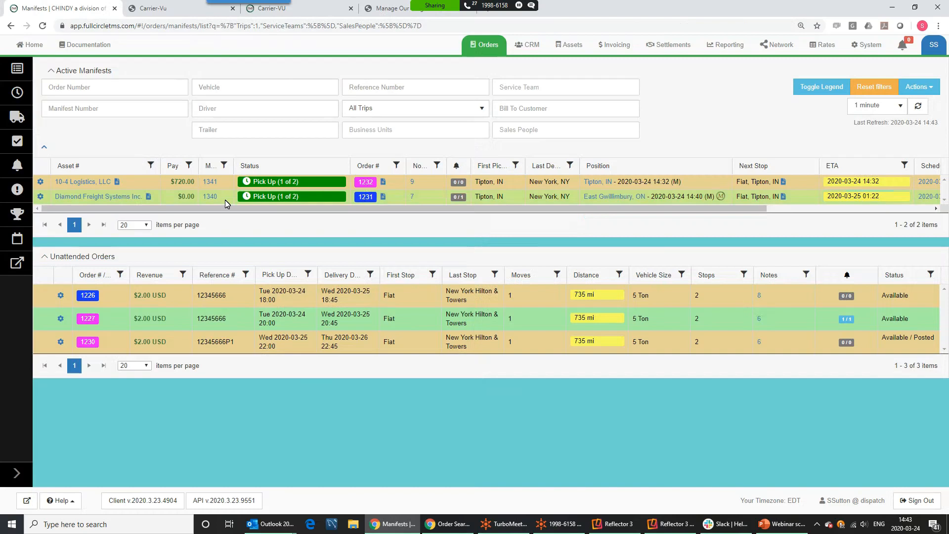
left_click(918, 106)
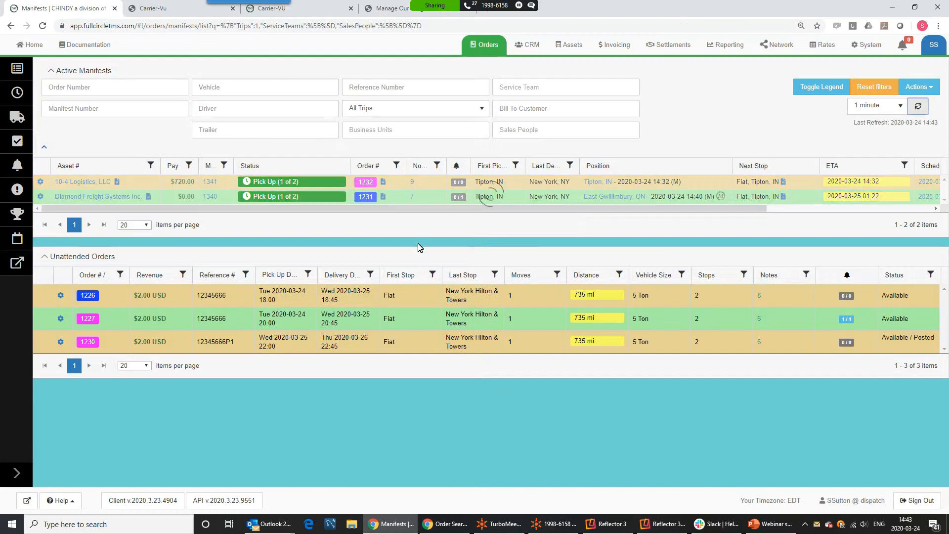
left_click(40, 182)
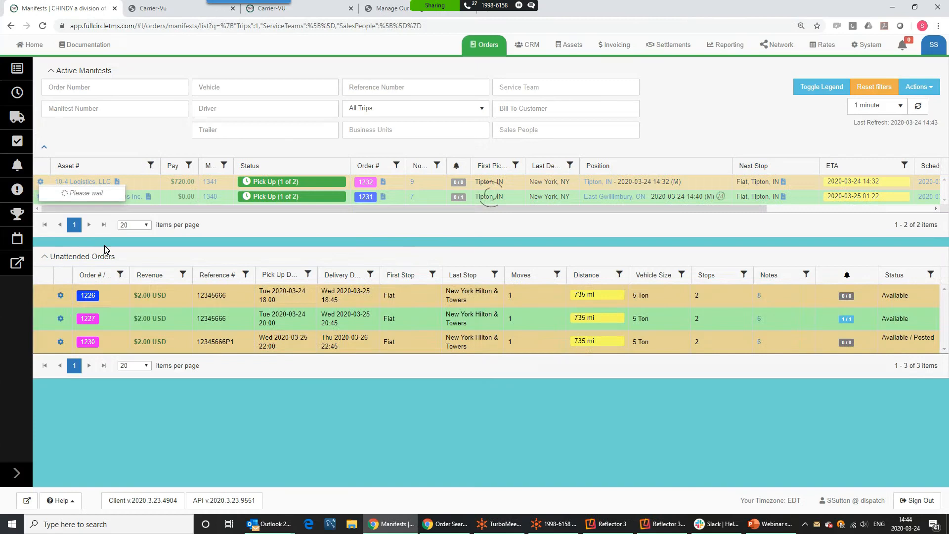
Open BrokerAgreement-1341.pdf from manifest 1341's paperwork documents and view it in the browser
left_click(60, 305)
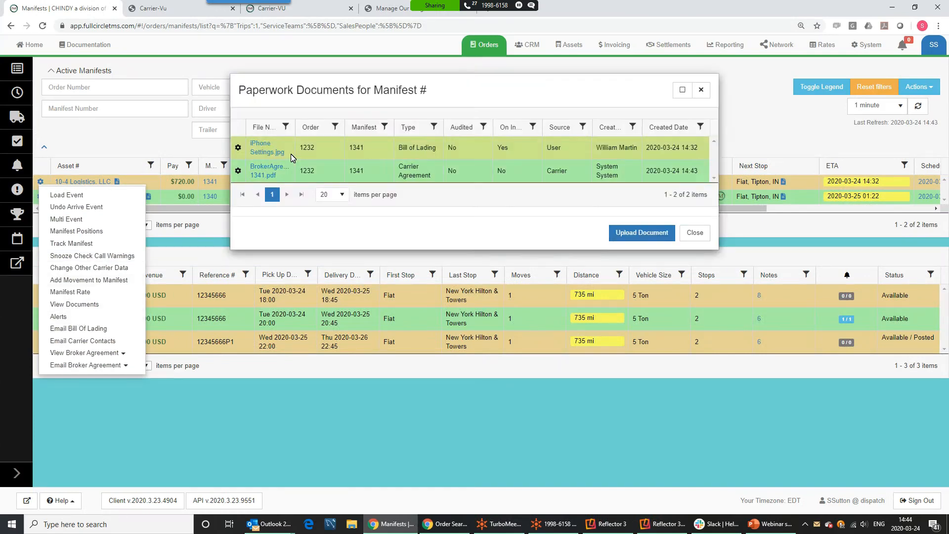
double_click(295, 127)
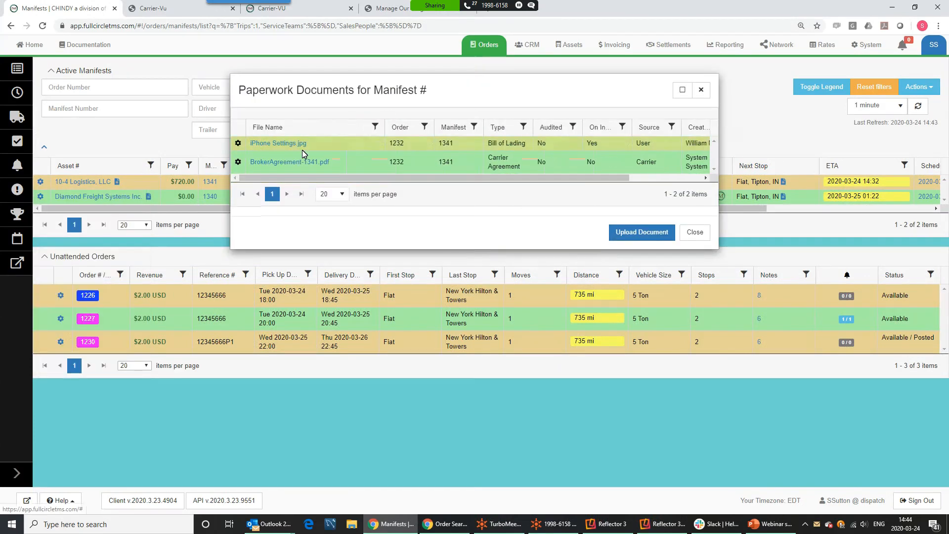
left_click(291, 162)
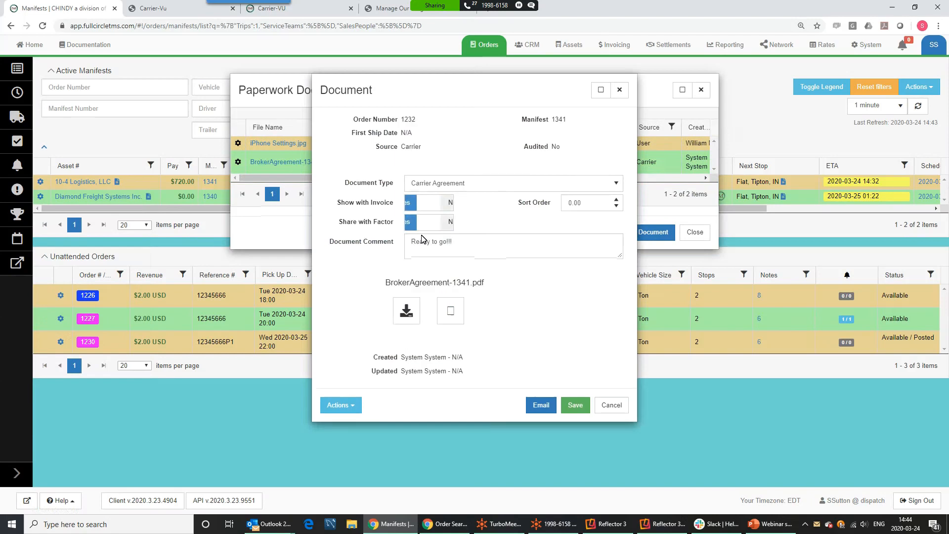
left_click(450, 315)
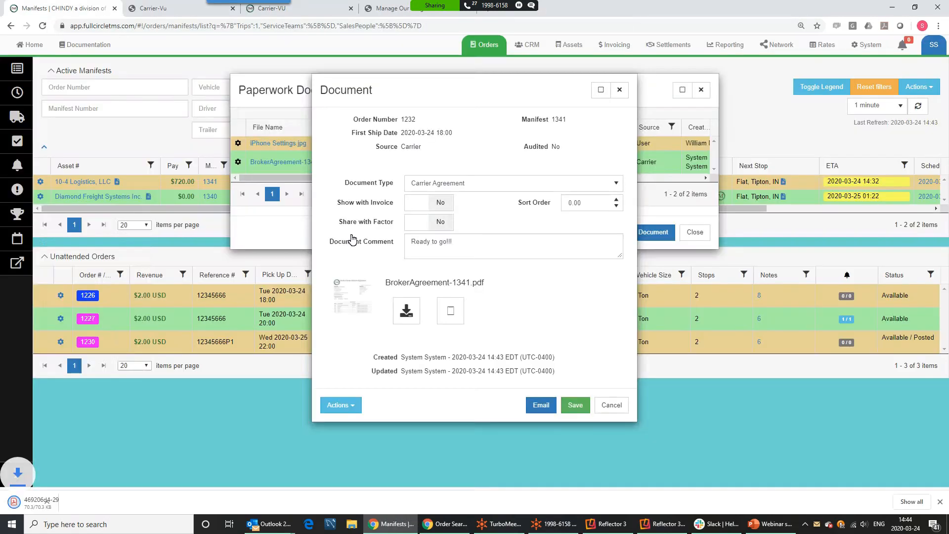
Read the signed agreement PDF down to the 'Ready to go!!!' comment, then close Acrobat Reader
left_click(79, 507)
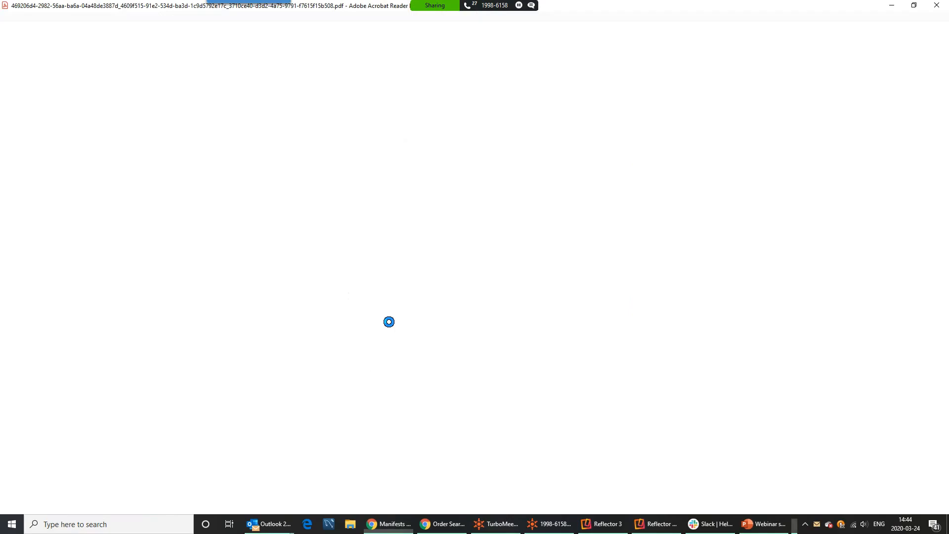
scroll(436, 239, "down", 10)
scroll(435, 238, "down", 15)
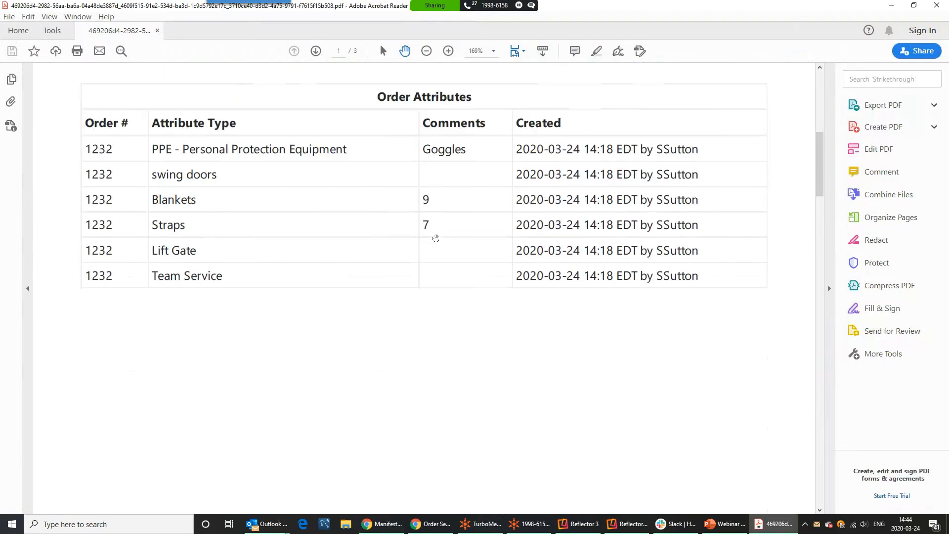
scroll(435, 239, "down", 20)
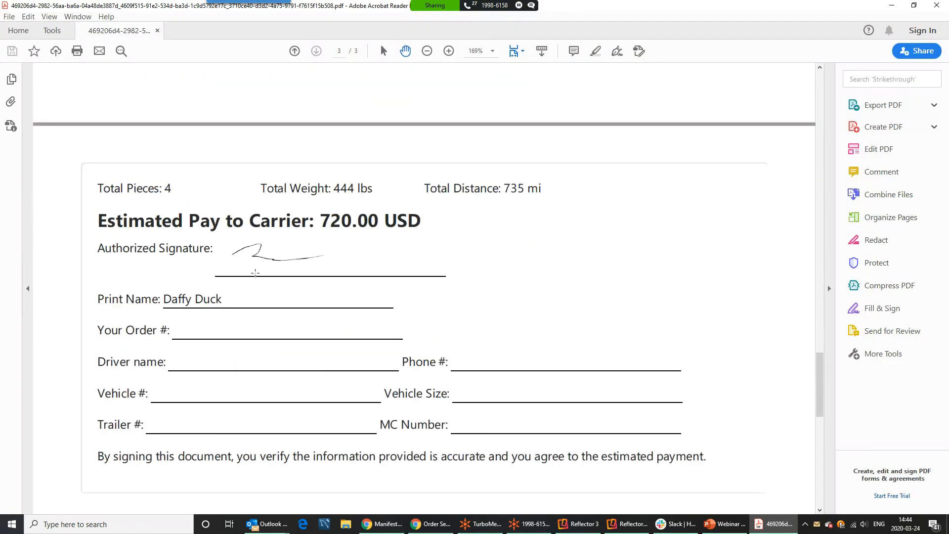
scroll(255, 273, "down", 10)
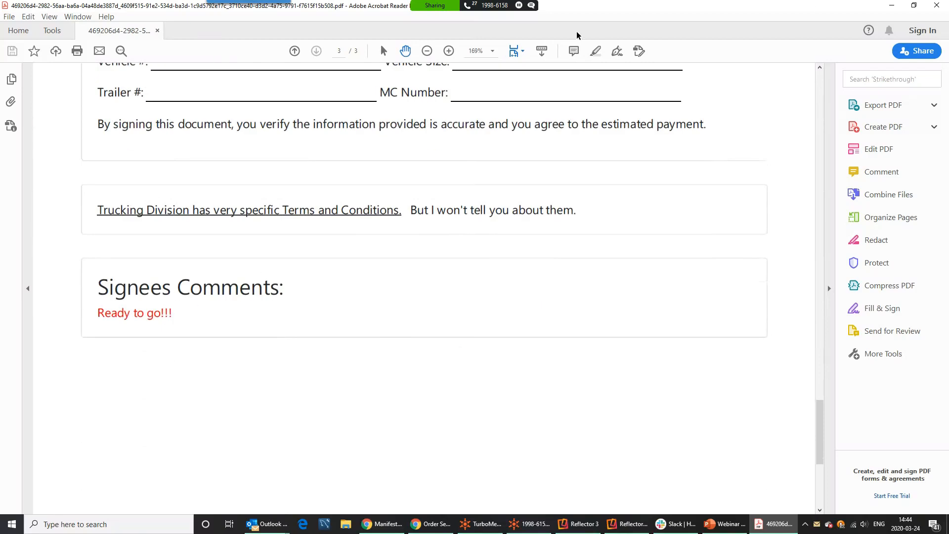
left_click(157, 31)
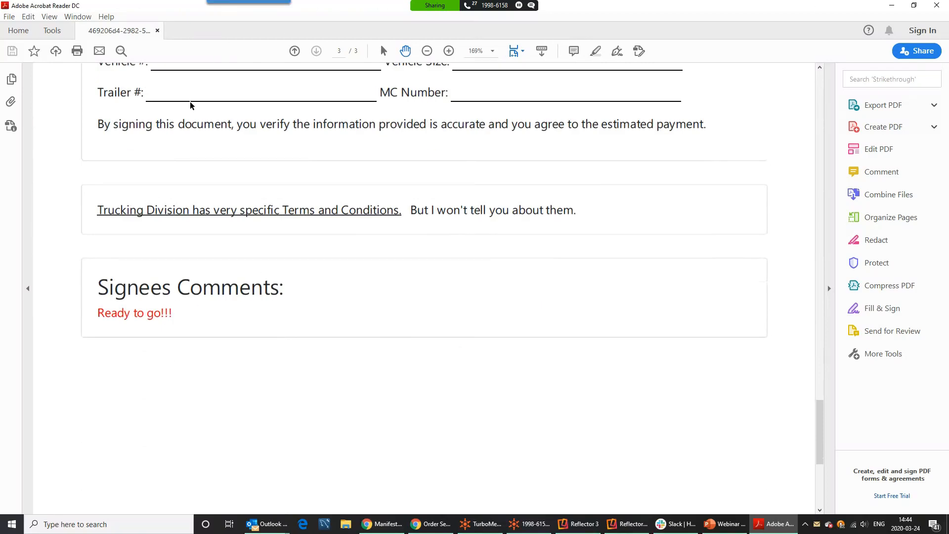
left_click(936, 5)
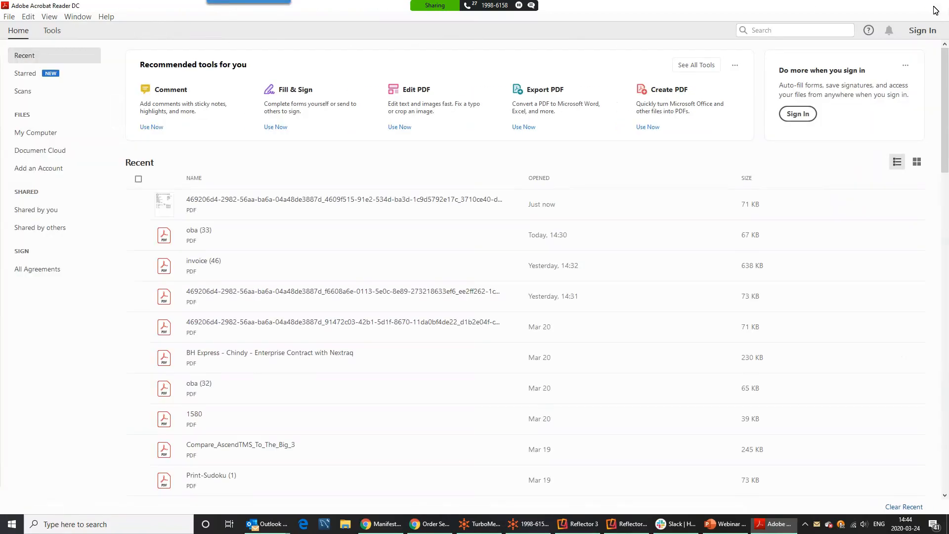
Dismiss the Document dialog and close manifest 1341's Paperwork Documents list
left_click(612, 405)
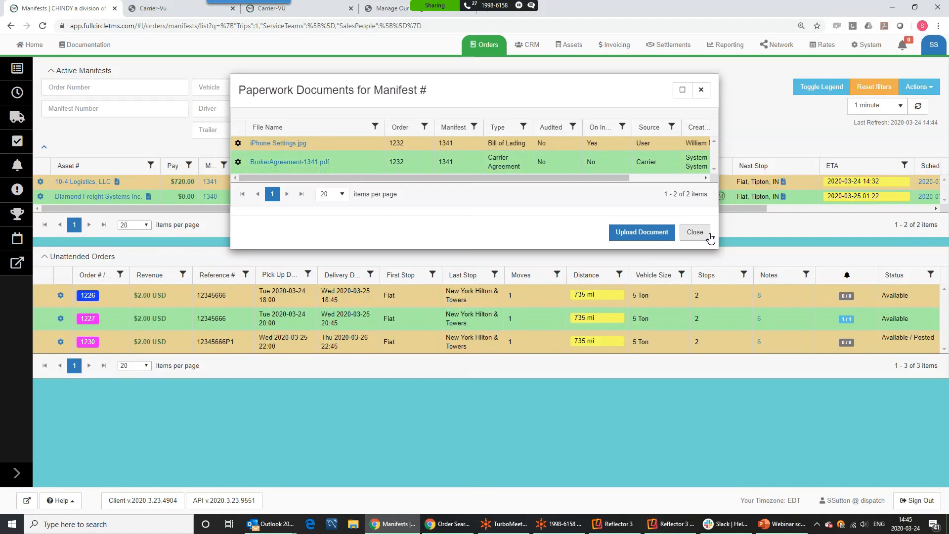
left_click(693, 233)
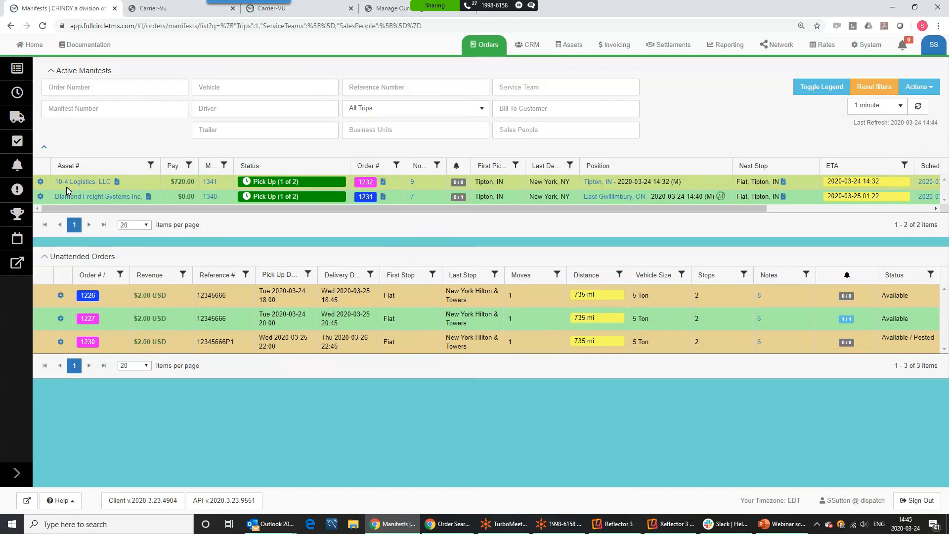
Review the network Sharing Rules and Preferred Carriers list, then return to the unattended Orders list
left_click(766, 44)
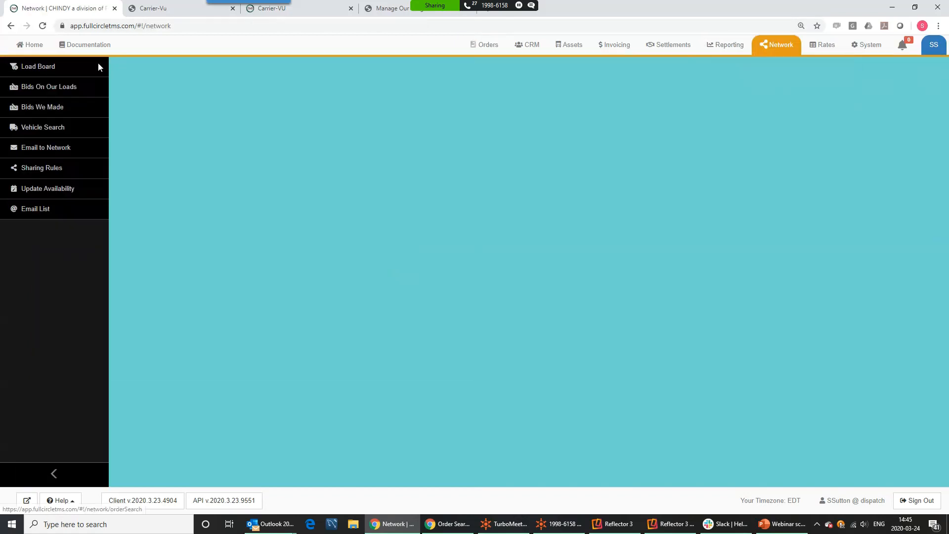
left_click(50, 168)
left_click(572, 46)
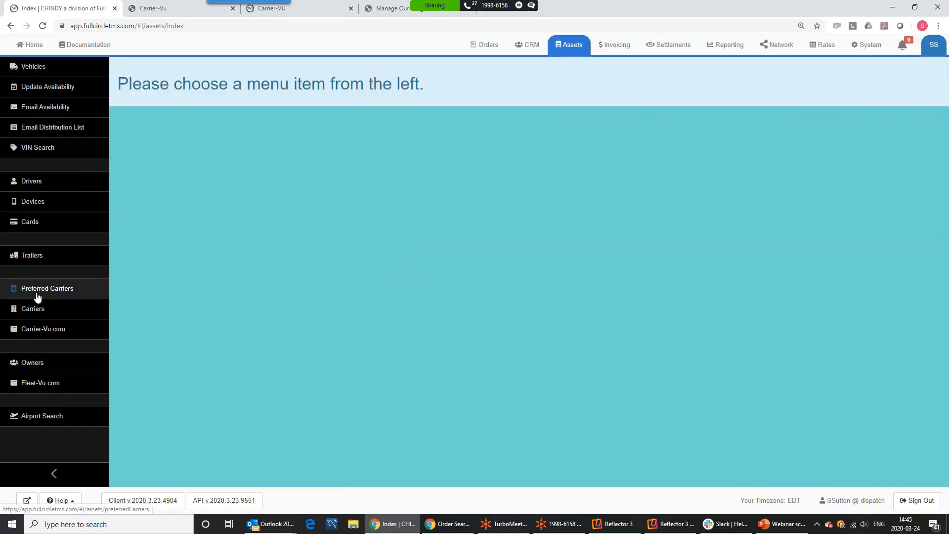
left_click(38, 292)
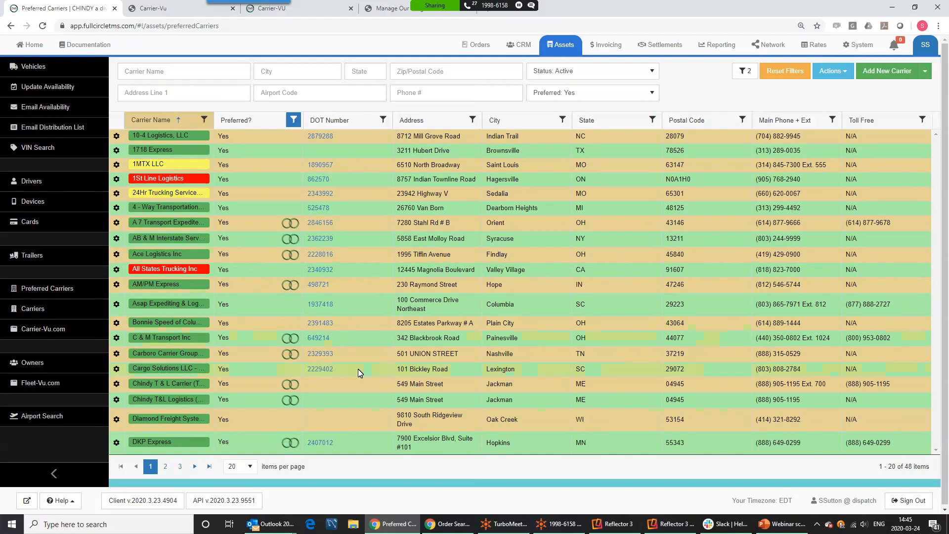
left_click(469, 48)
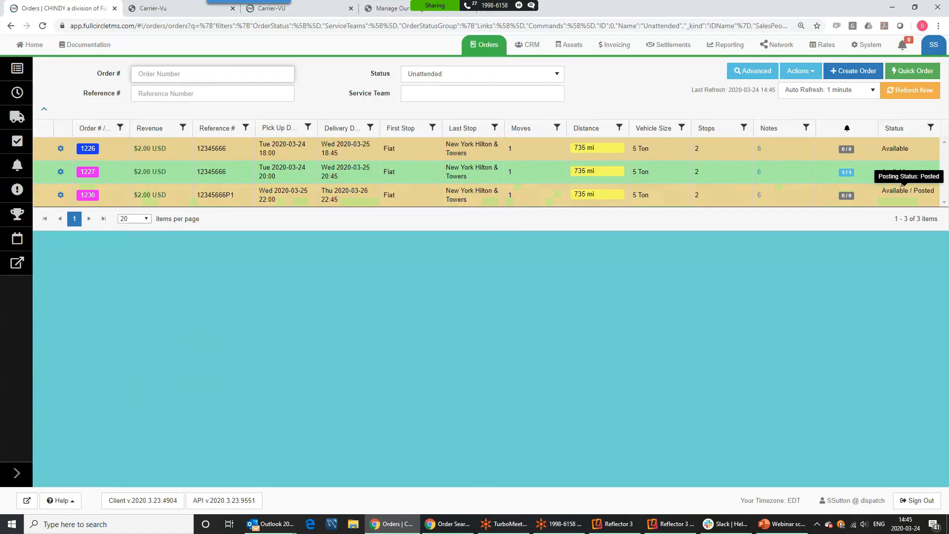
List bids on posted load 1230, showing Bid YES offers sorted lowest first ($725, $735, $2,940)
left_click(776, 45)
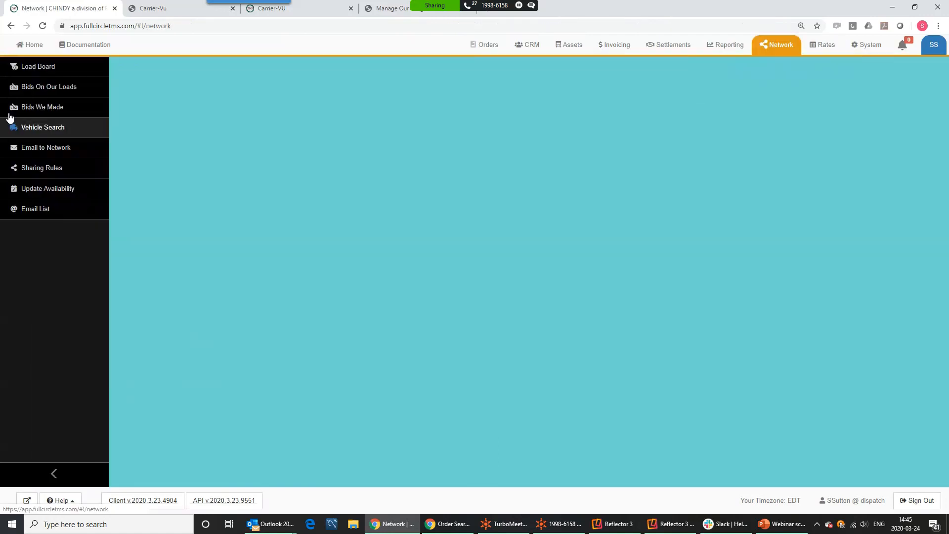
left_click(38, 87)
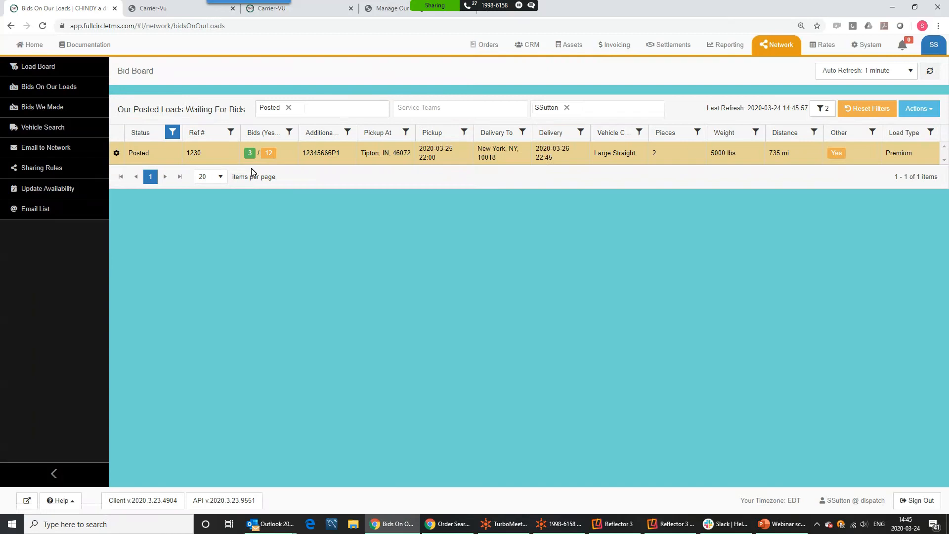
left_click(117, 154)
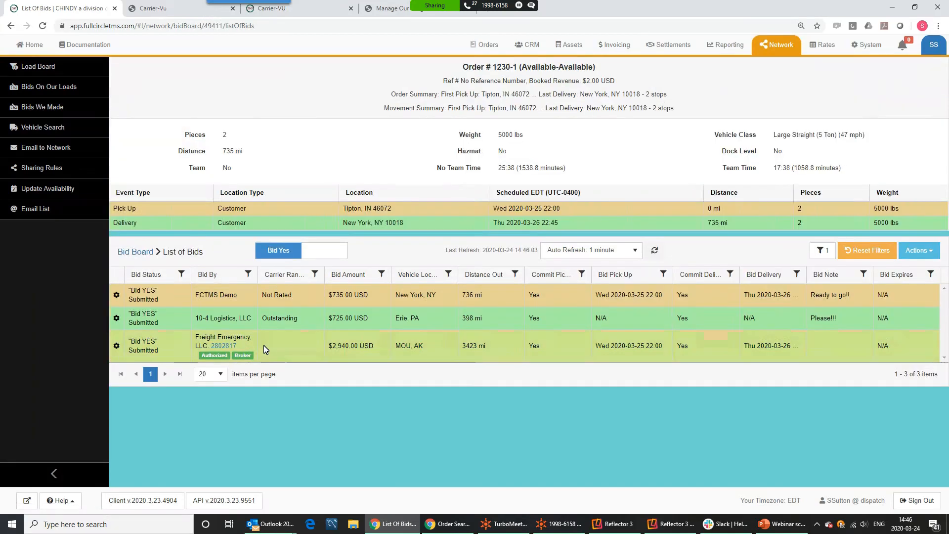
left_click(318, 256)
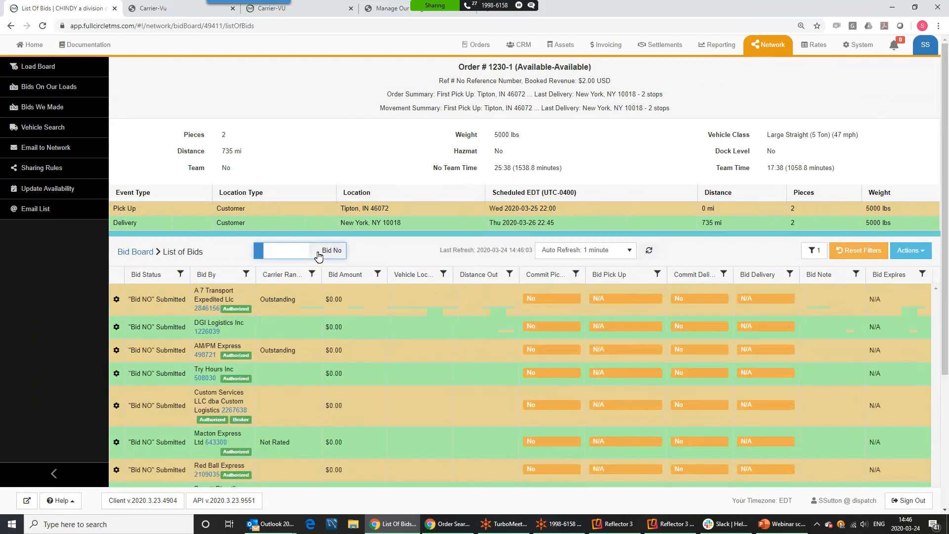
left_click(290, 255)
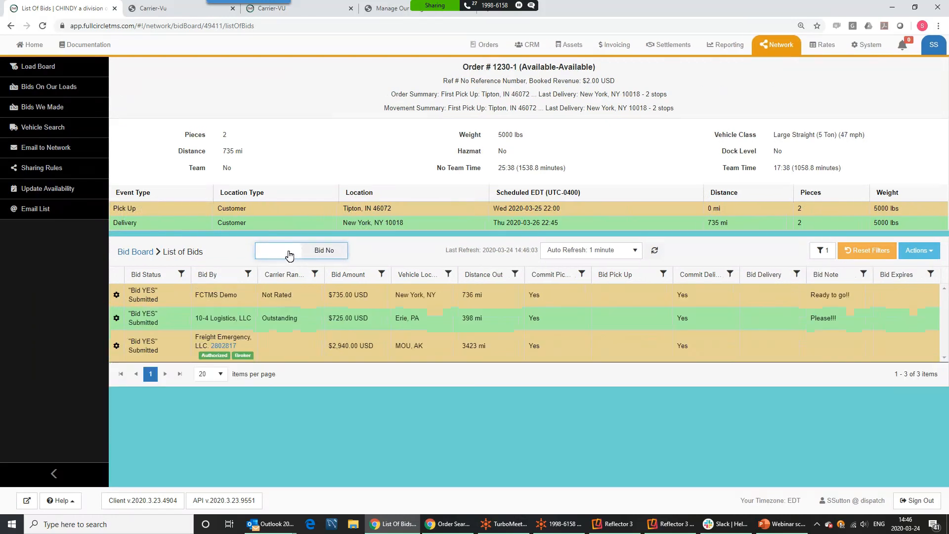
left_click(372, 275)
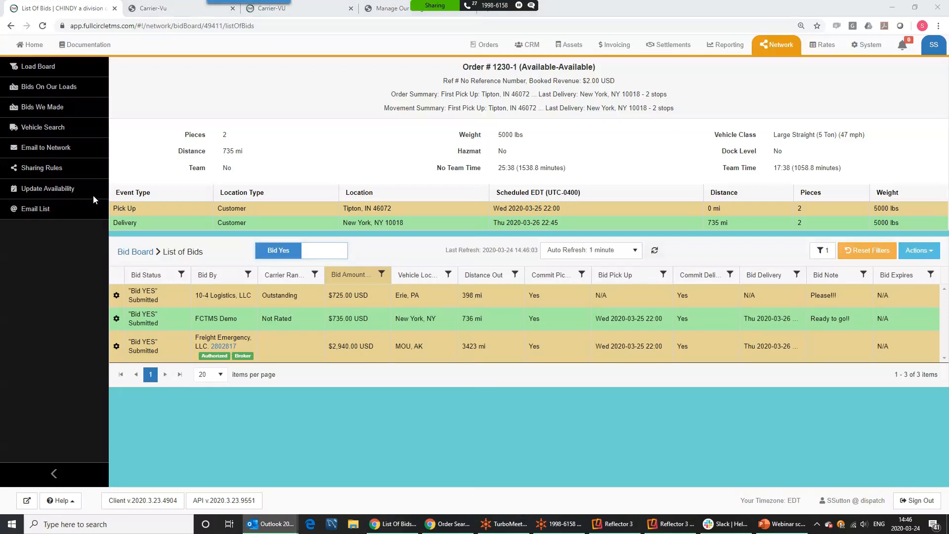
In Outlook, highlight order #1231 and the uploader in the BOL upload notification email
key("alt+Tab")
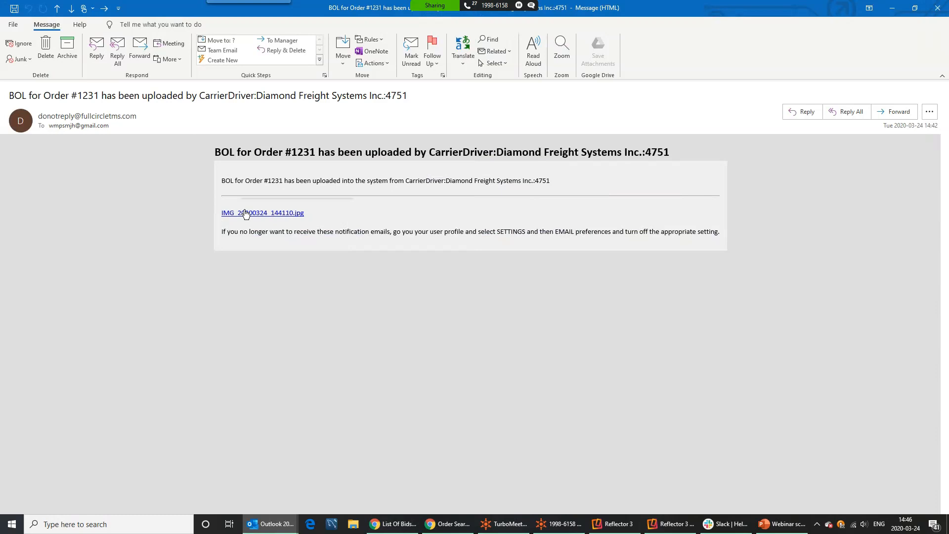
left_click_drag(264, 180, 284, 182)
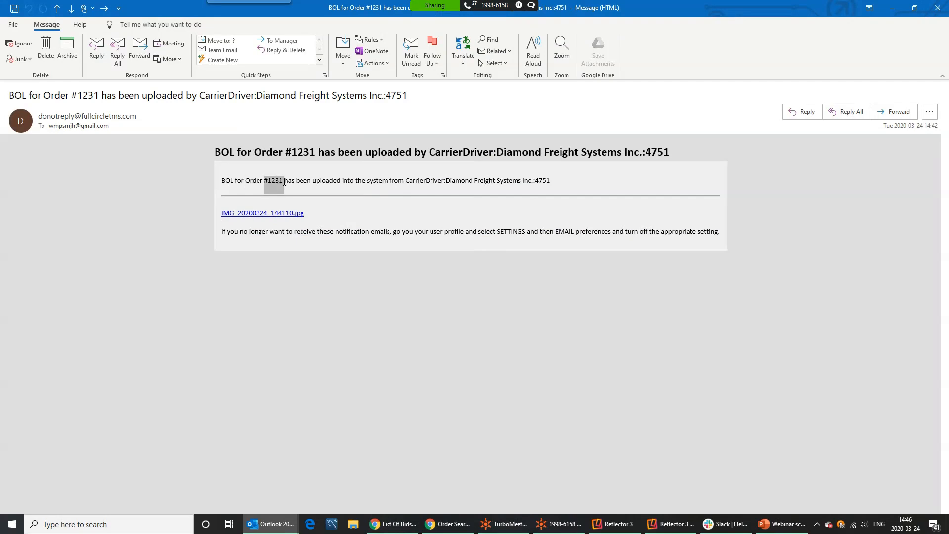
left_click_drag(390, 181, 548, 181)
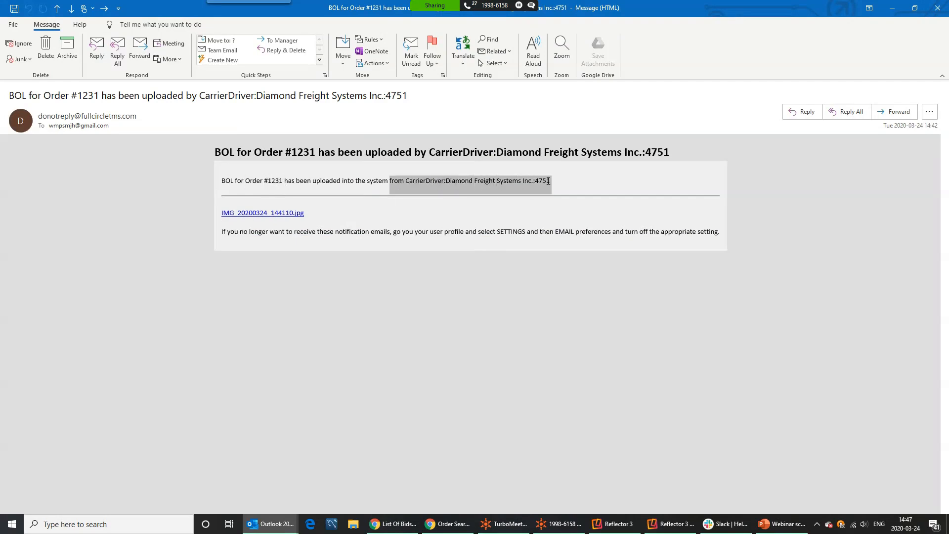
View the uploaded BOL image IMG_20200324_144110.jpg, then go back to load 1230's List of Bids
left_click(249, 216)
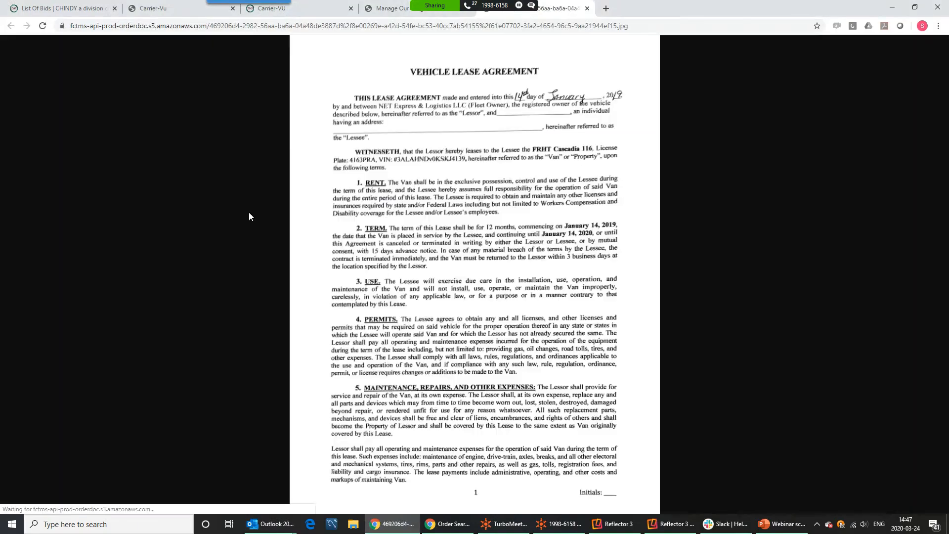
left_click(585, 10)
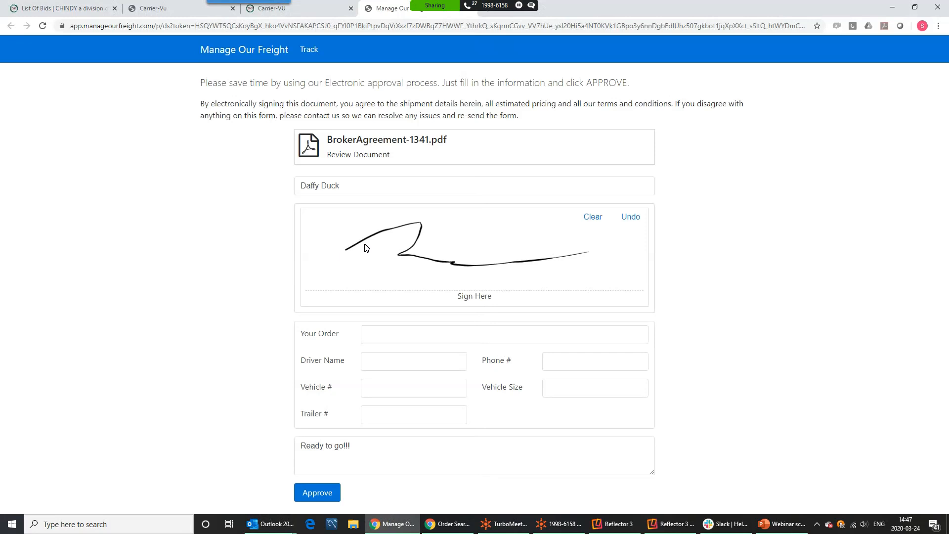
left_click(75, 6)
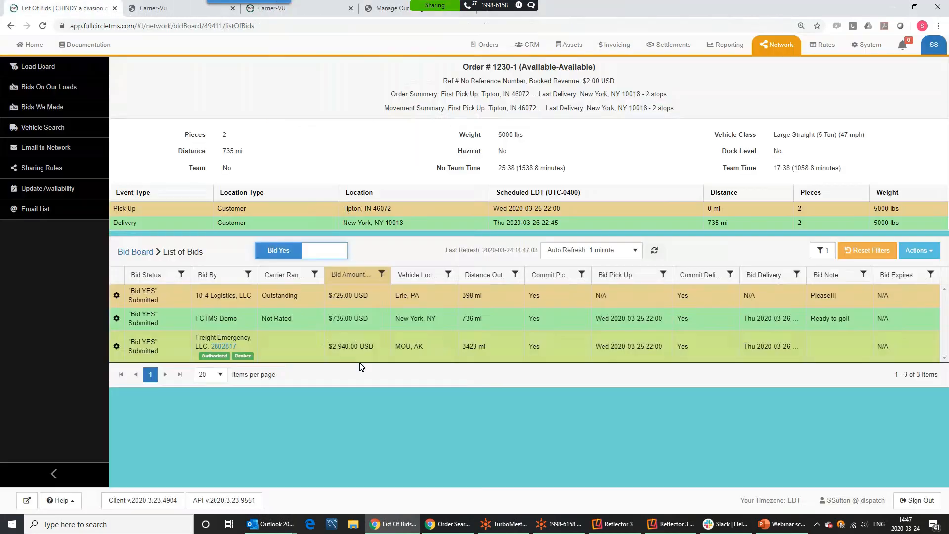
Show Carrier-Vu's Add Note page for order 1232, then bring up Reflector 3, the call and TurboMeeting windows
left_click(161, 9)
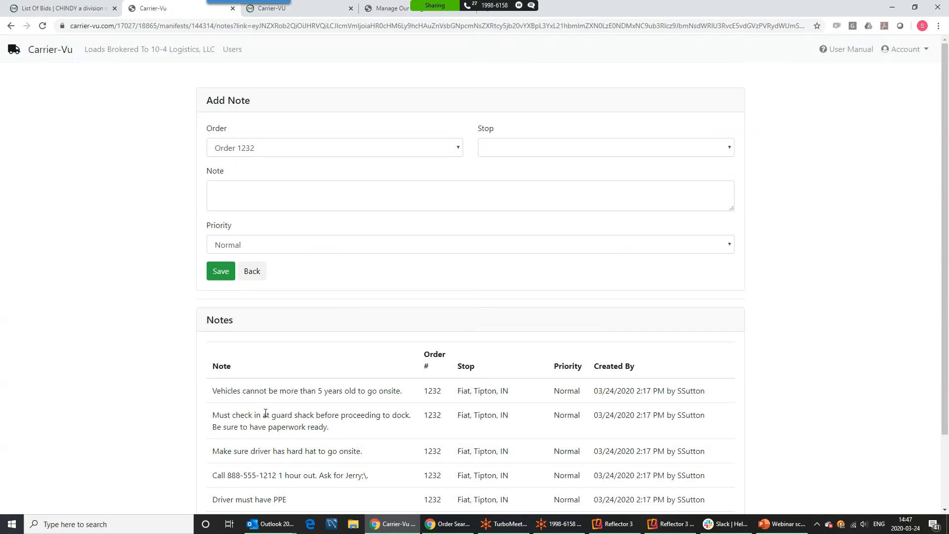
left_click(671, 524)
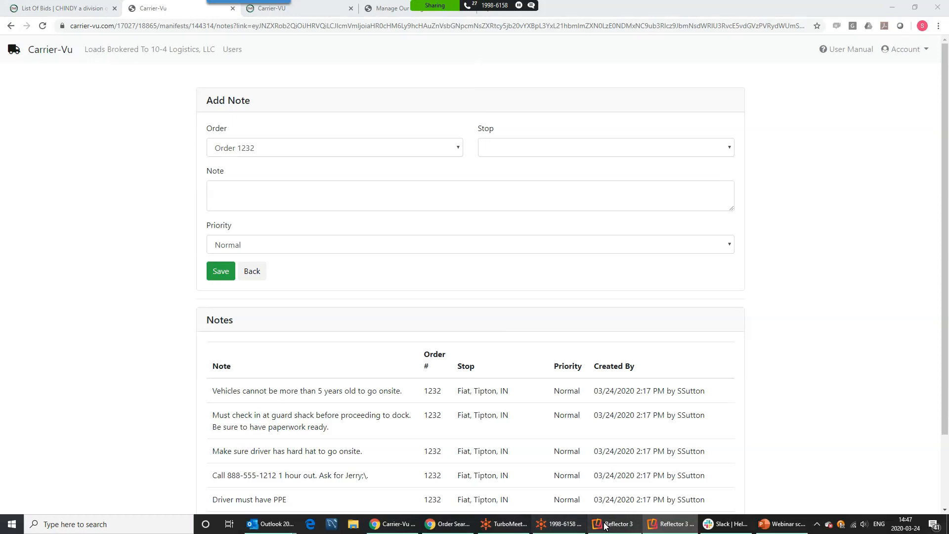
left_click(562, 525)
left_click(505, 524)
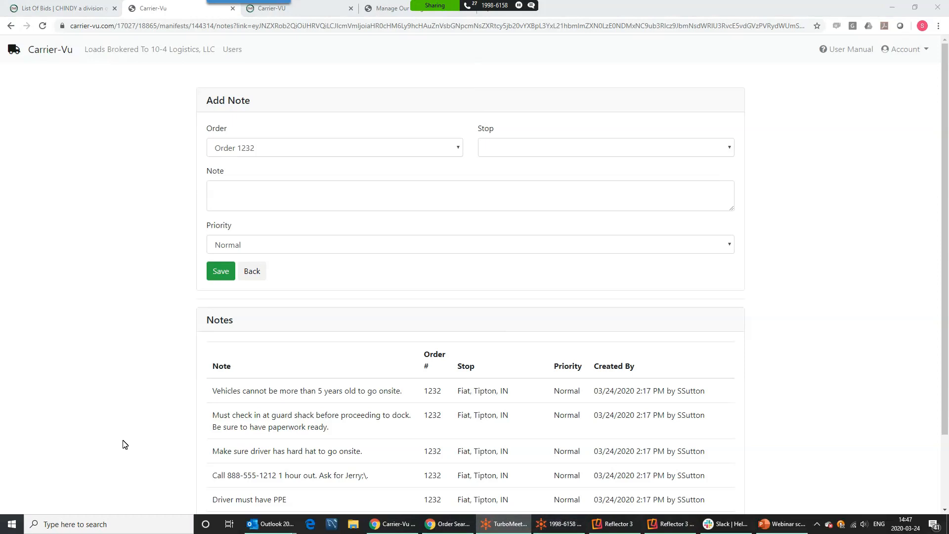